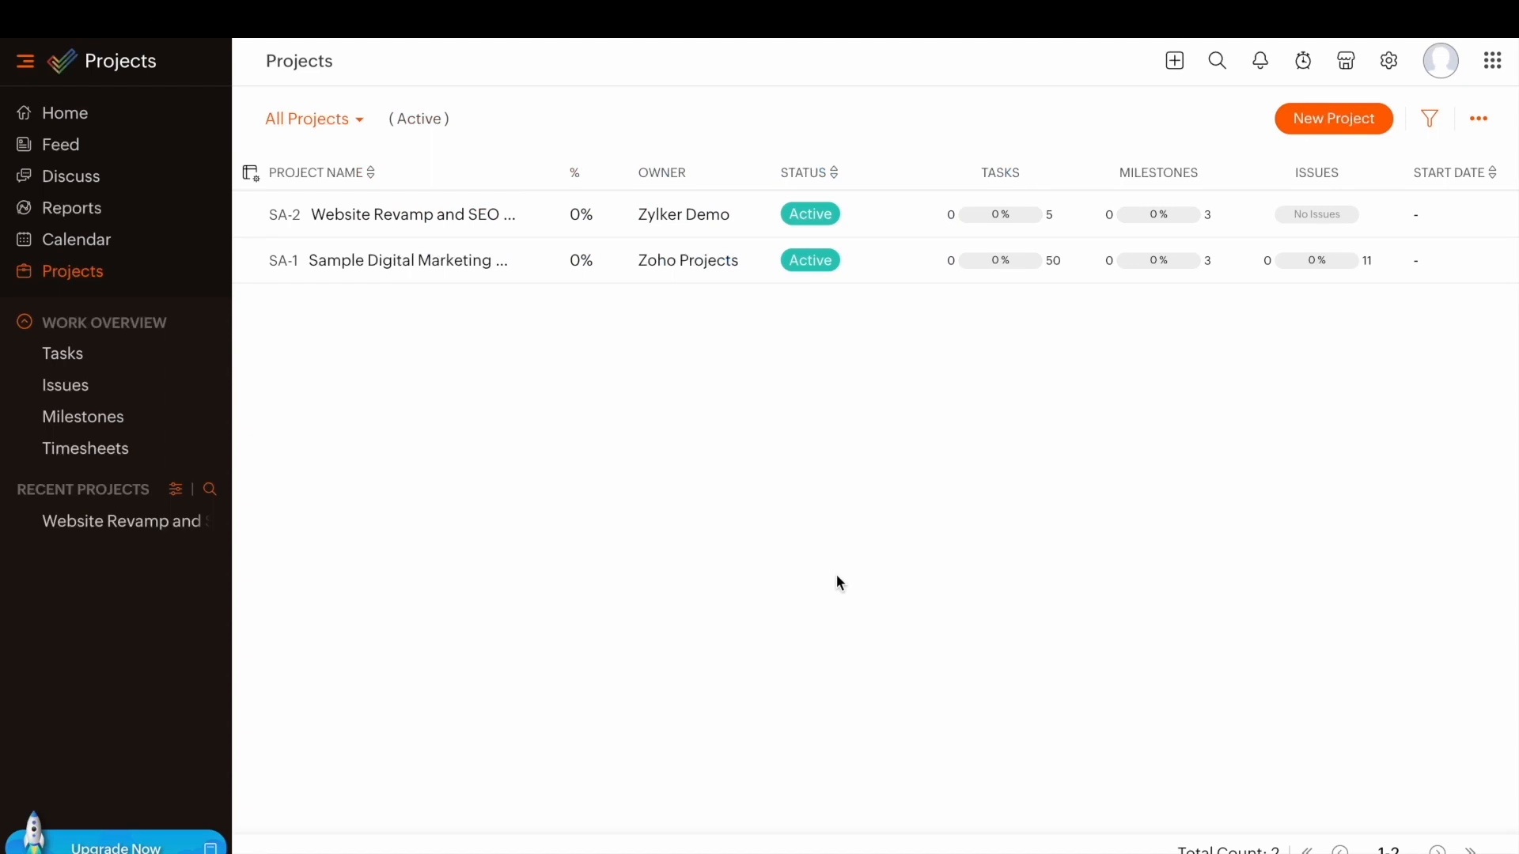
# - Copy the Zoho Service Communication key from Setup's Developer Space > ZSC Key page
pyautogui.click(1387, 63)
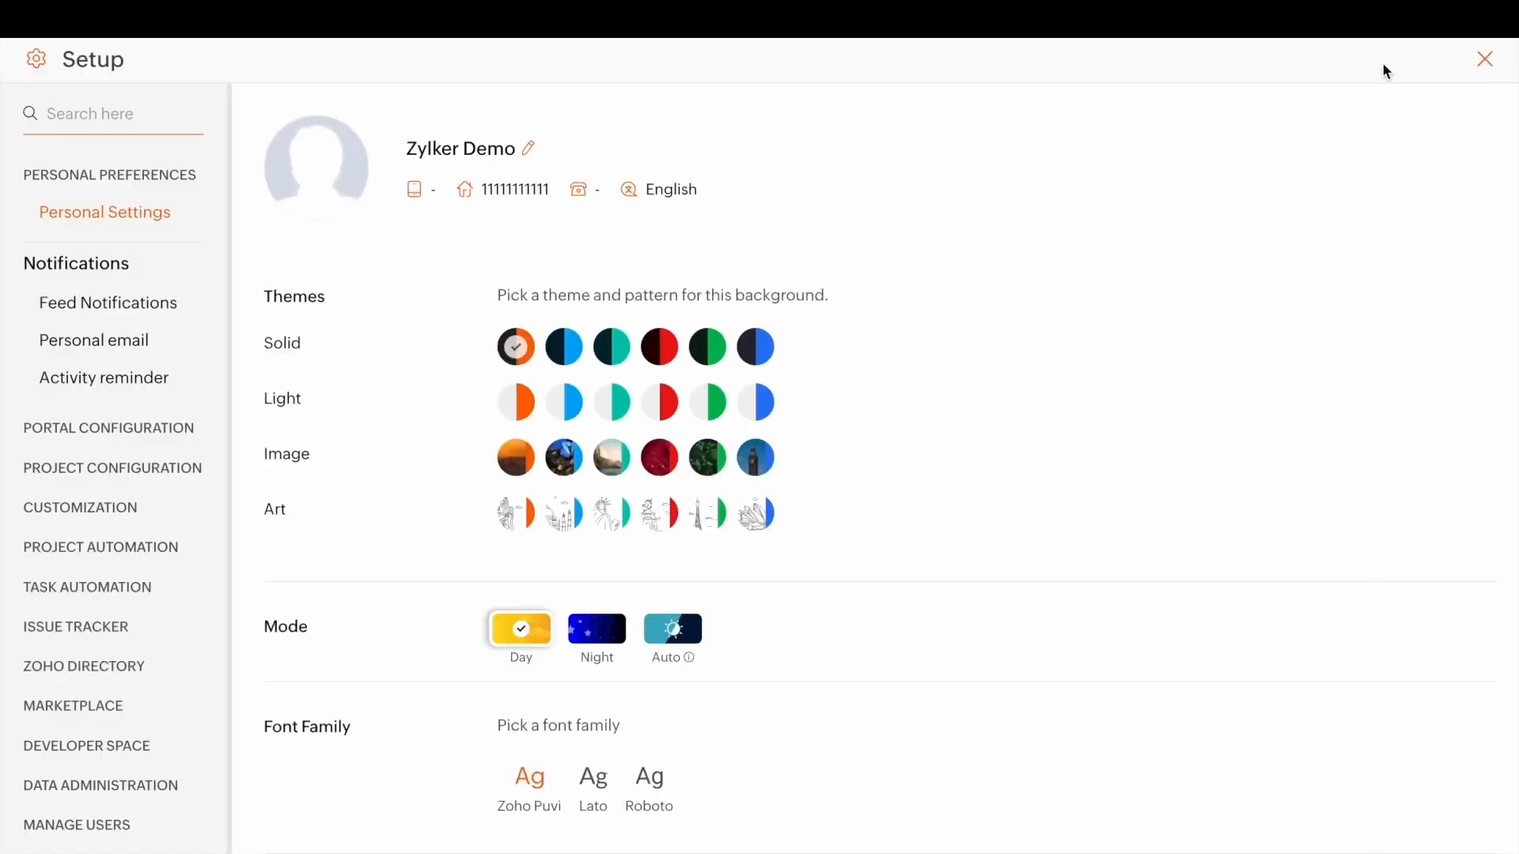
pyautogui.click(115, 746)
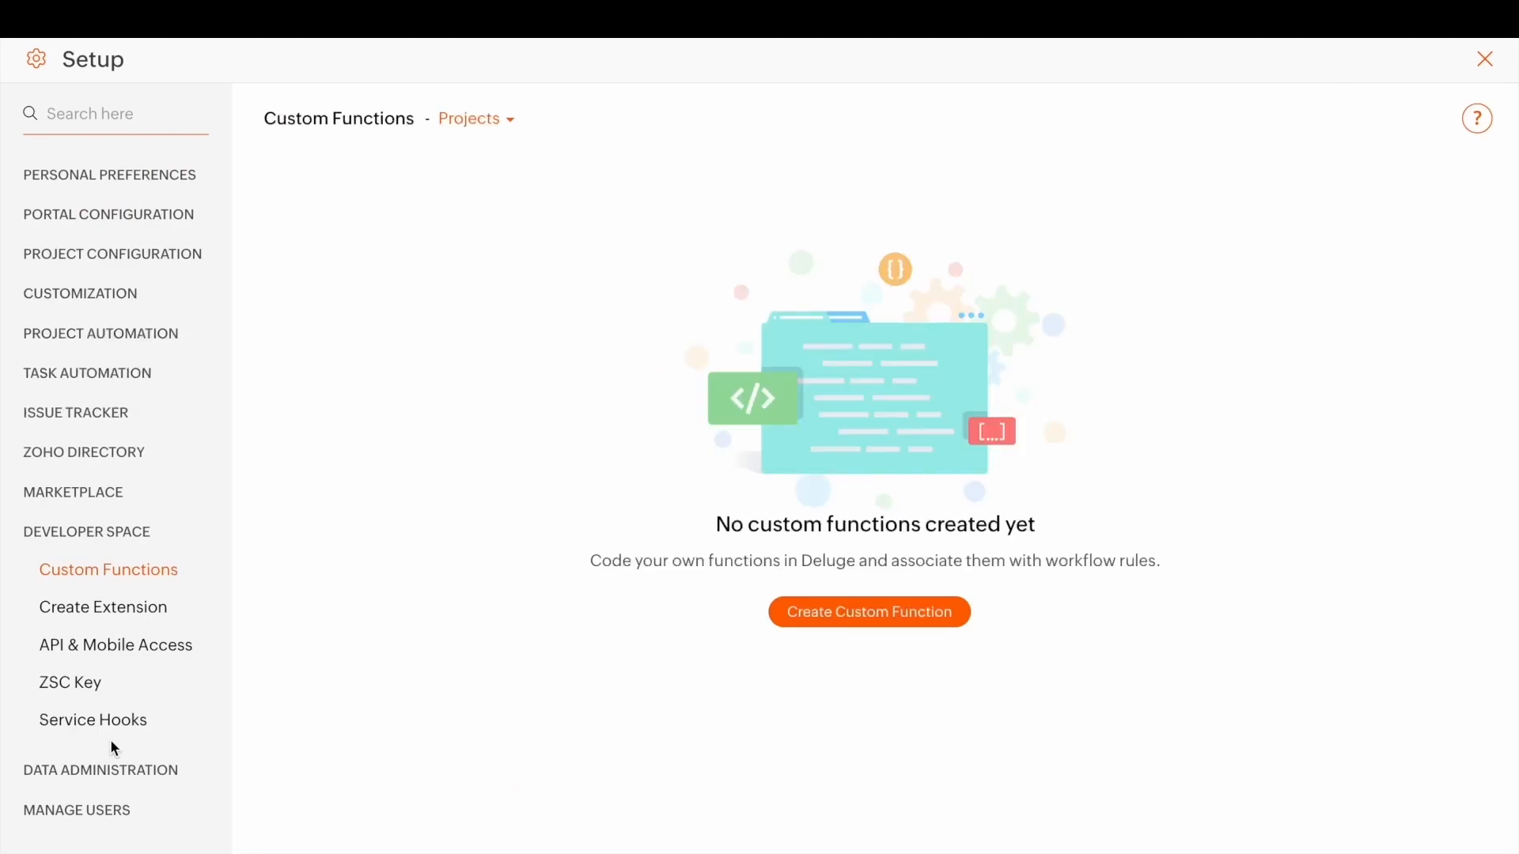
pyautogui.click(80, 685)
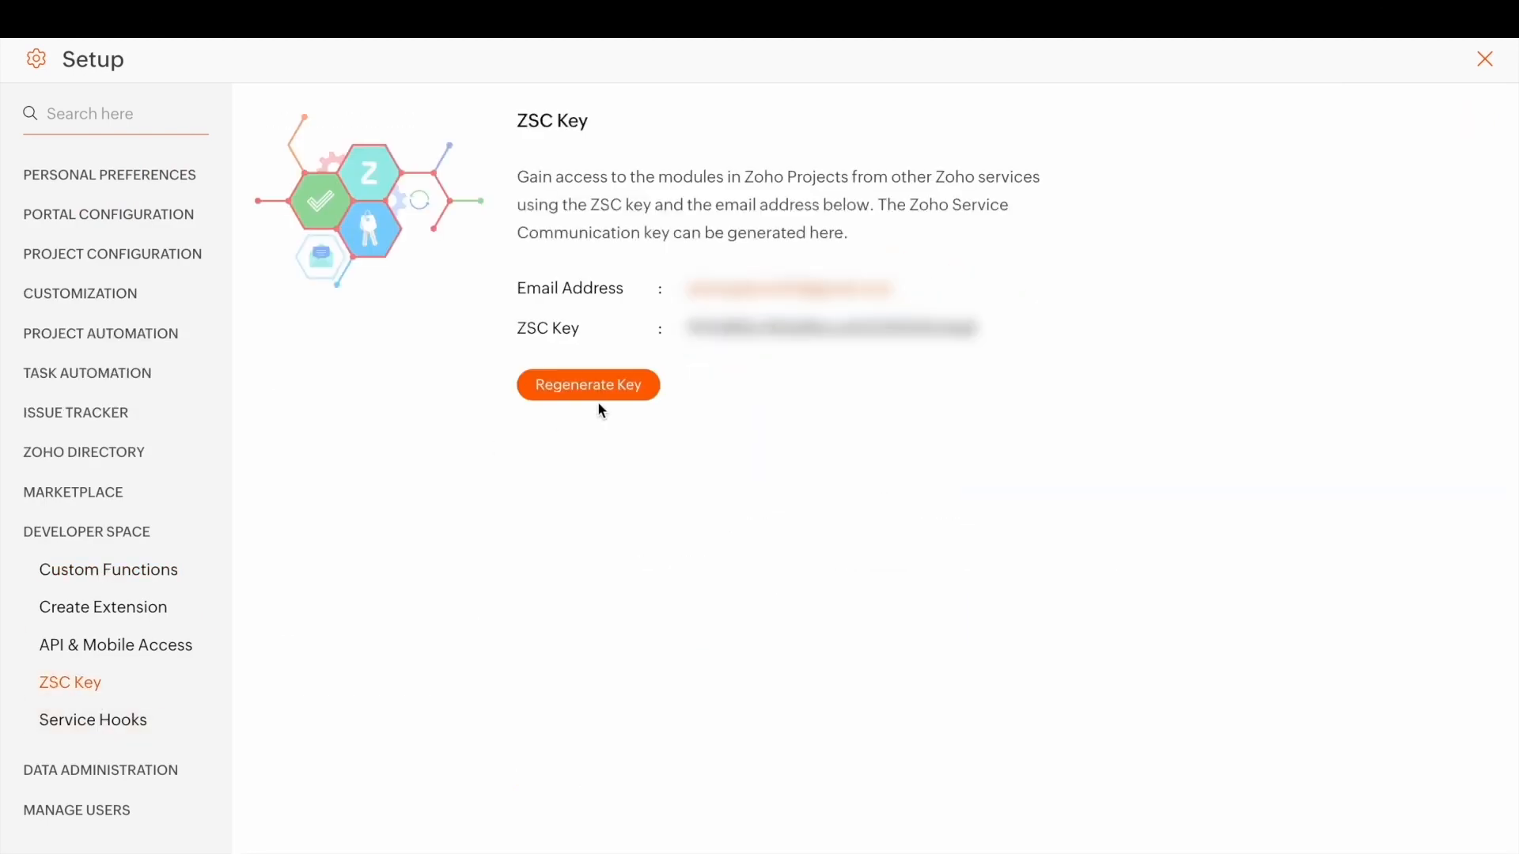
pyautogui.doubleClick(709, 330)
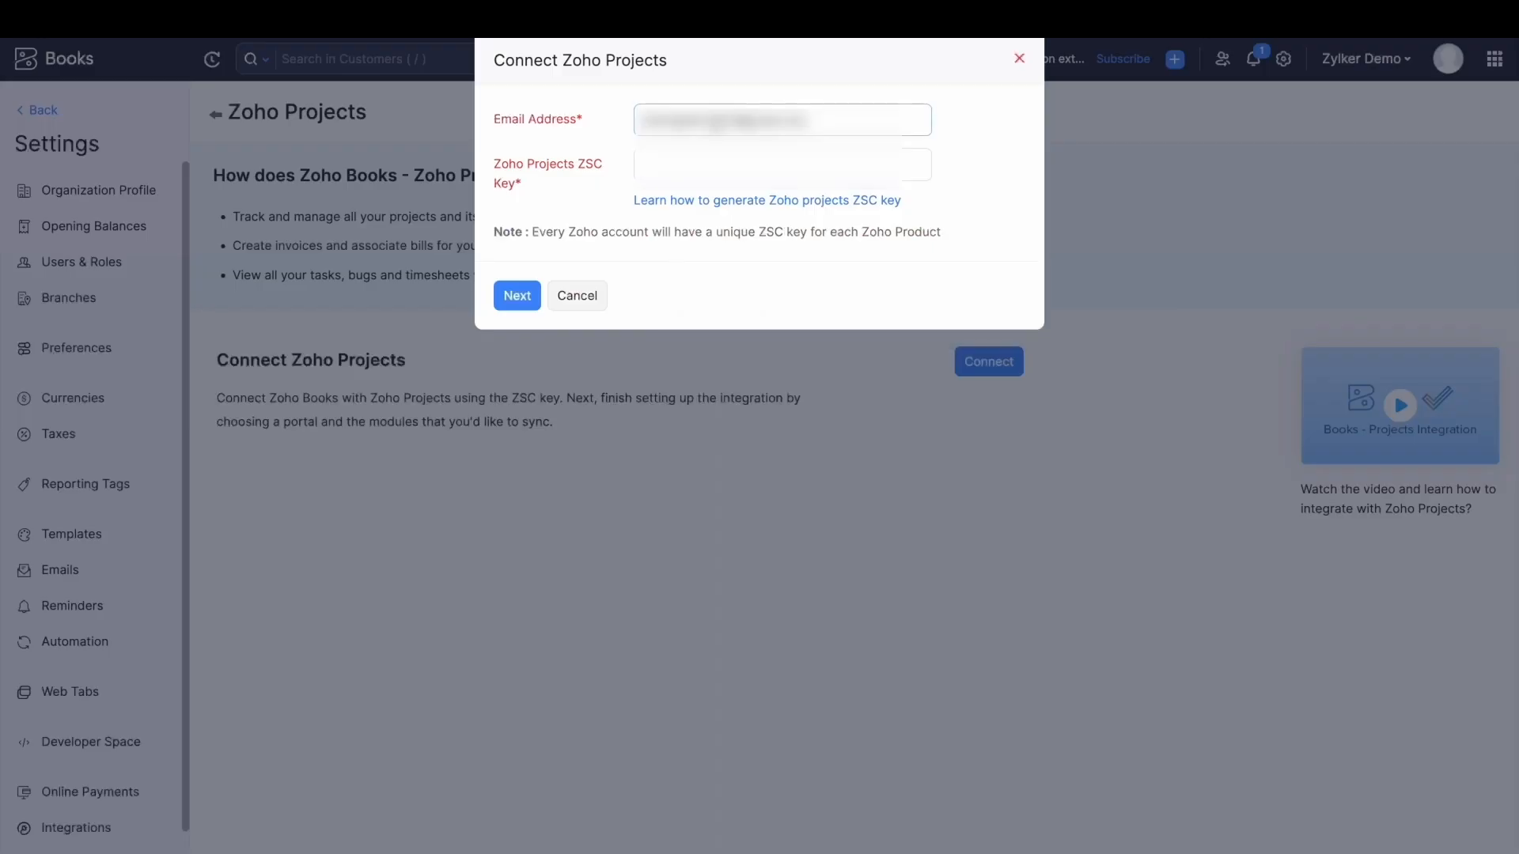
pyautogui.click(696, 167)
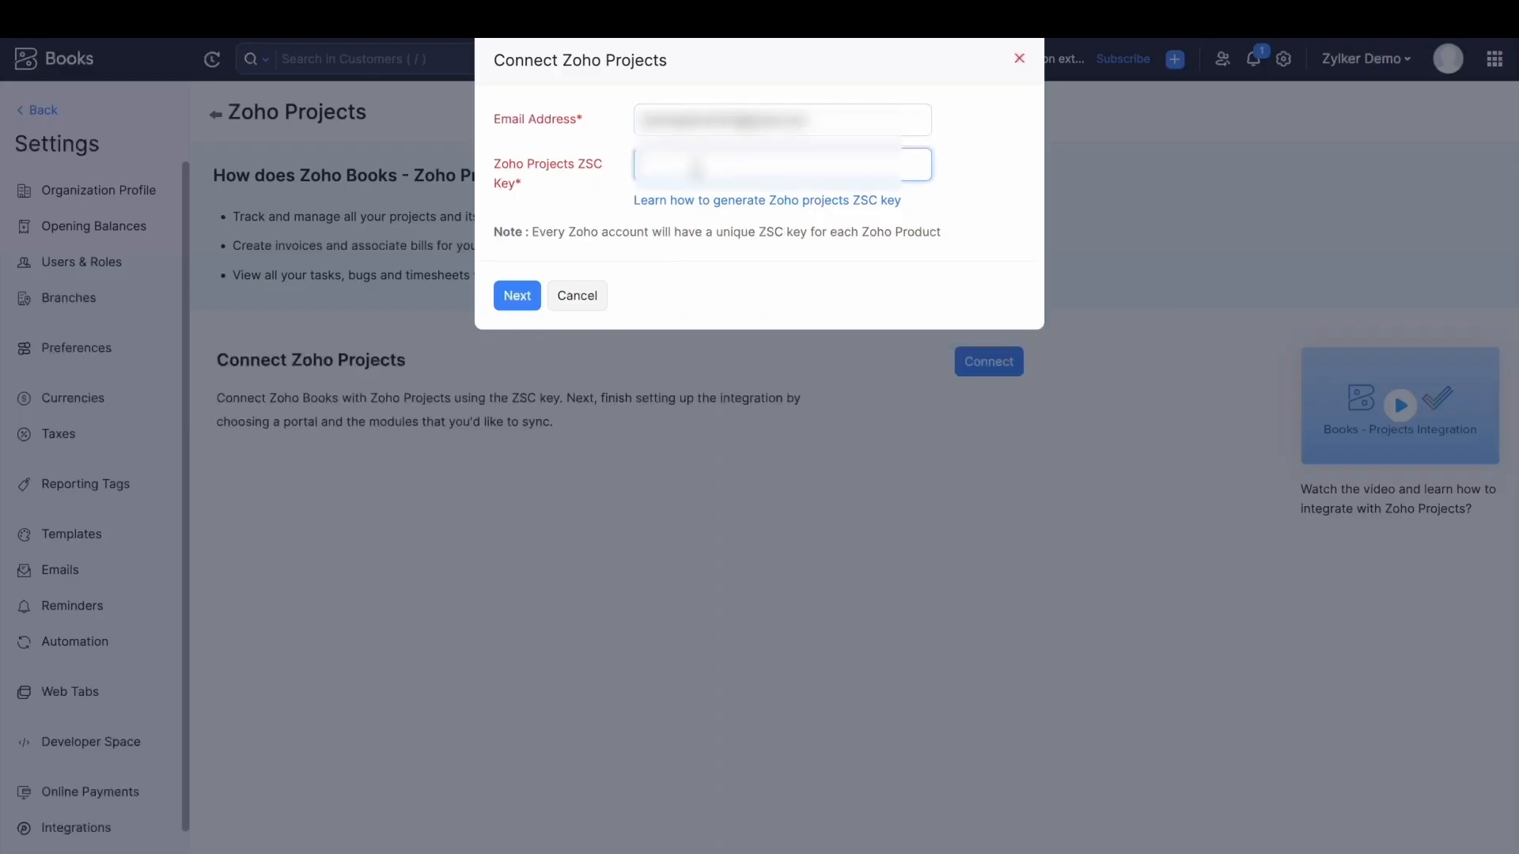
# - Paste the copied ZSC key into Books' Connect Zoho Projects dialog and connect
pyautogui.hotkey('ctrl', 'v')
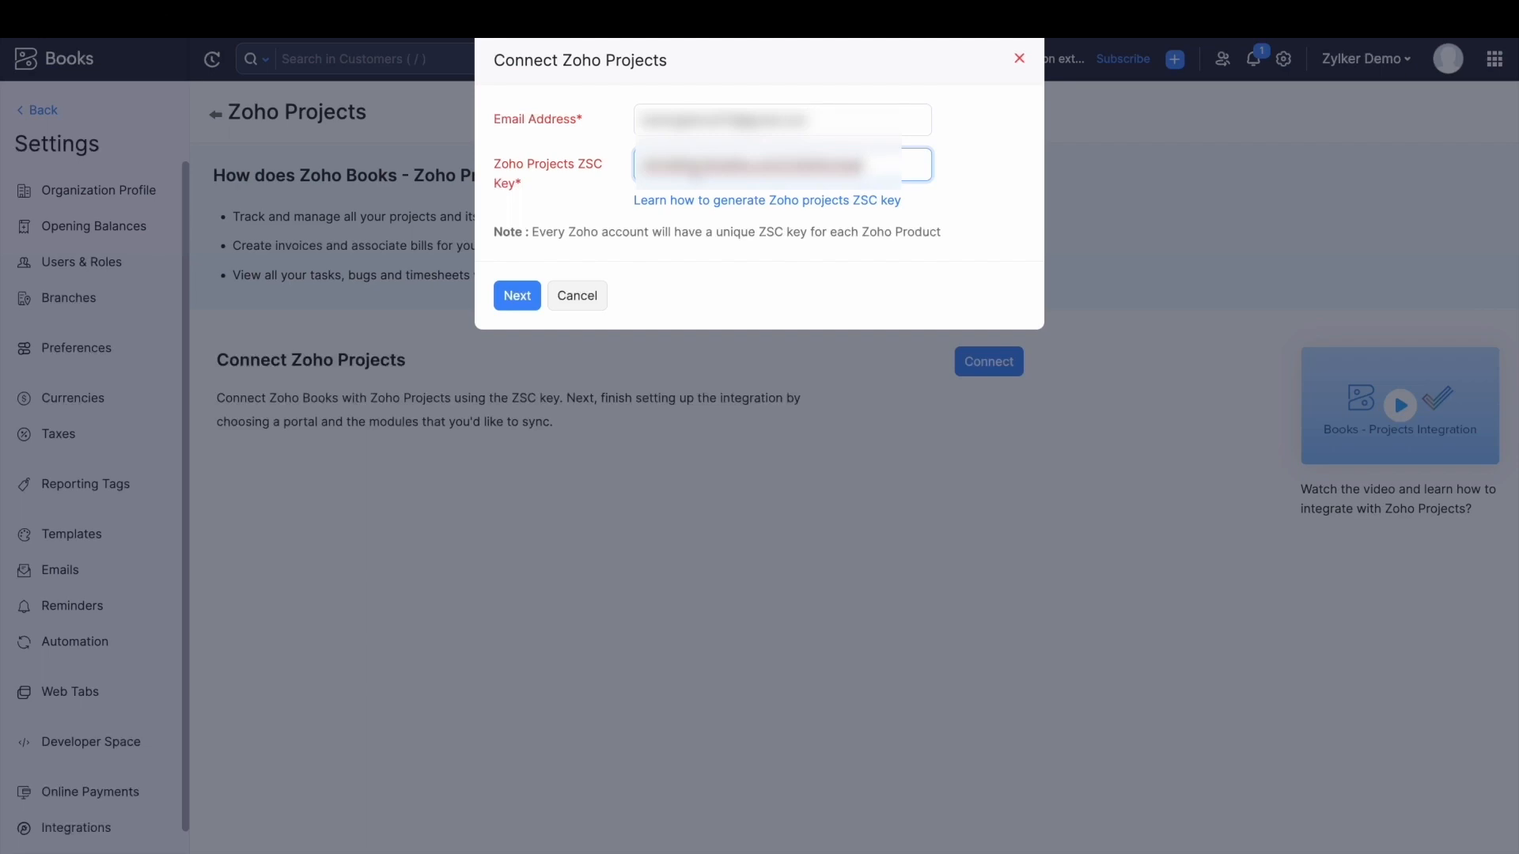
pyautogui.click(523, 291)
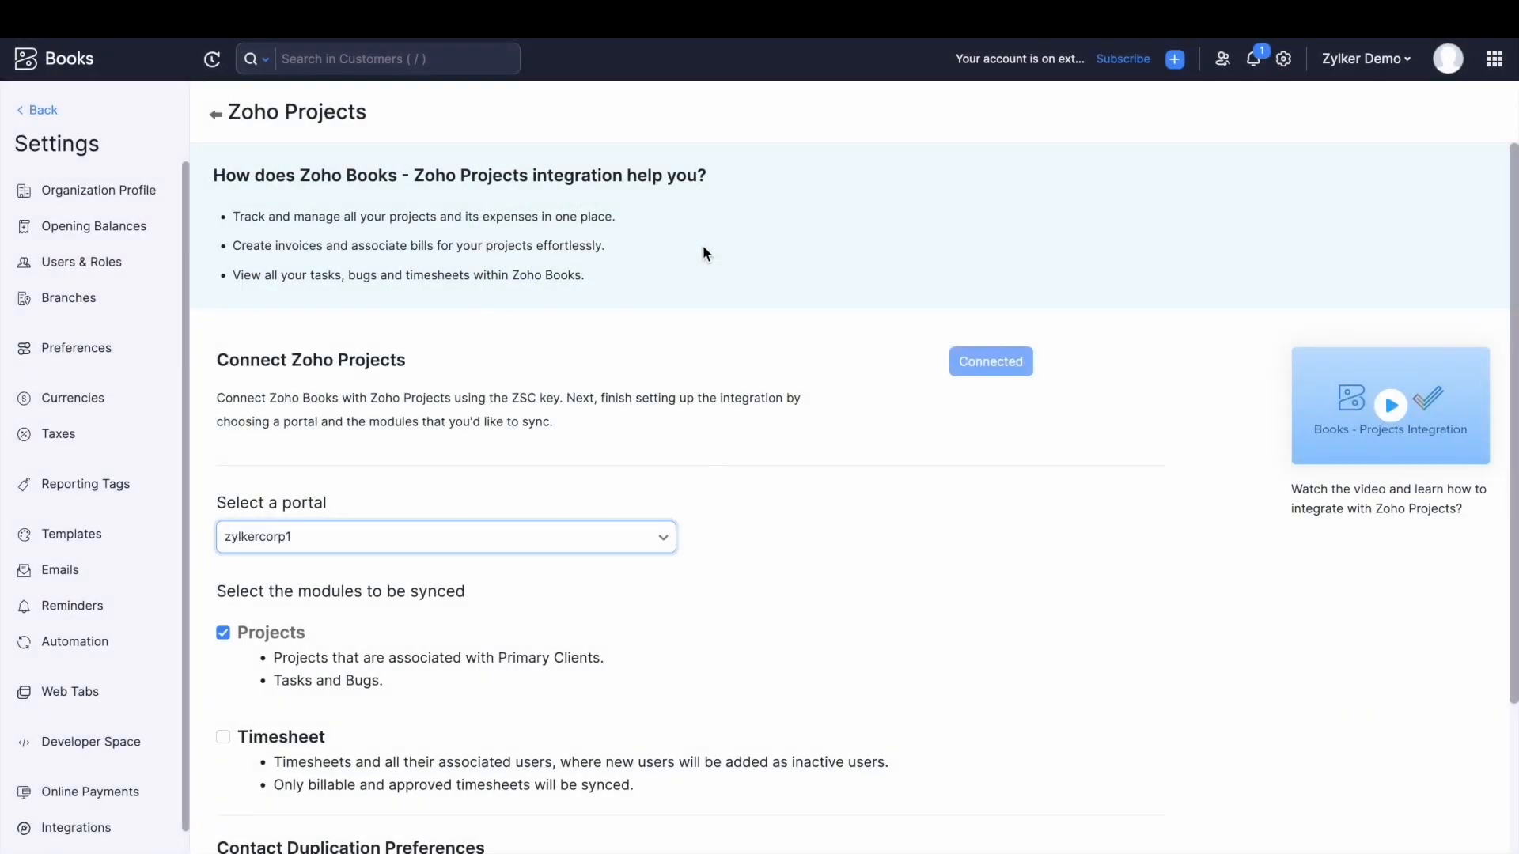
# - Keep zylkercorp1 as the portal for the Projects sync
pyautogui.scroll(-1, 579, 520)
pyautogui.click(533, 475)
pyautogui.click(532, 475)
pyautogui.scroll(-1, 532, 479)
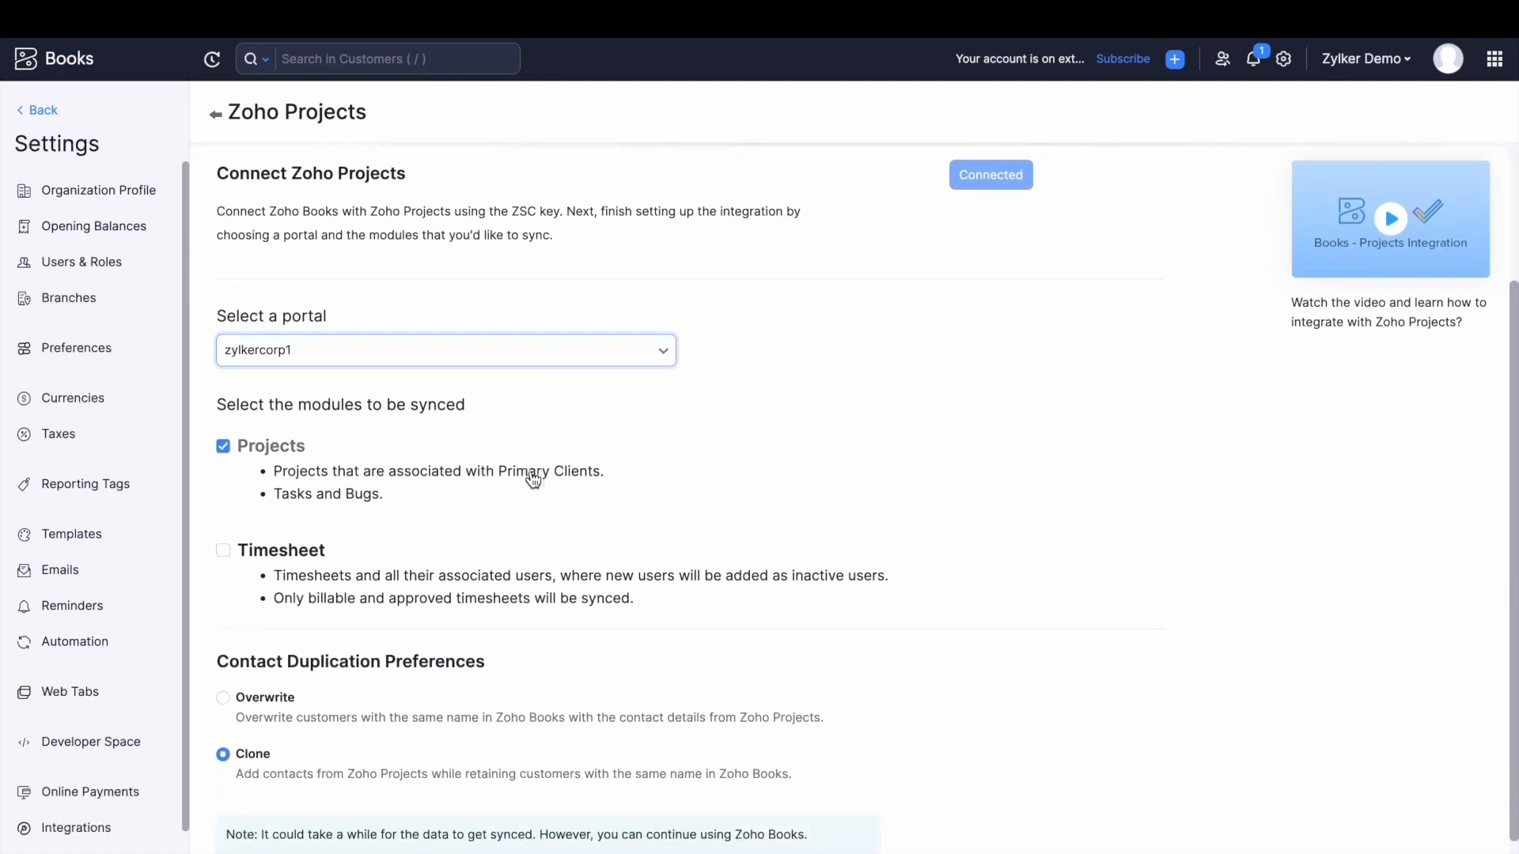
pyautogui.scroll(-1, 530, 470)
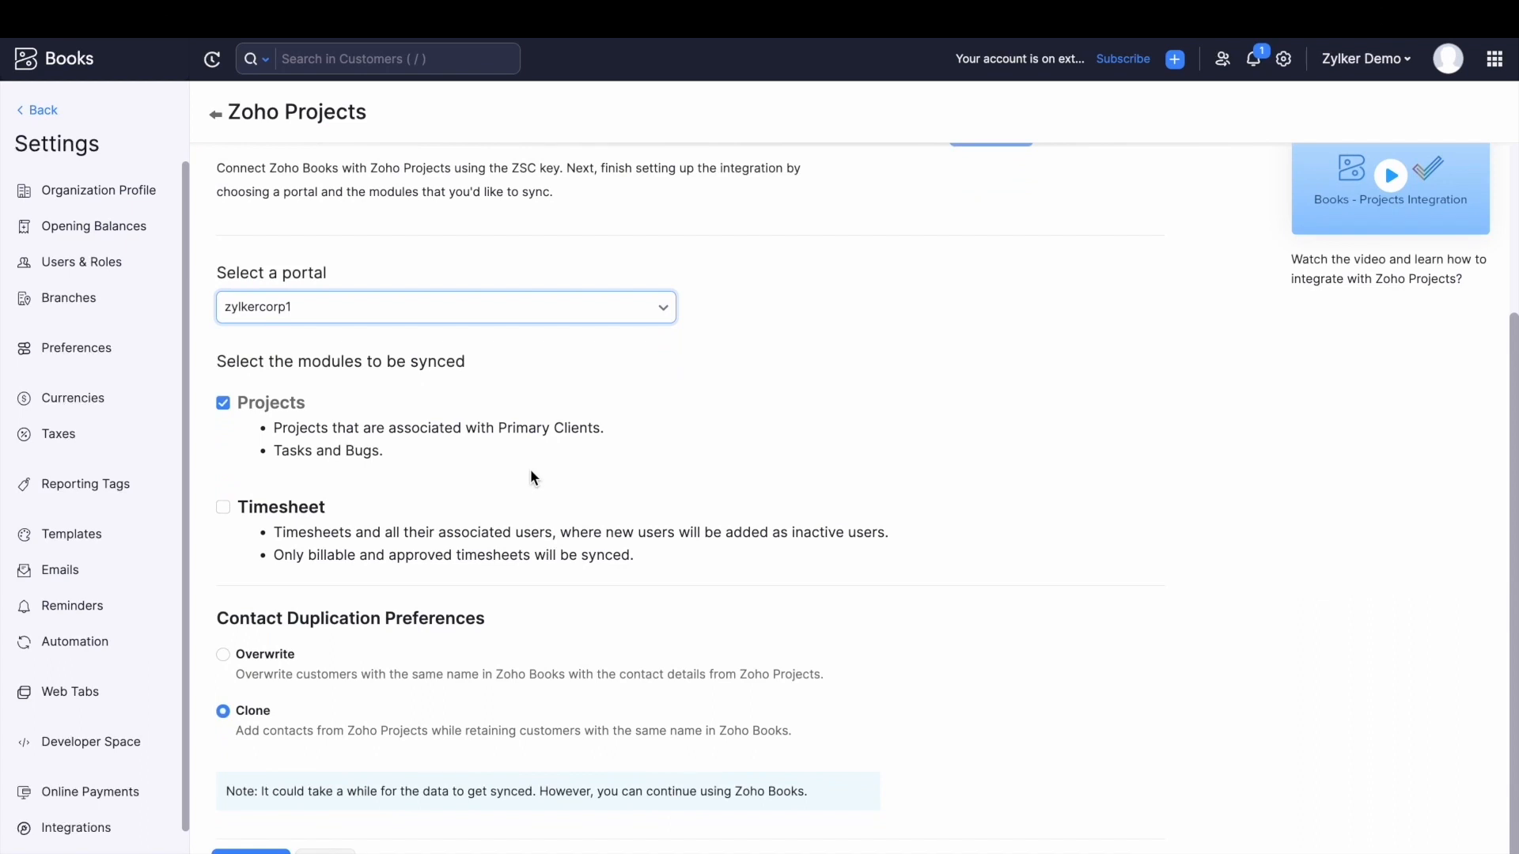
pyautogui.scroll(-1, 531, 471)
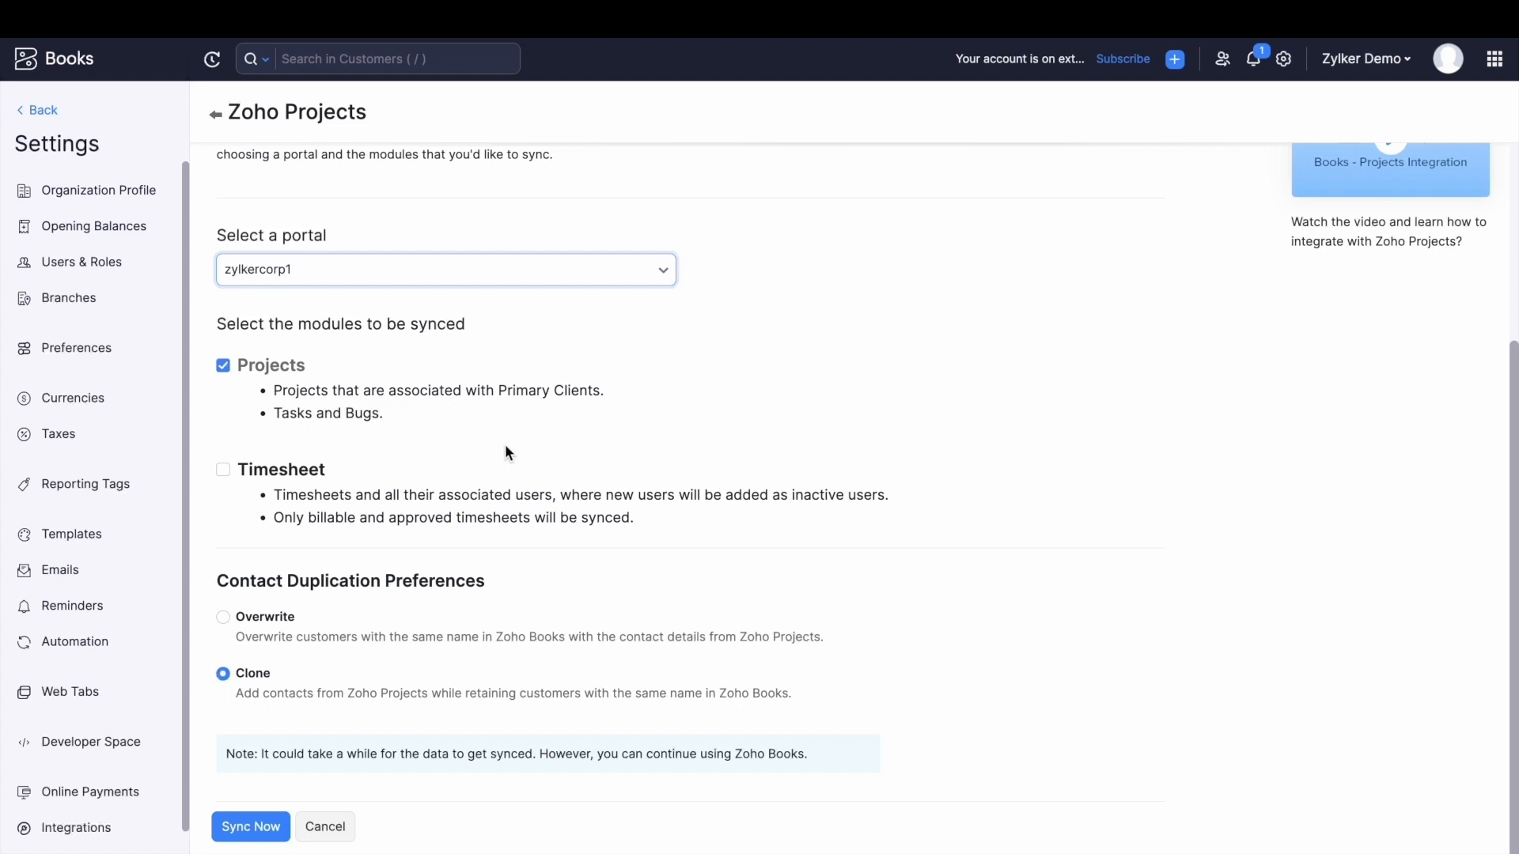
# - Add Timesheet to the sync, importing all timesheets as Unbilled, and start syncing
pyautogui.click(223, 470)
pyautogui.scroll(-1, 551, 492)
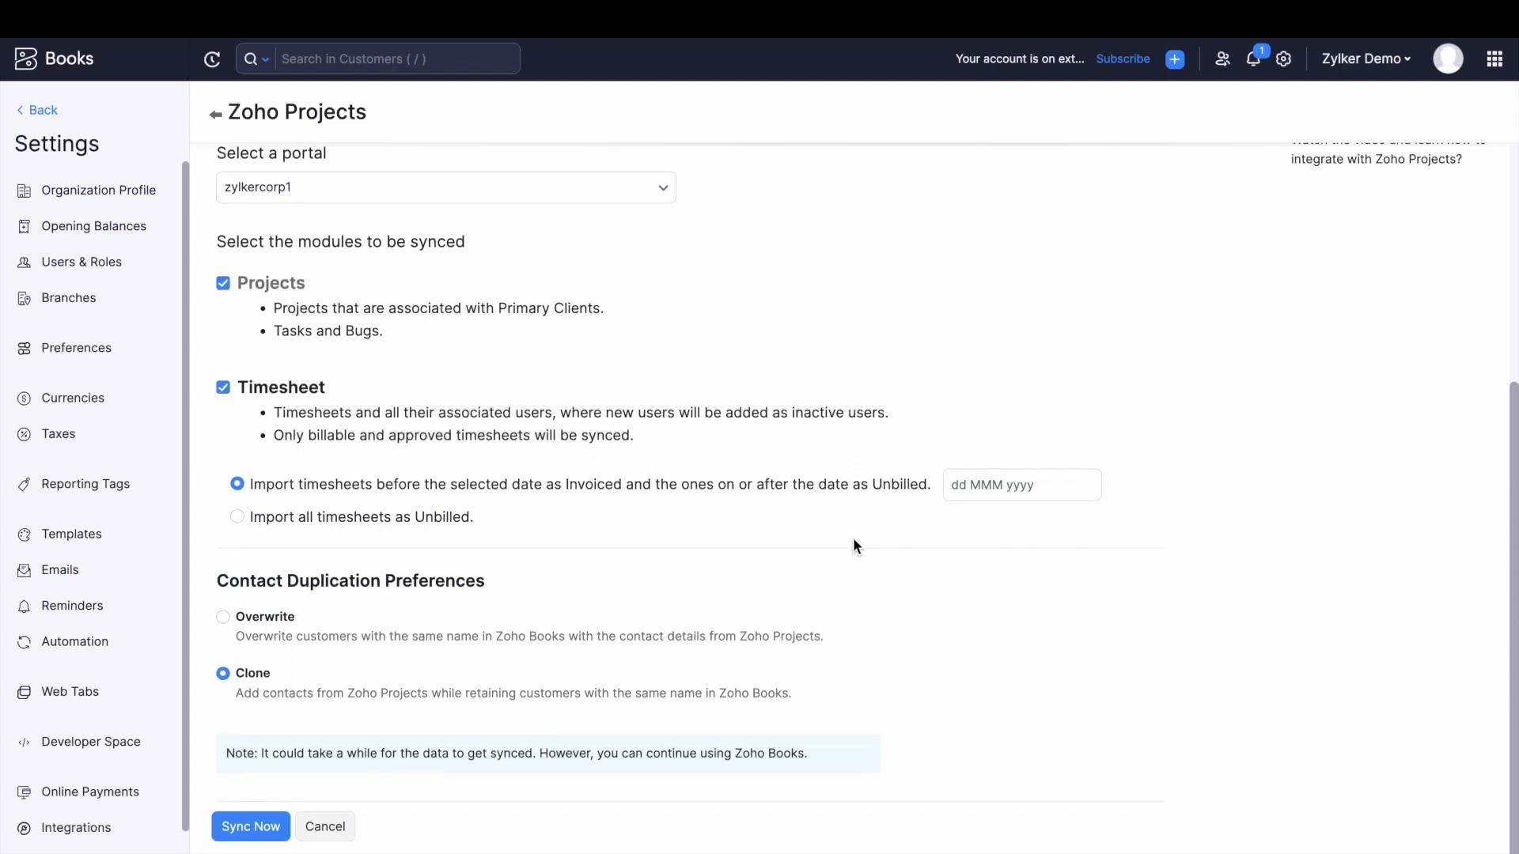
pyautogui.click(389, 518)
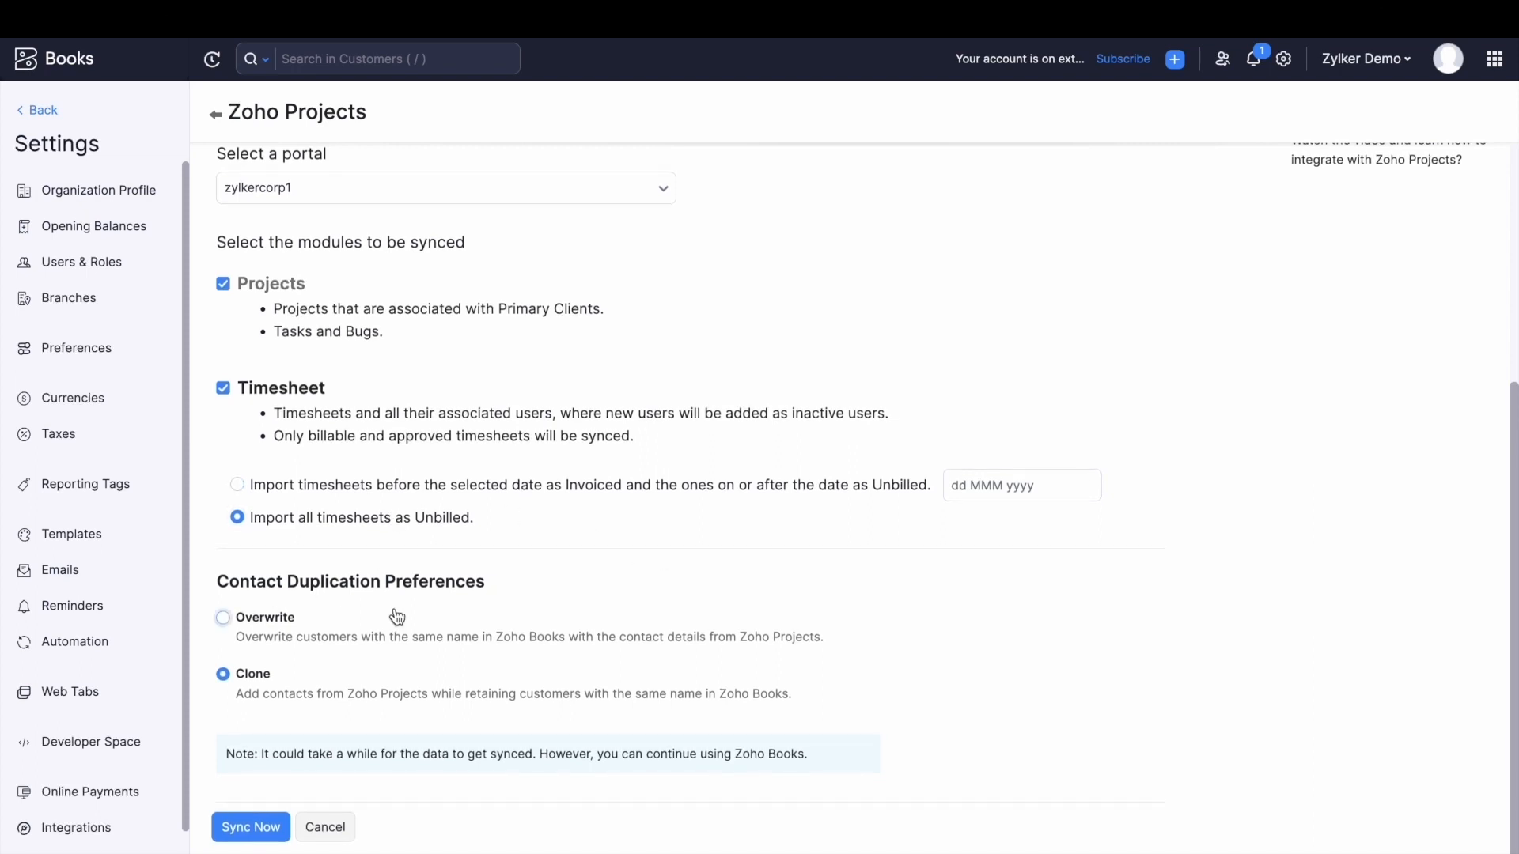
pyautogui.click(251, 827)
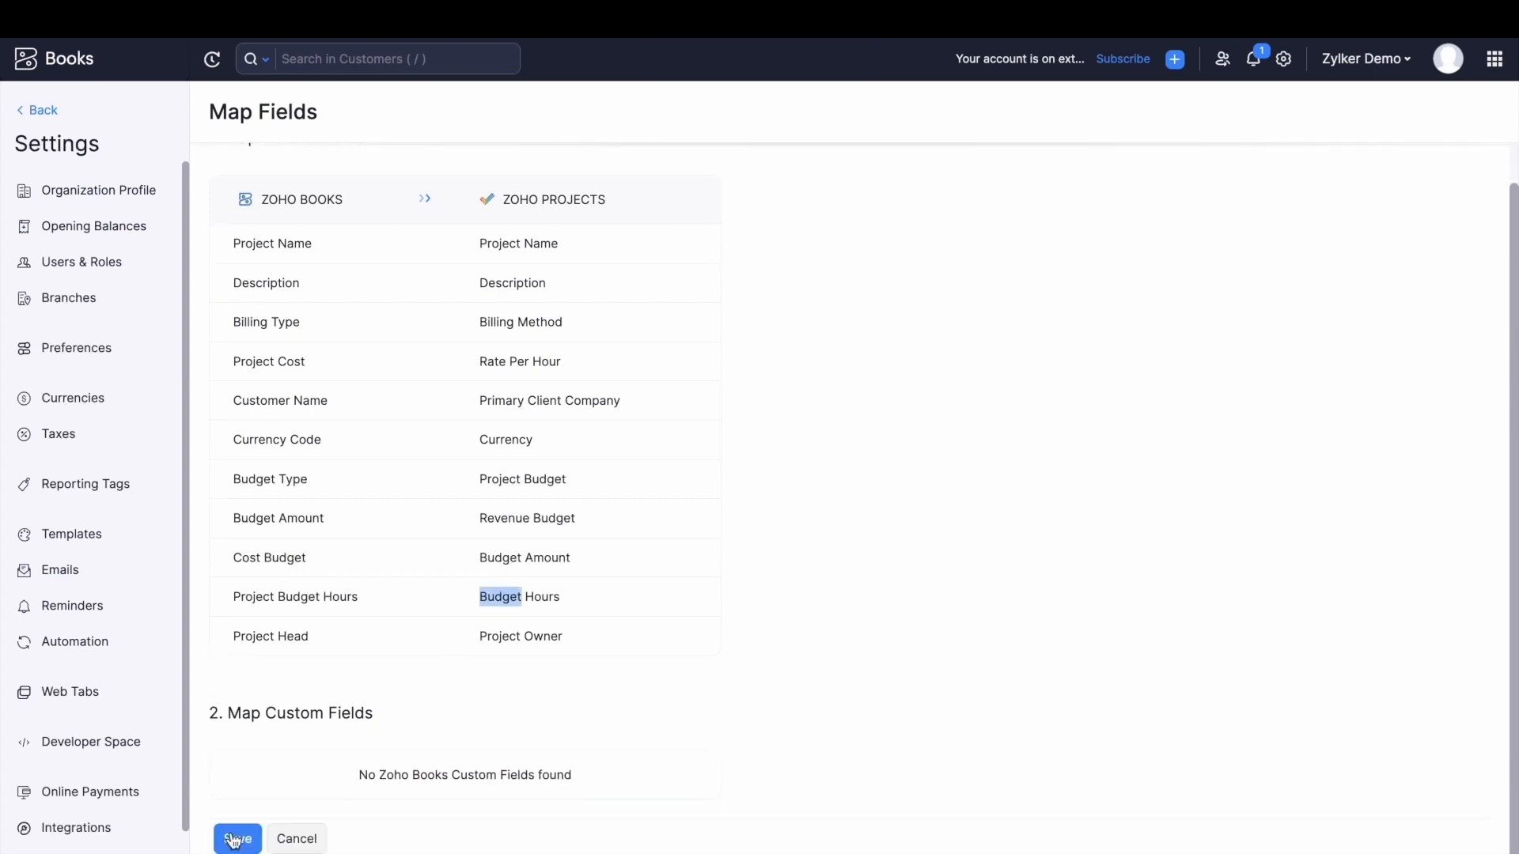
# - Accept and save the default Books–Projects field mapping
pyautogui.click(235, 838)
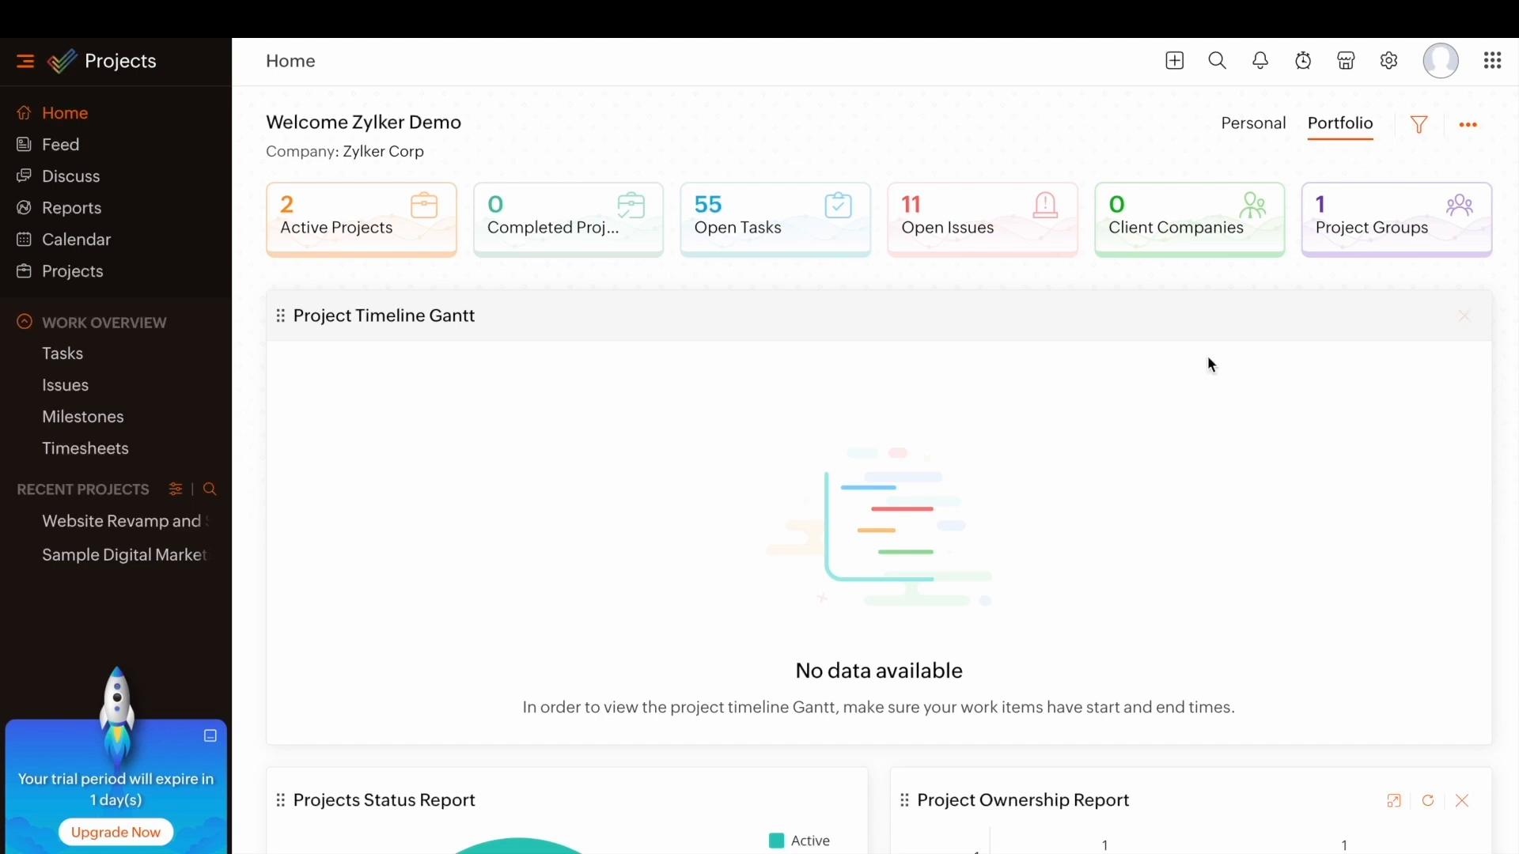
# - Compare the Personal and Portfolio views of the Home dashboard
pyautogui.click(1238, 139)
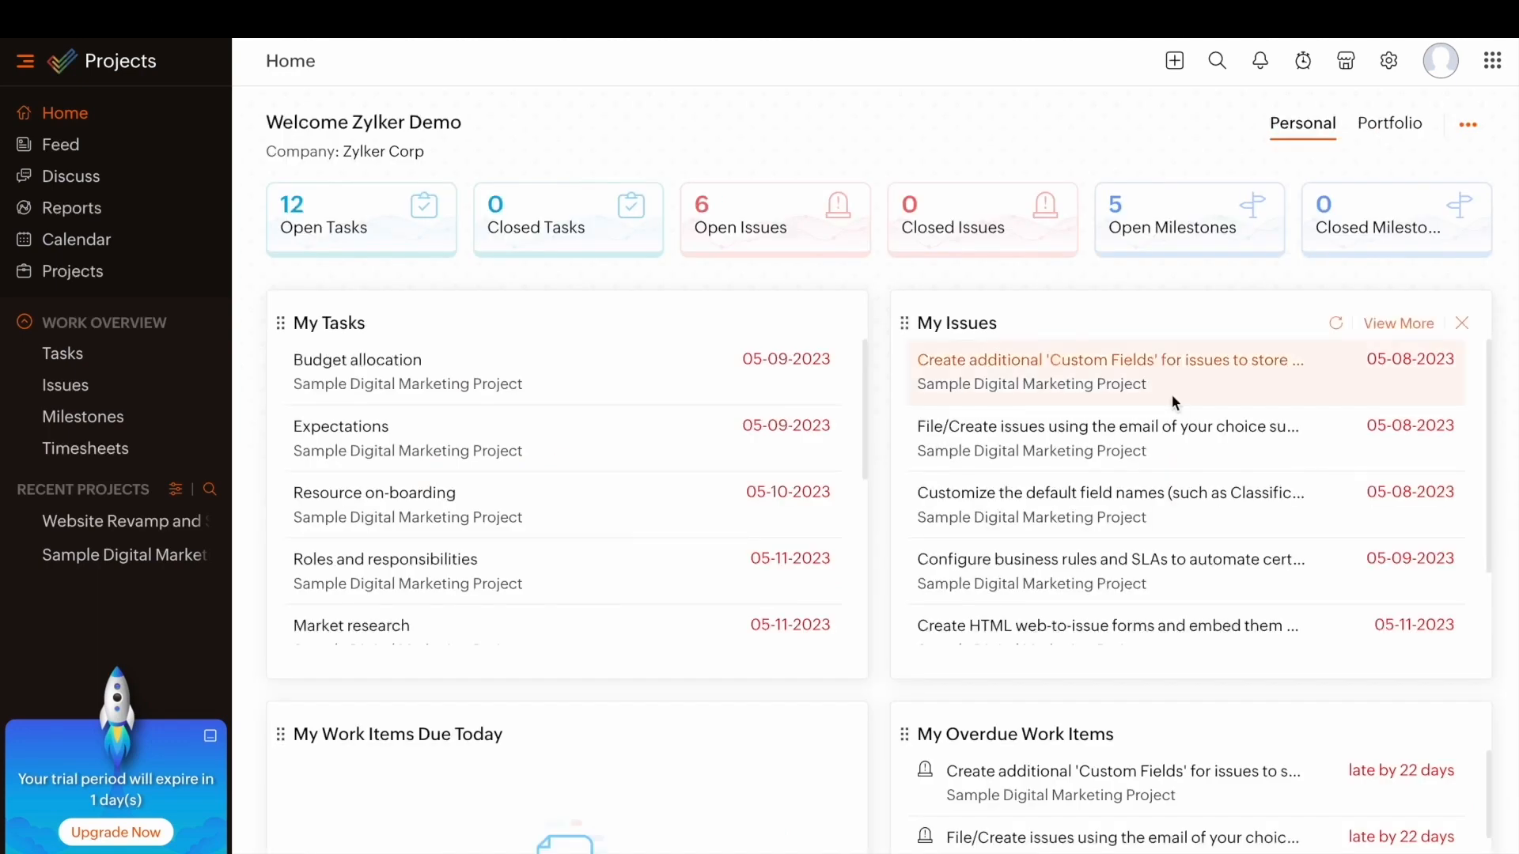
pyautogui.click(1372, 142)
pyautogui.scroll(-10, 1122, 448)
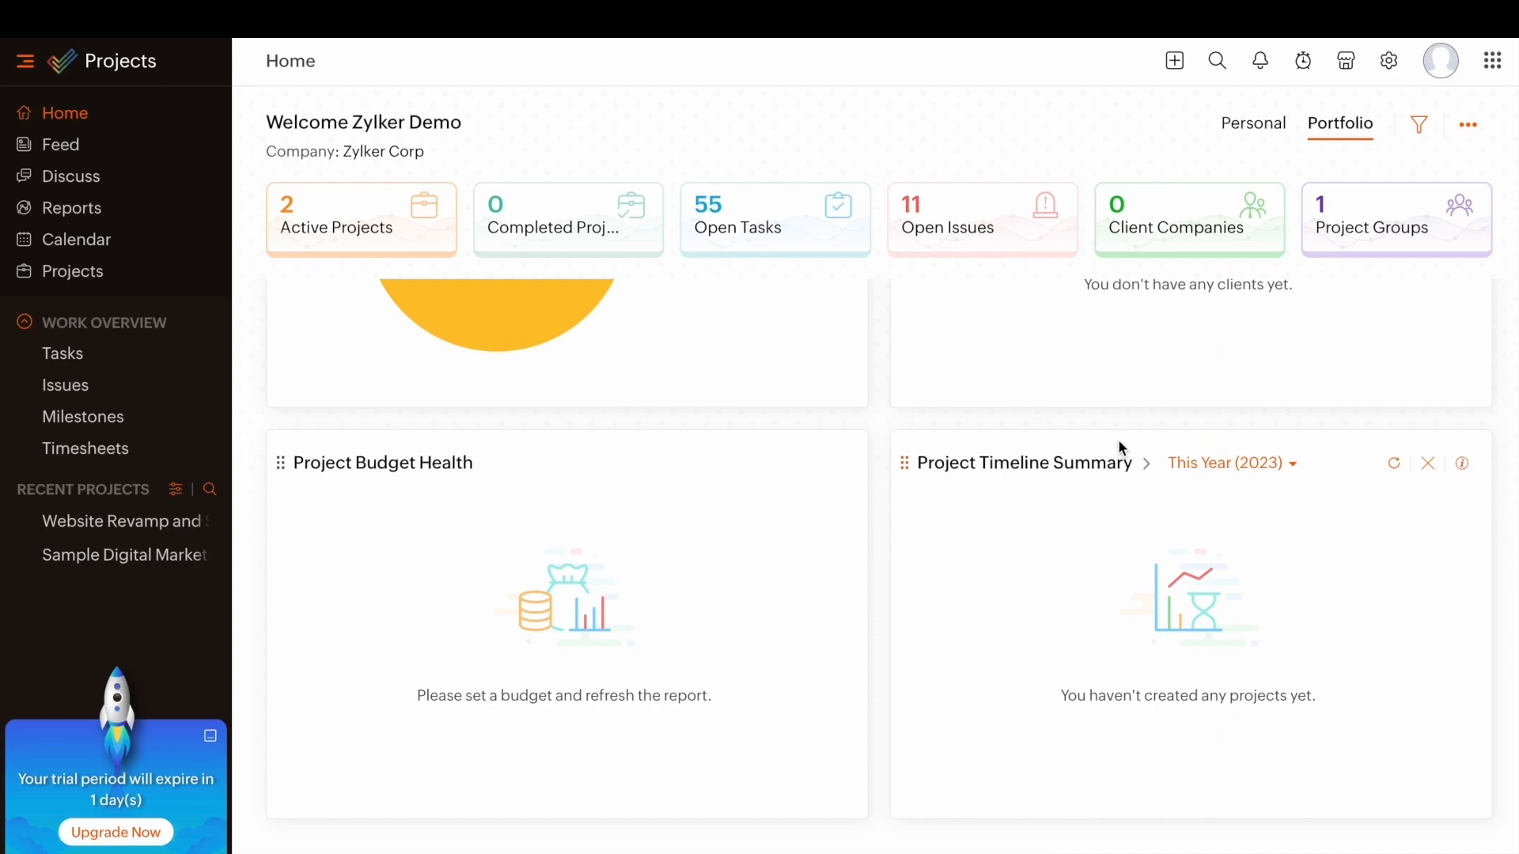
# - Check the Portal Users list in Setup, then return to All Projects
pyautogui.click(1386, 66)
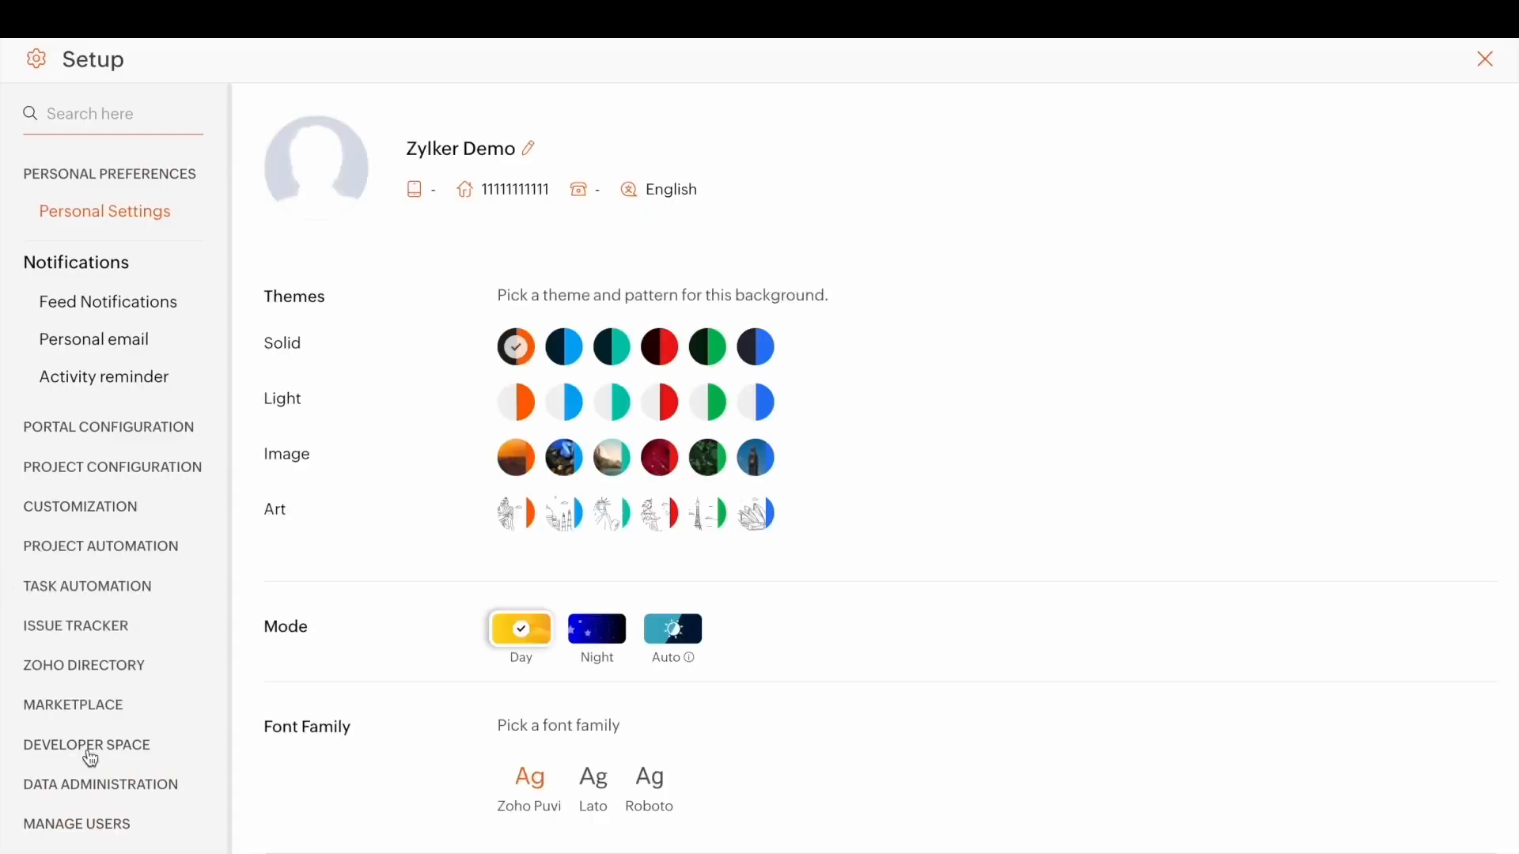
pyautogui.click(107, 818)
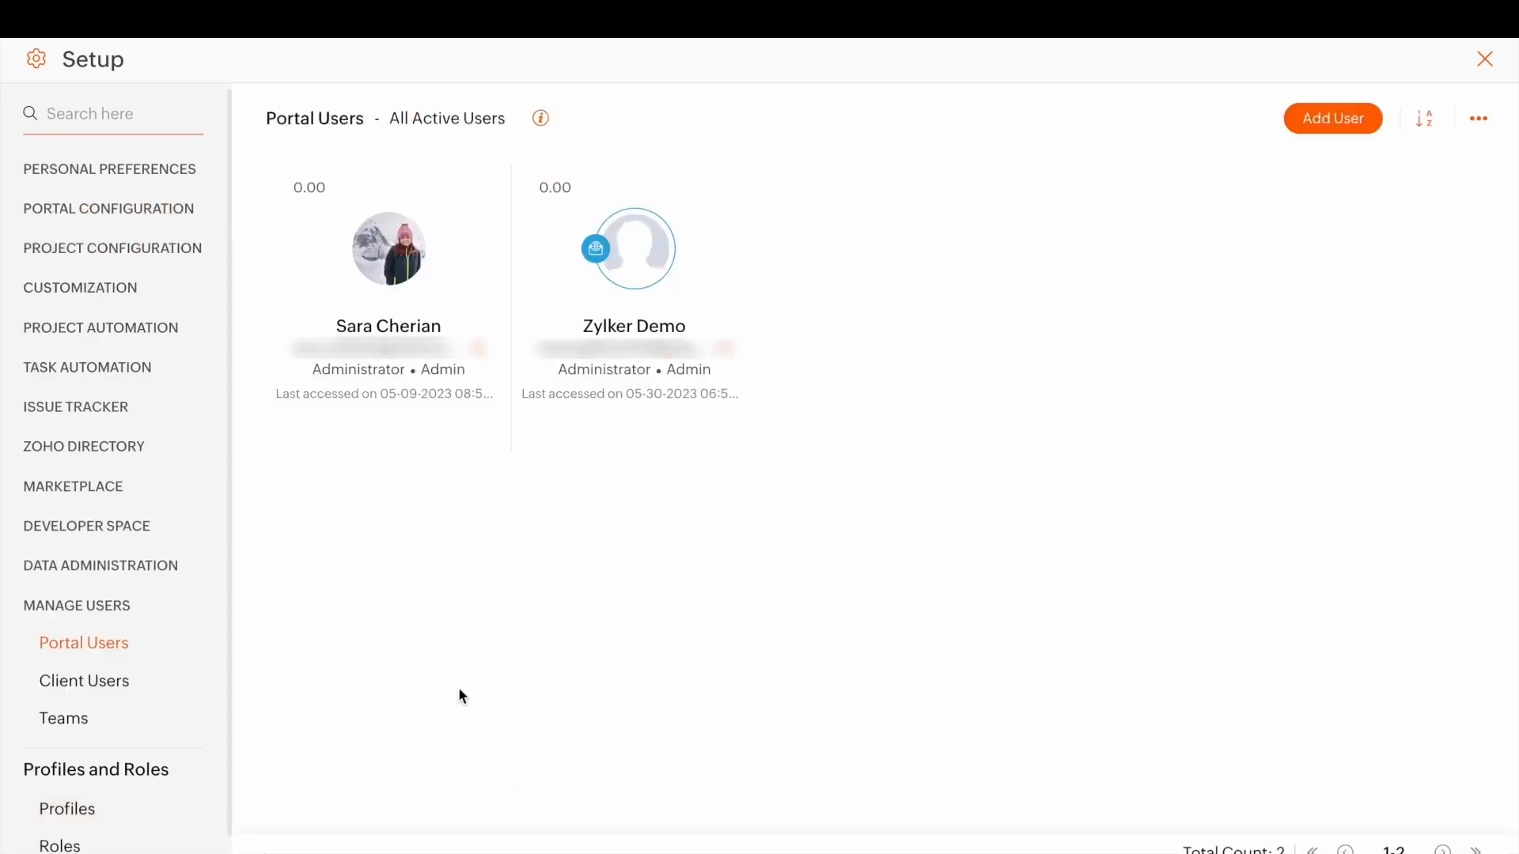
pyautogui.click(1484, 60)
pyautogui.click(103, 273)
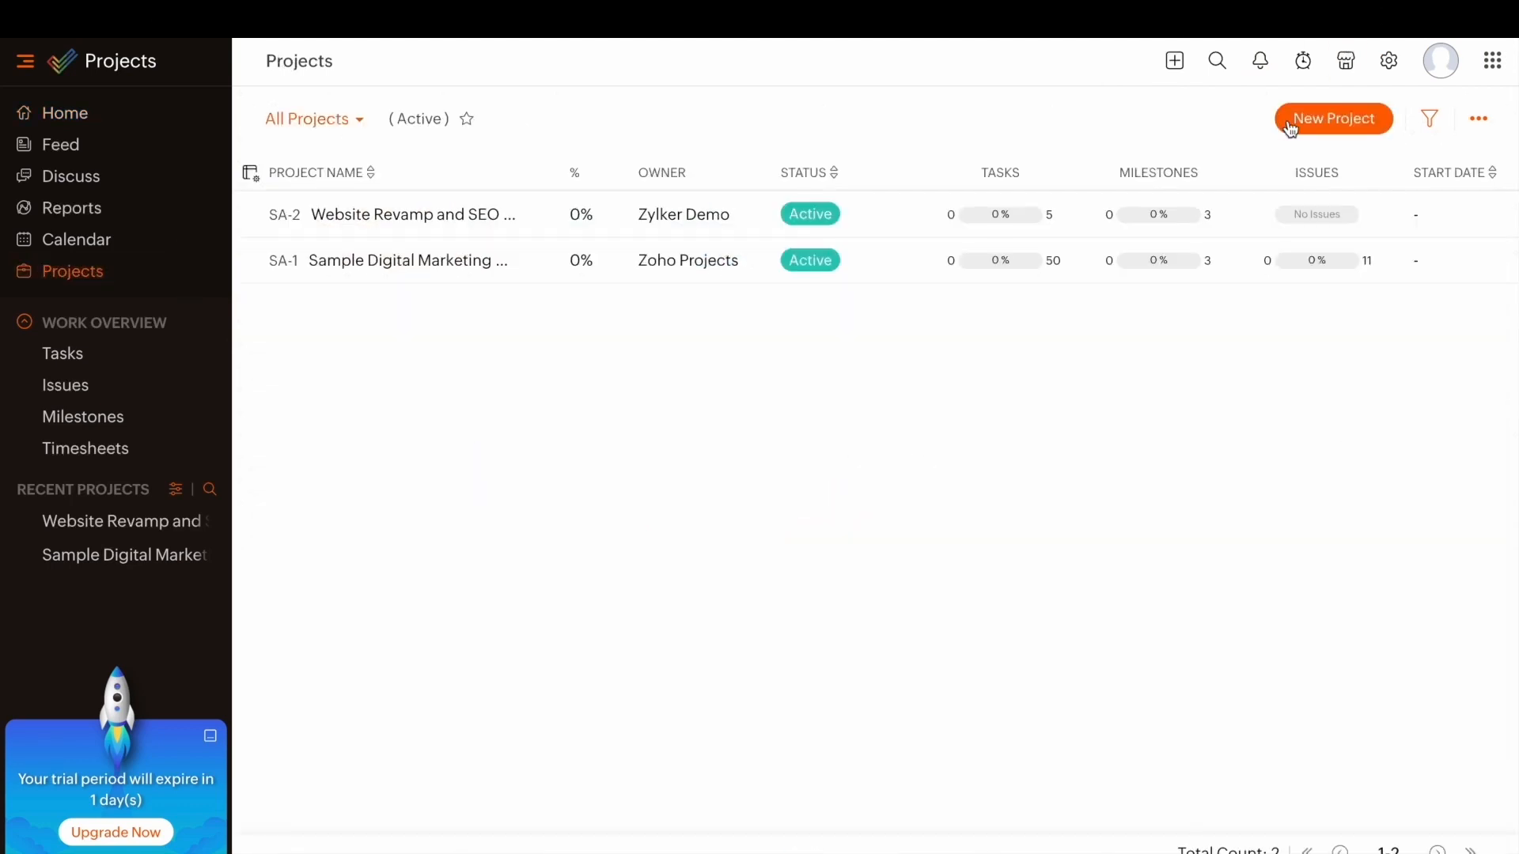
# - Begin a new project titled 'Website Revamp and SEO Optimization' with its website-revamp description
pyautogui.click(1287, 123)
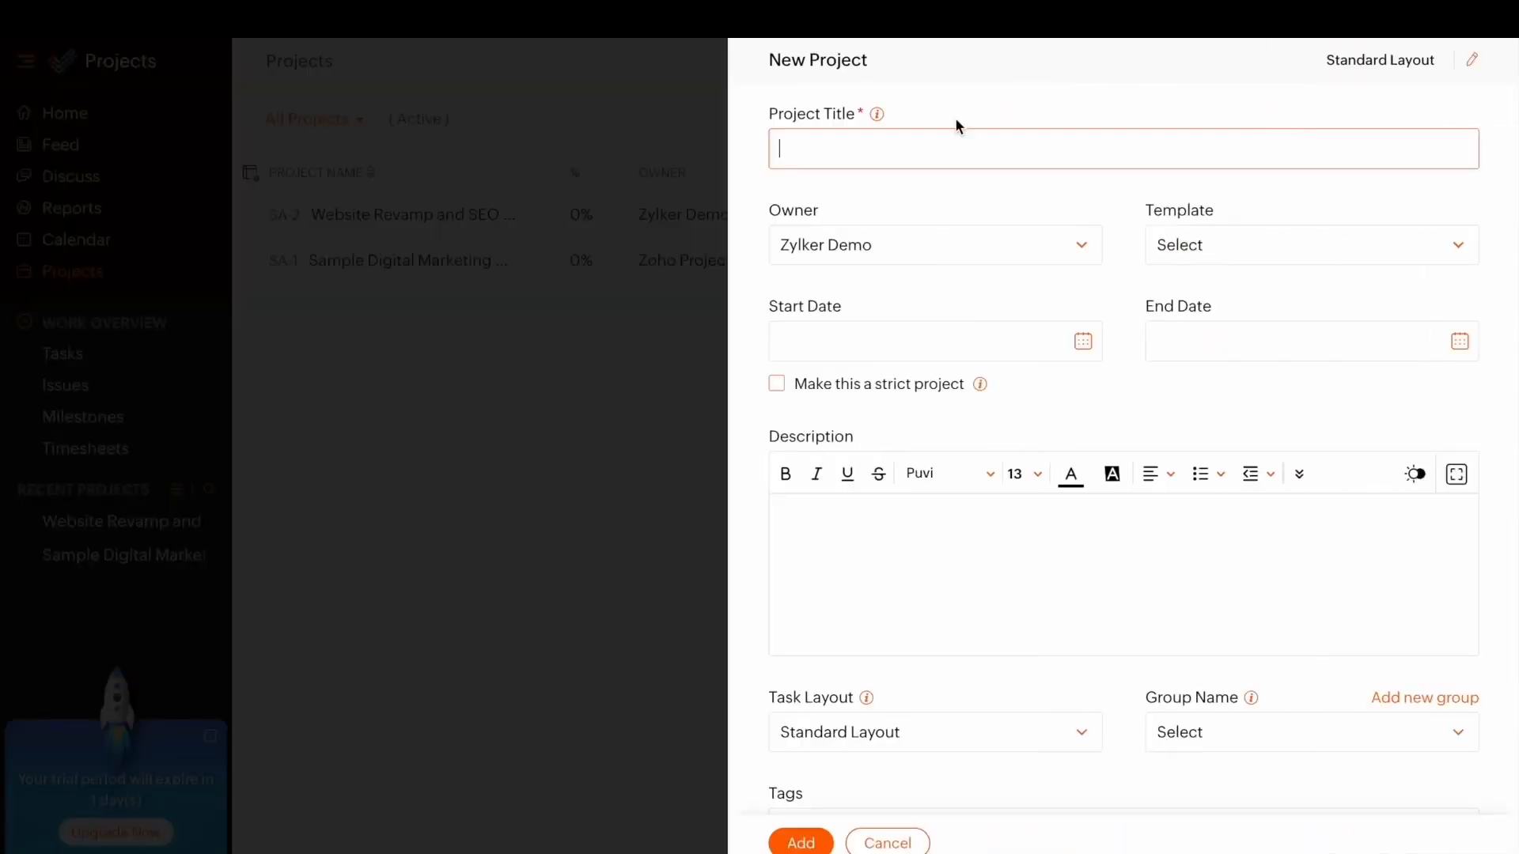
pyautogui.write('Website Revamp and SEO Optimization')
pyautogui.click(861, 532)
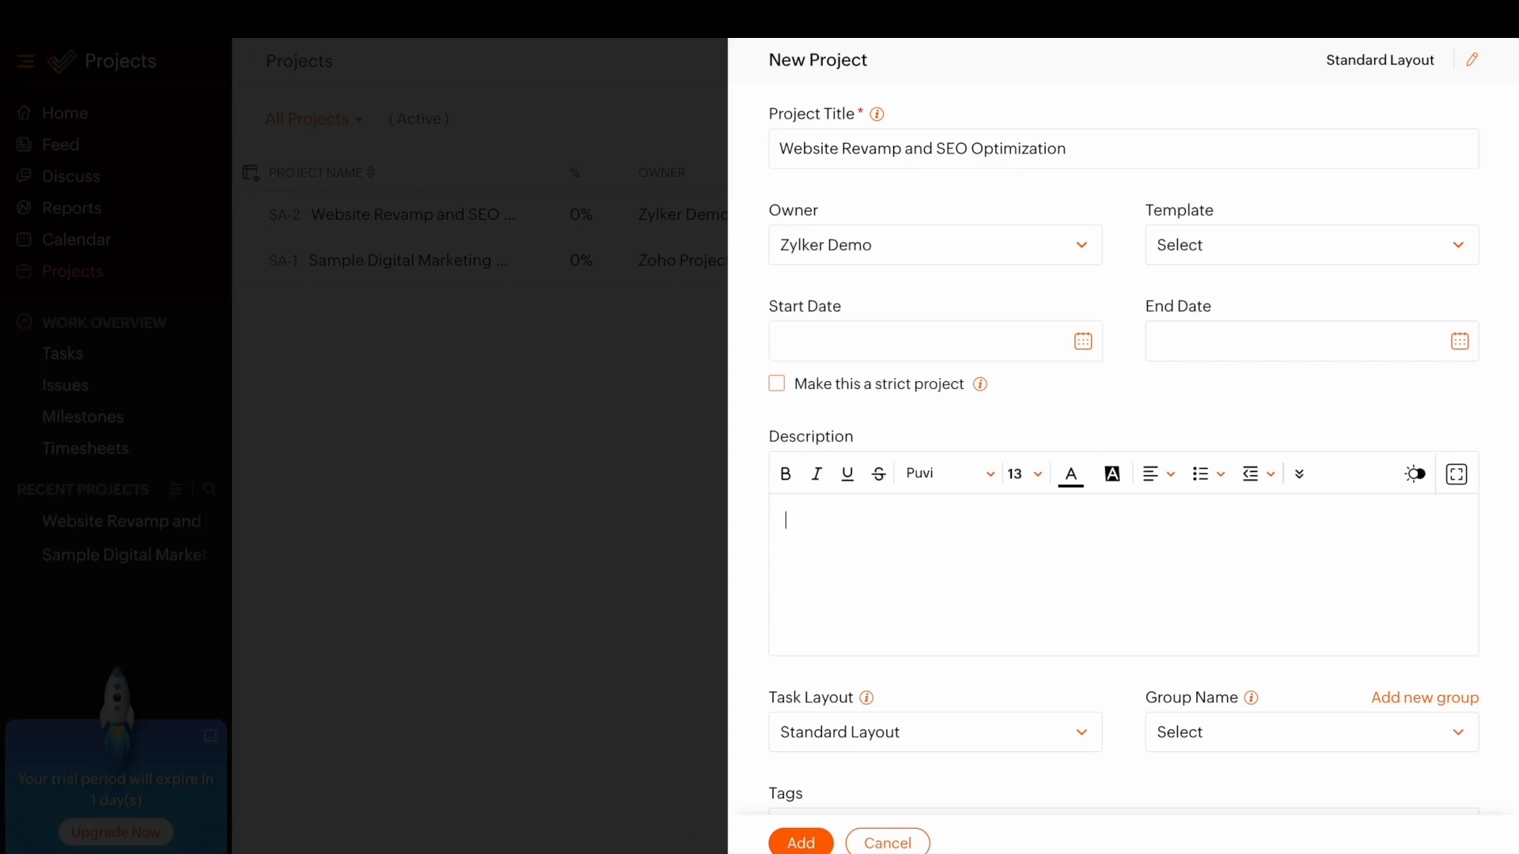
pyautogui.write("Revamp our client's website and optimize it for improved search engine visibility and user experience.")
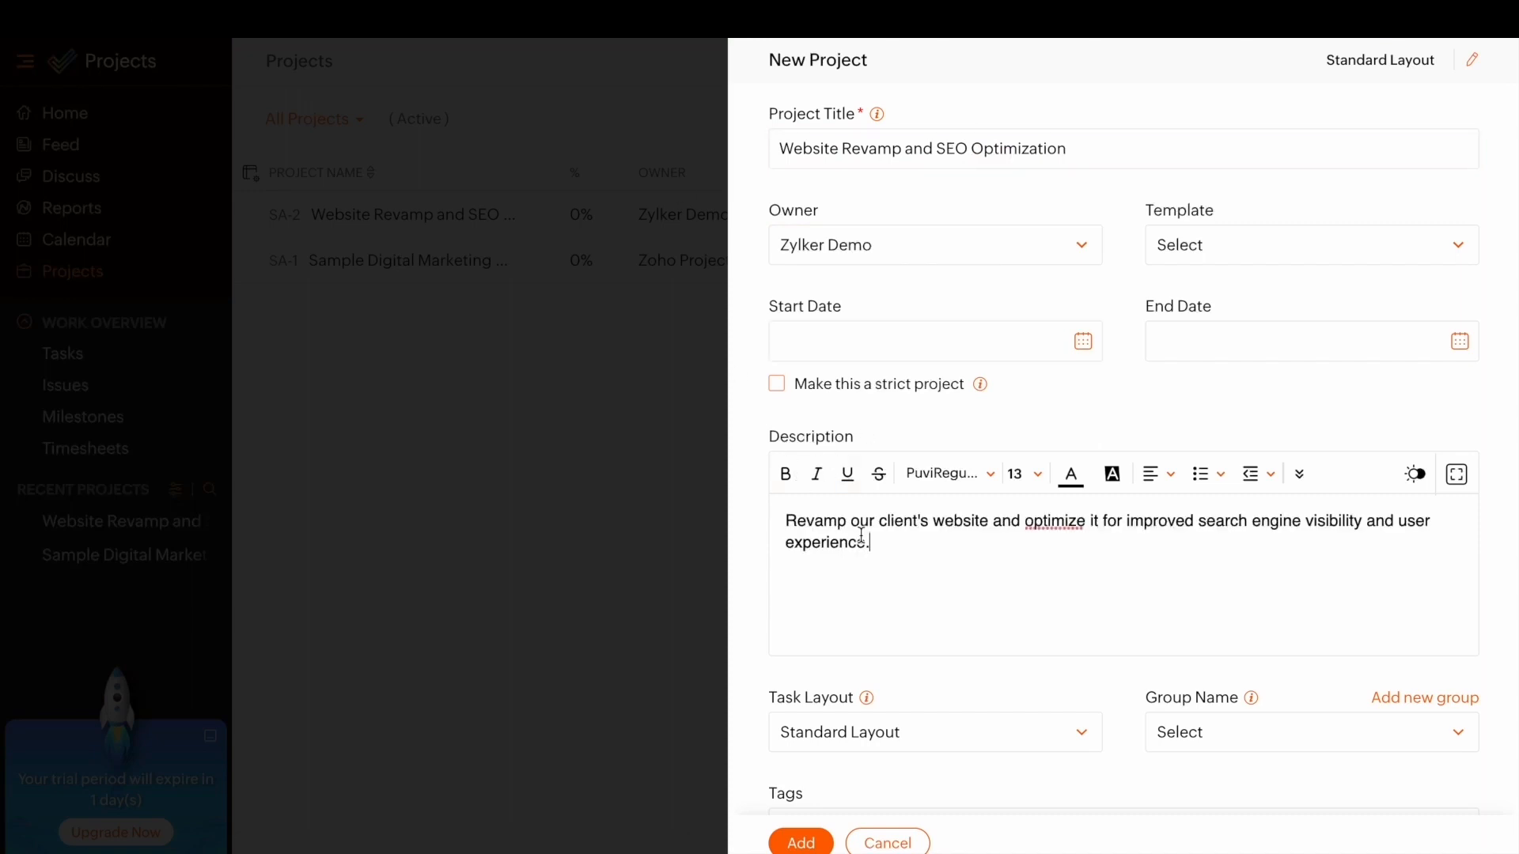
pyautogui.scroll(-5, 909, 159)
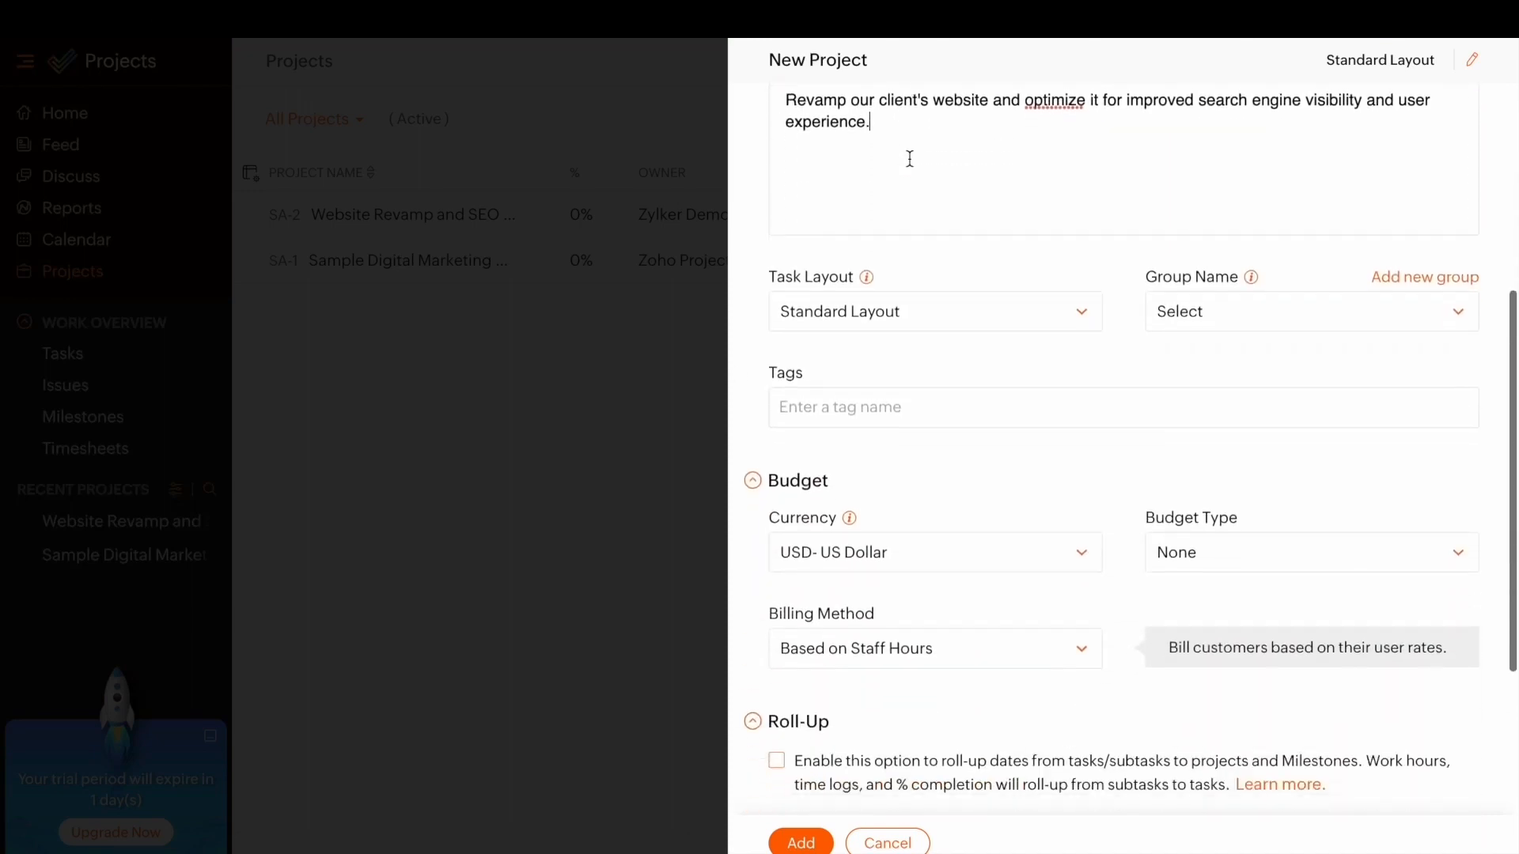
pyautogui.scroll(-2, 909, 159)
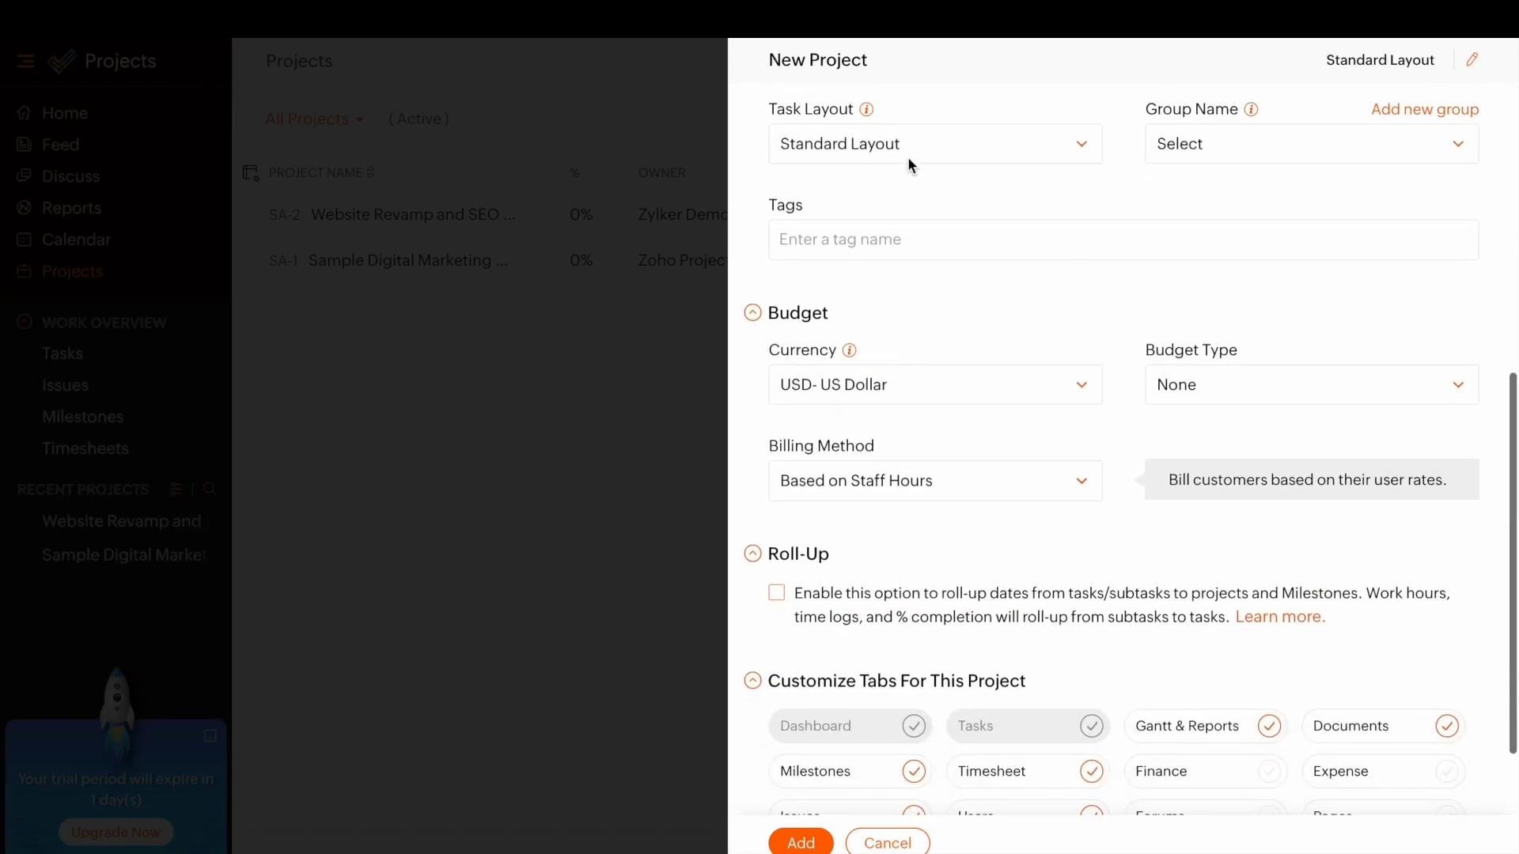
pyautogui.scroll(-1, 908, 162)
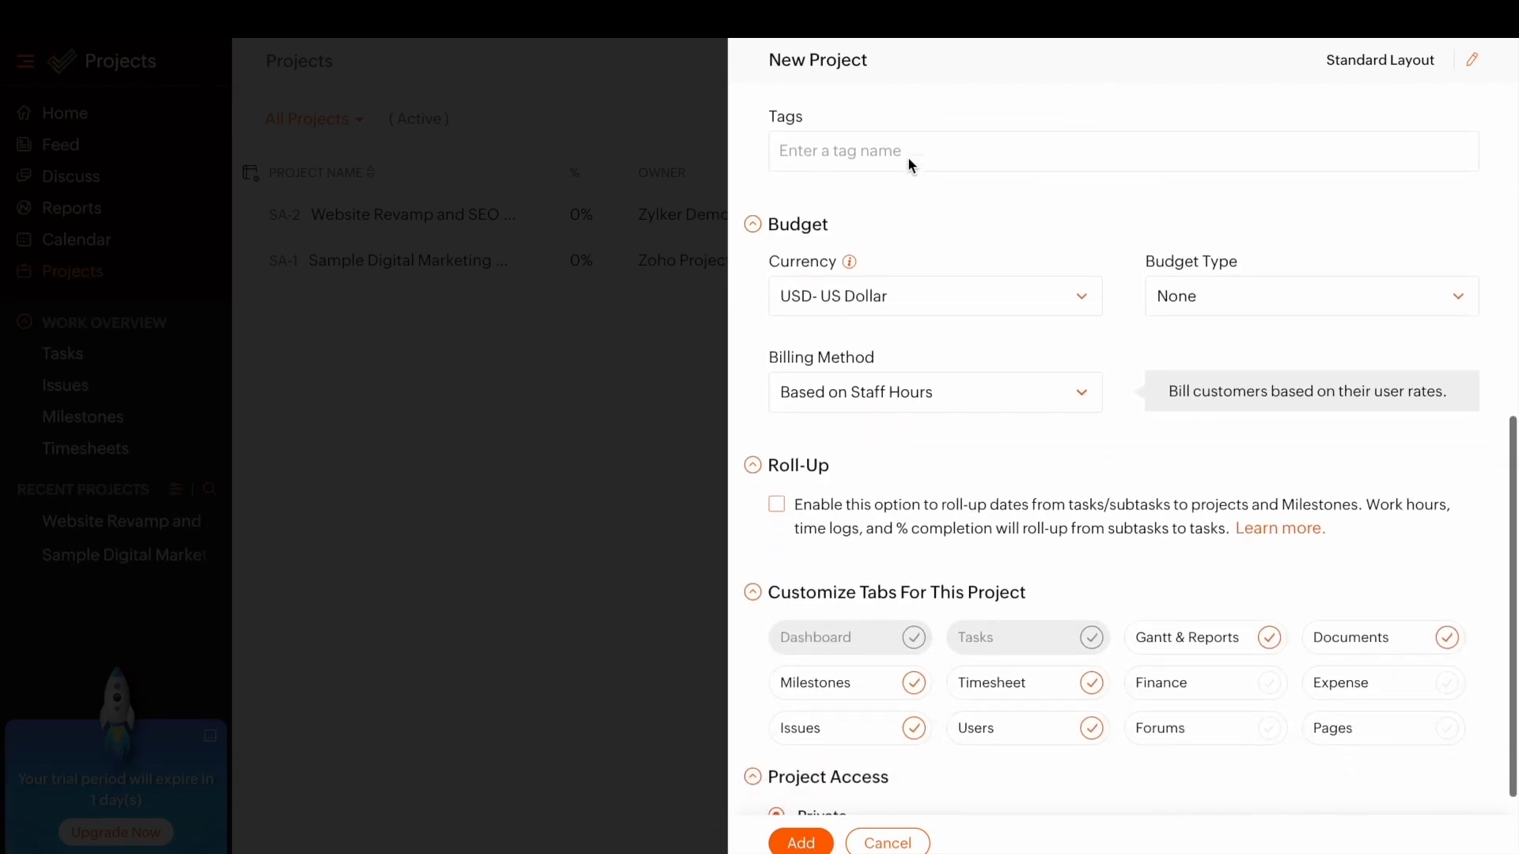
pyautogui.click(943, 370)
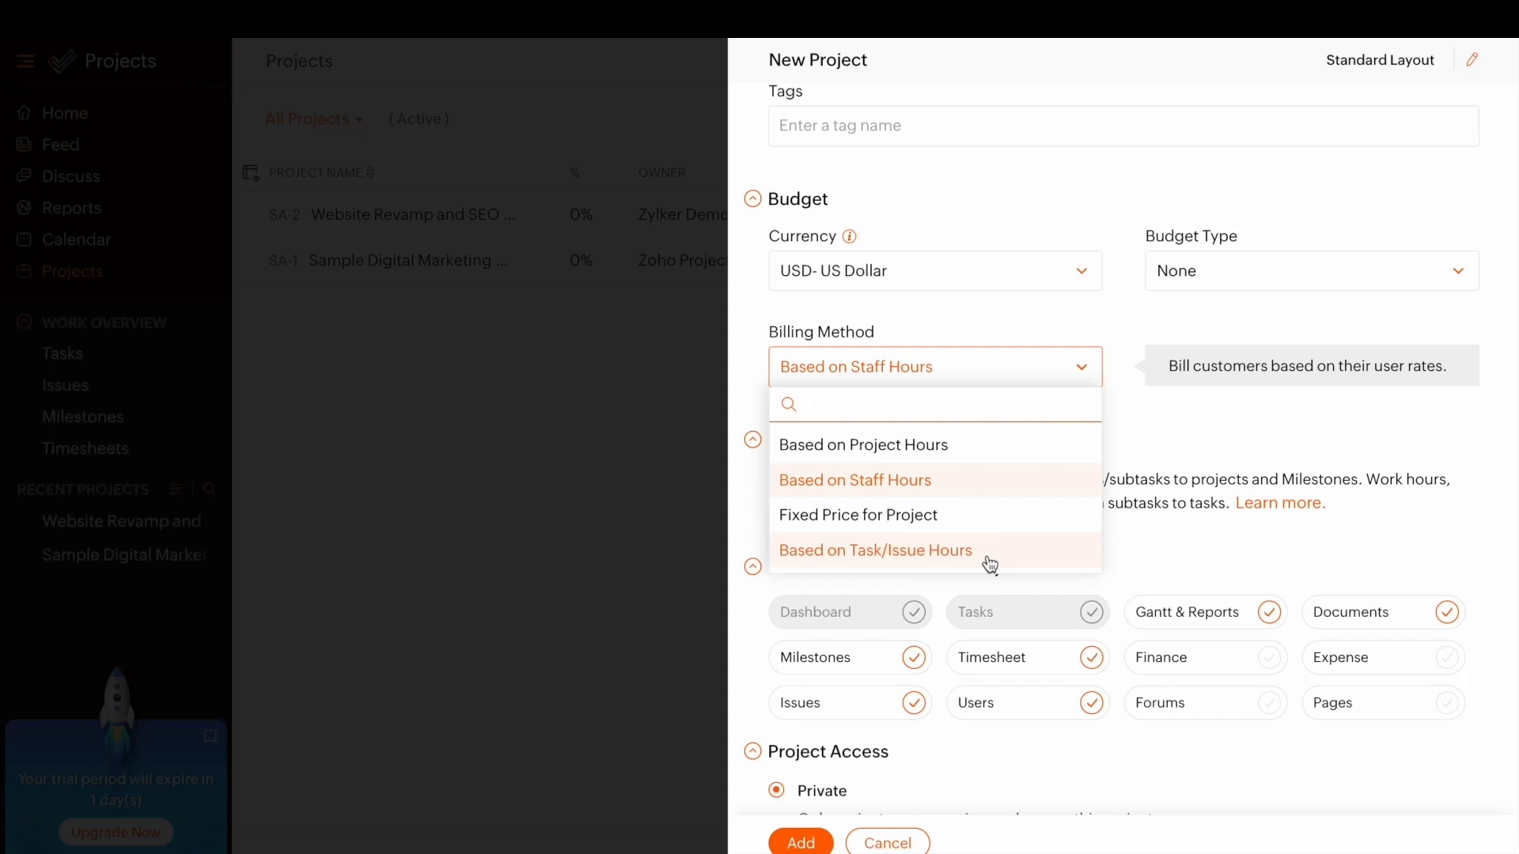
# - Bill the project based on project hours at a 100 USD hourly rate
pyautogui.scroll(-1, 980, 519)
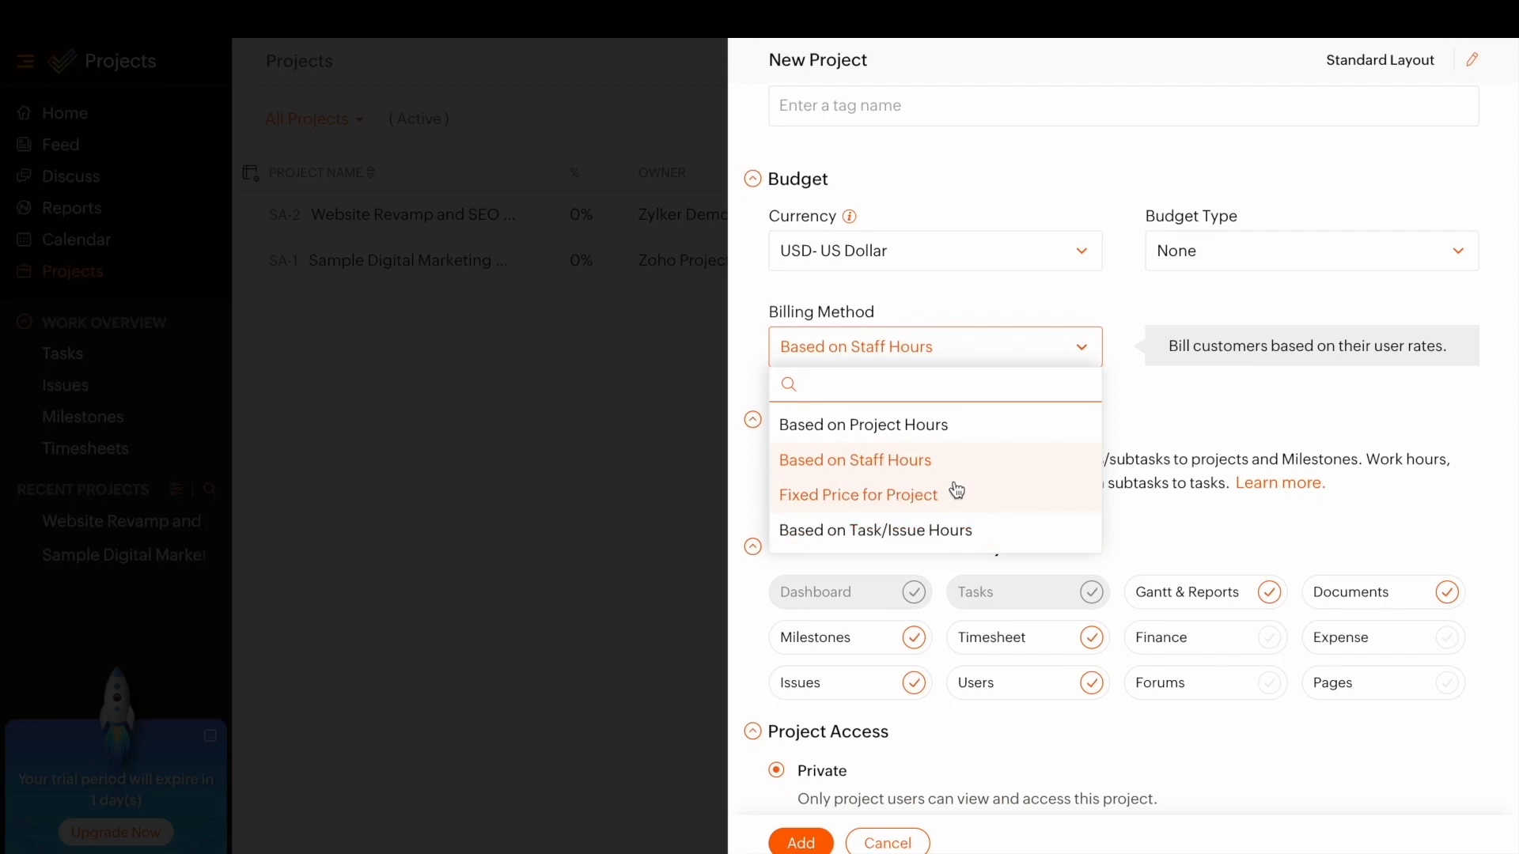
pyautogui.click(934, 427)
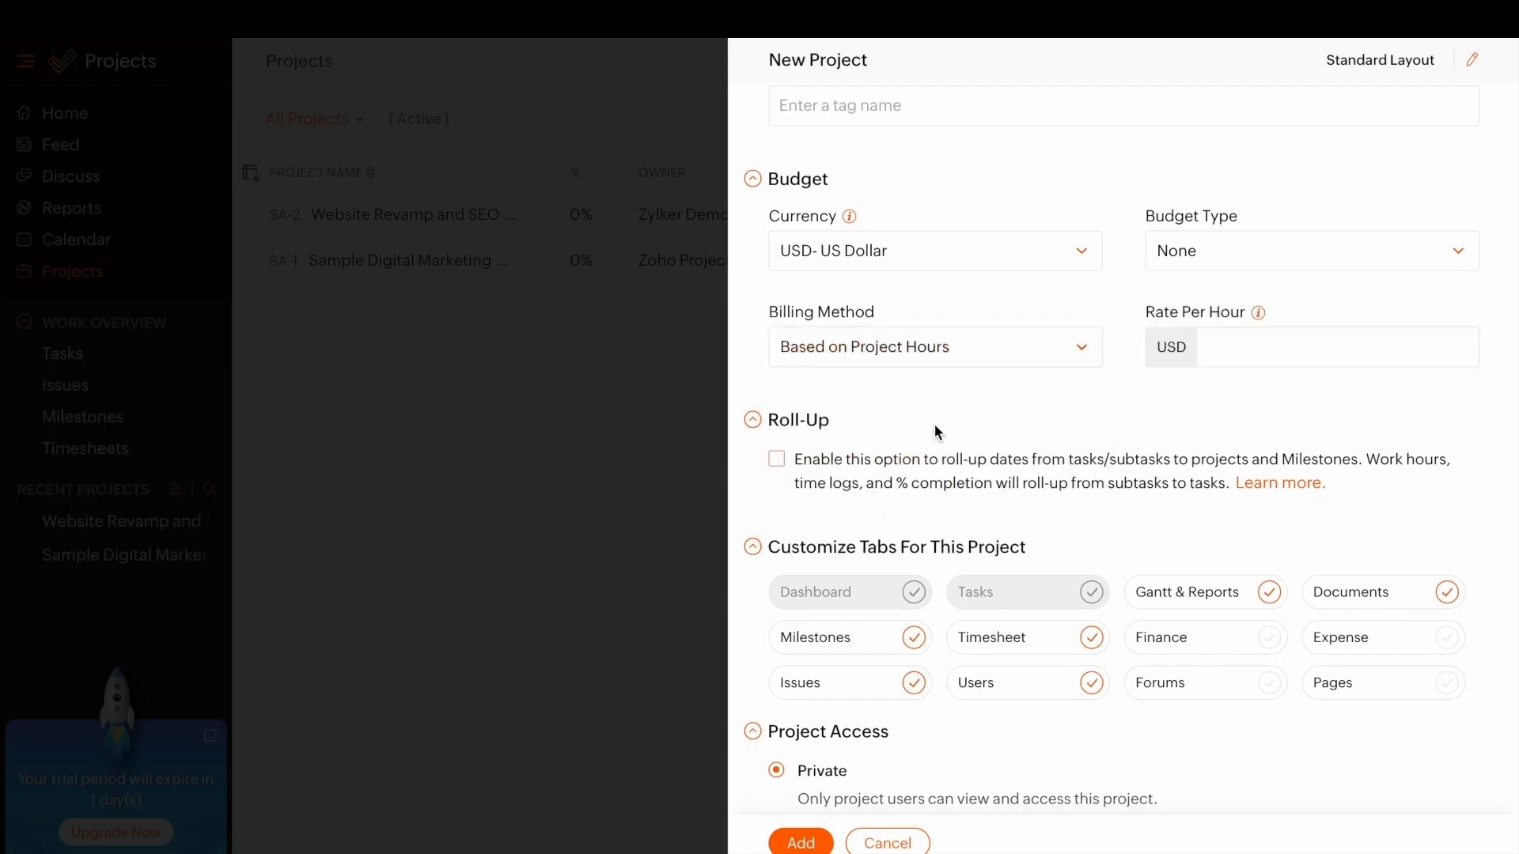
pyautogui.click(1238, 346)
pyautogui.write('100')
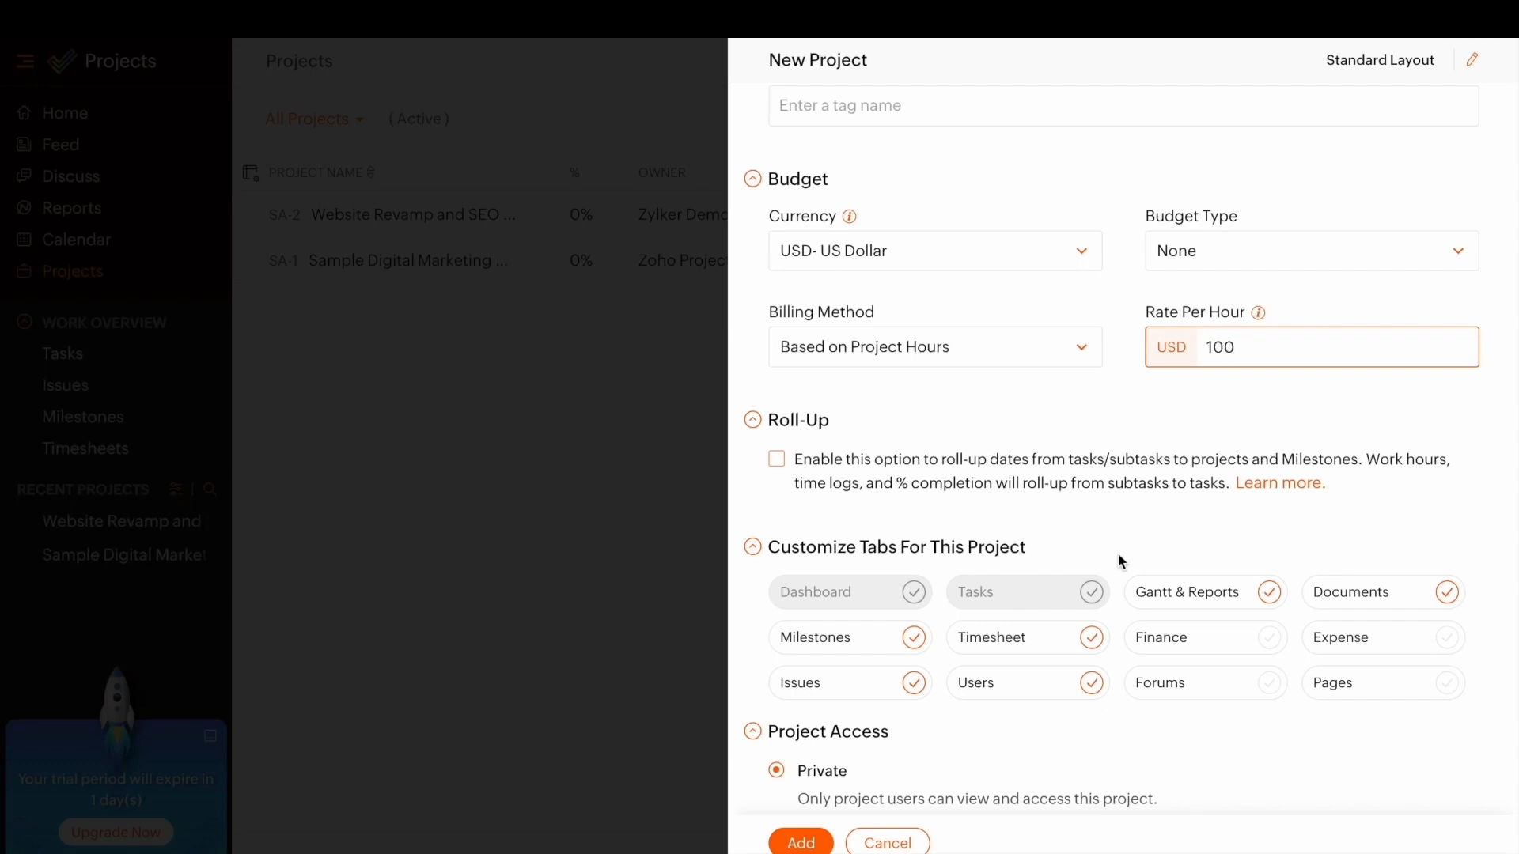
# - Keep budget type None, create the project, and open its details
pyautogui.scroll(-1, 1122, 561)
pyautogui.scroll(2, 1122, 561)
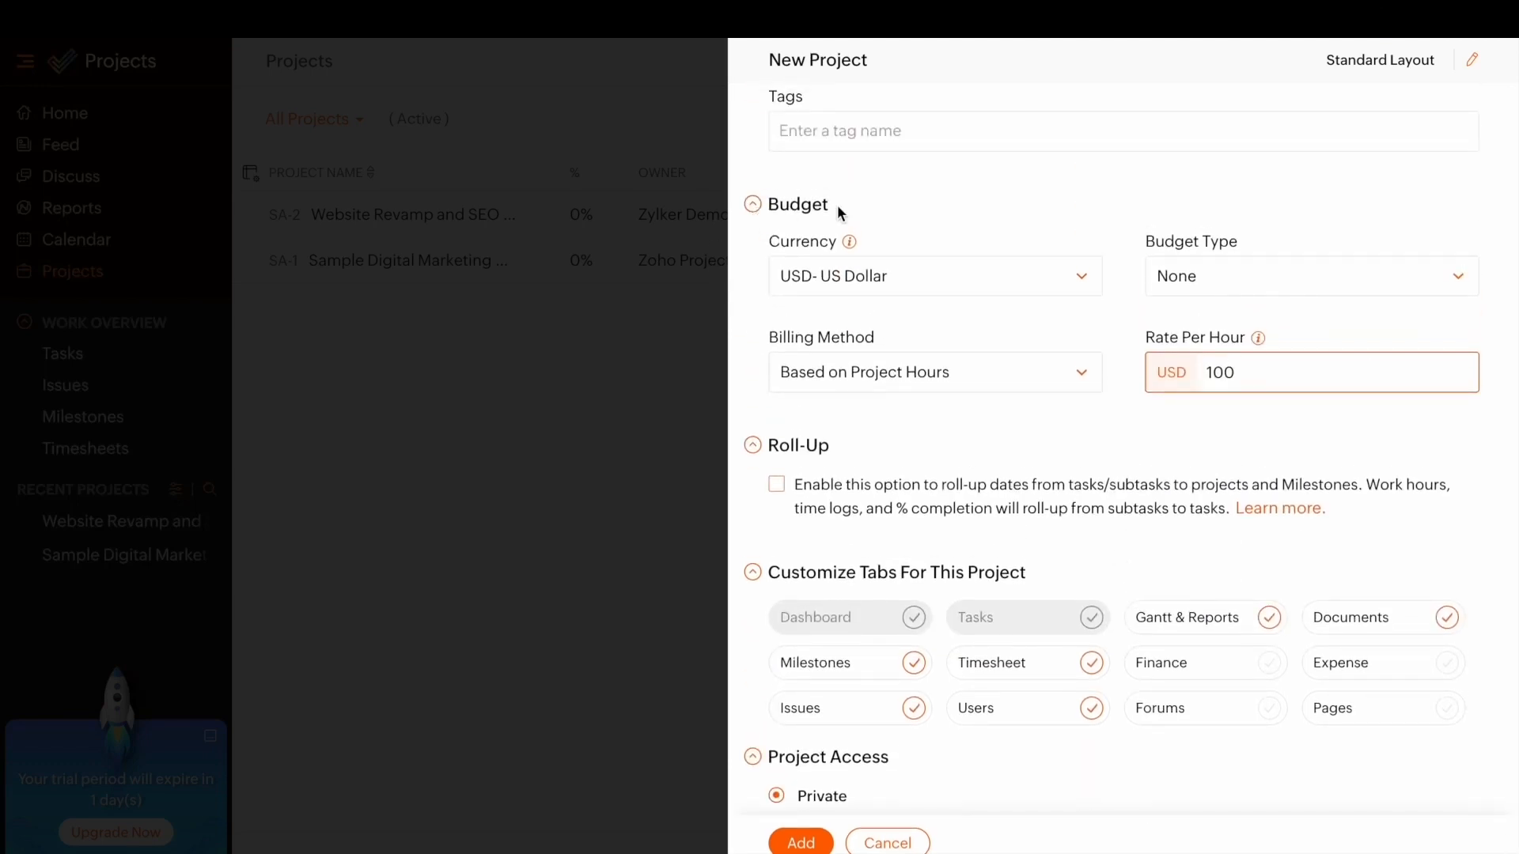
pyautogui.click(1163, 267)
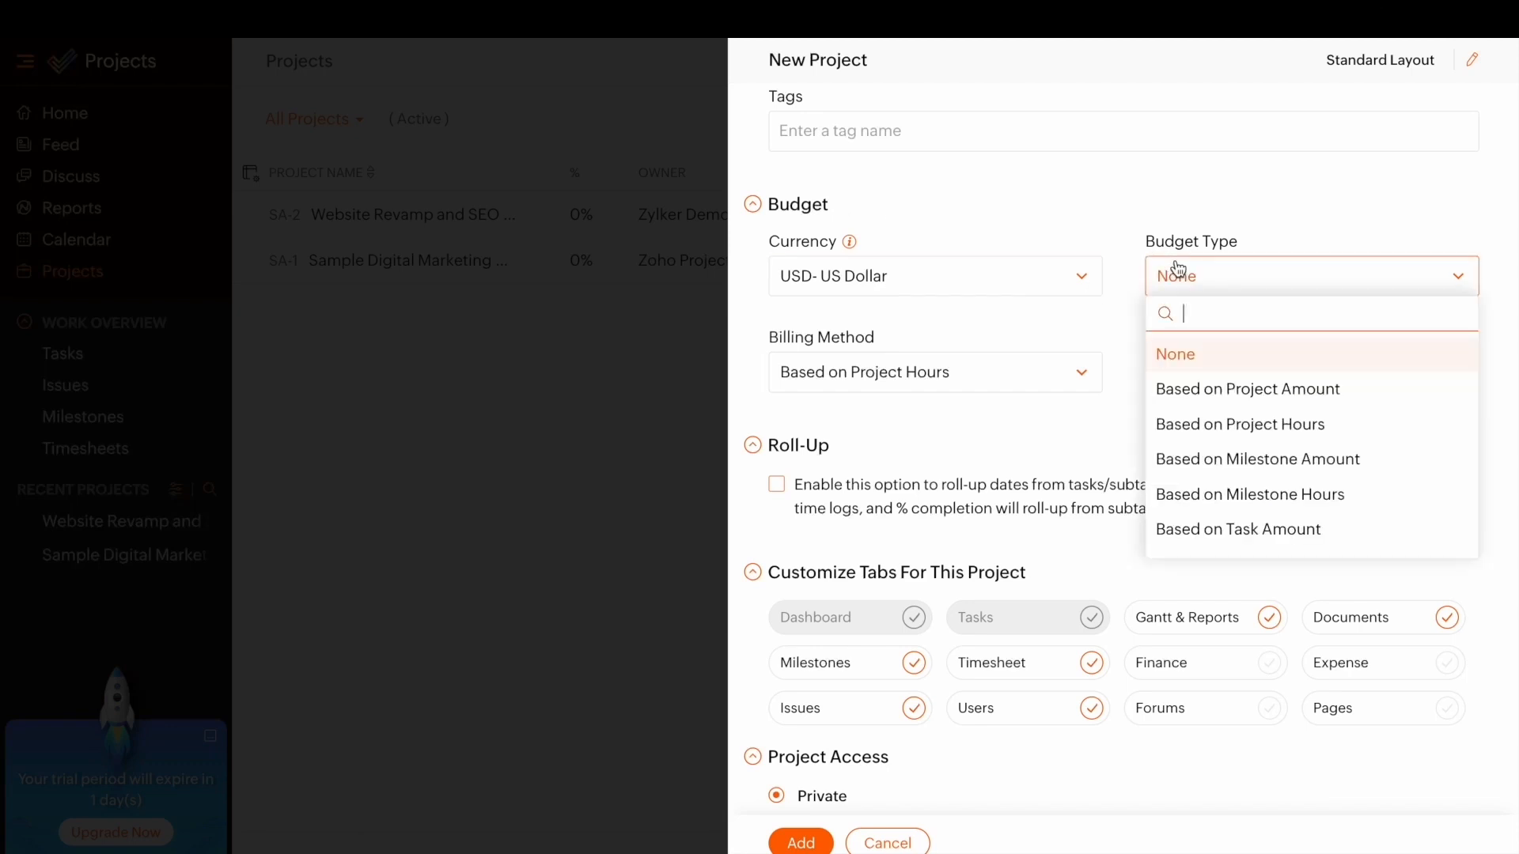
pyautogui.click(1177, 271)
pyautogui.scroll(-2, 981, 520)
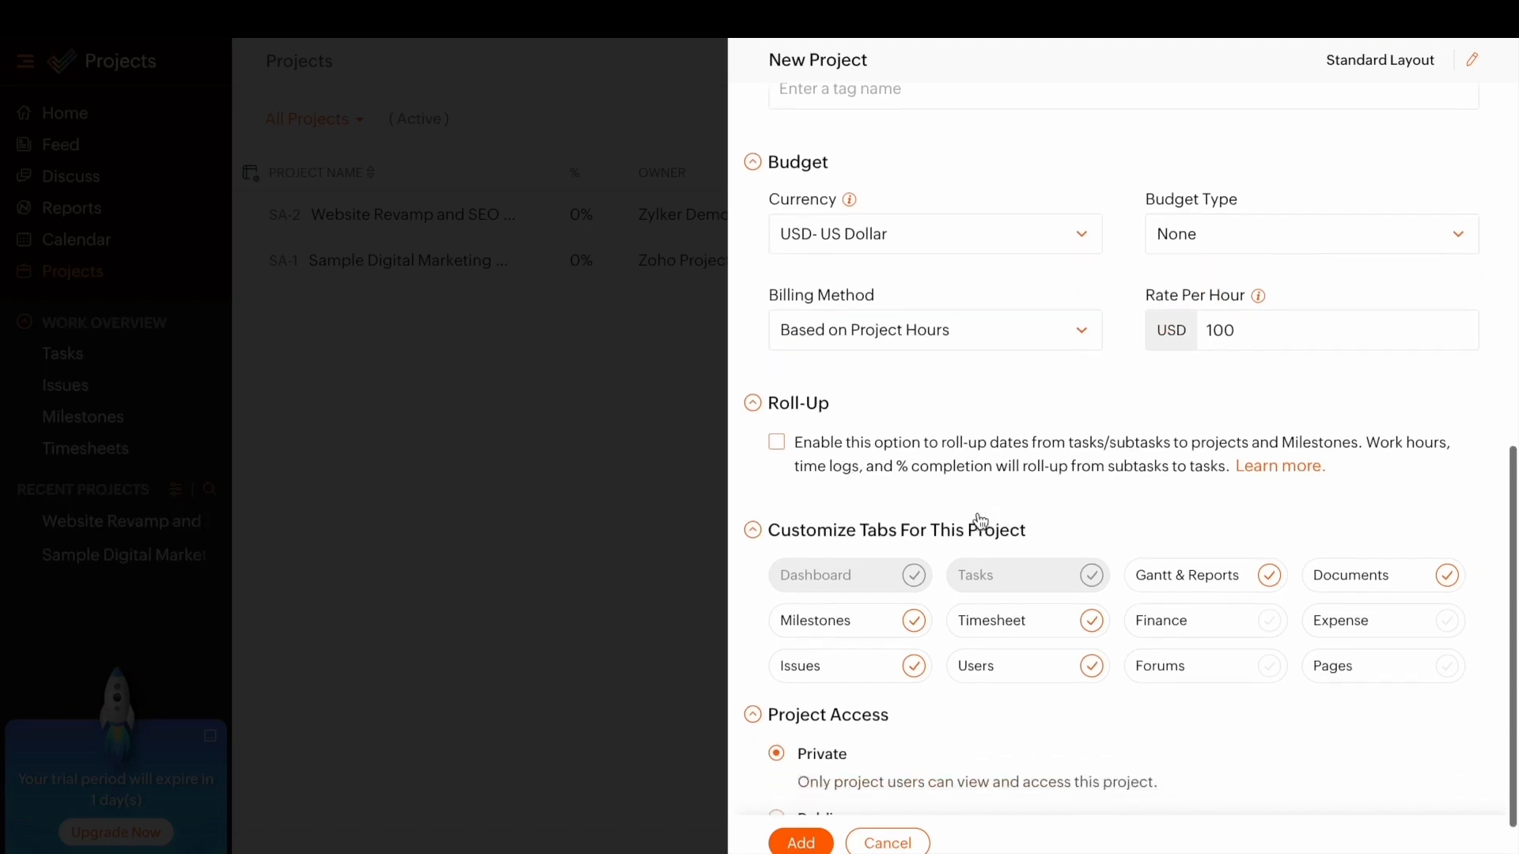
pyautogui.click(799, 842)
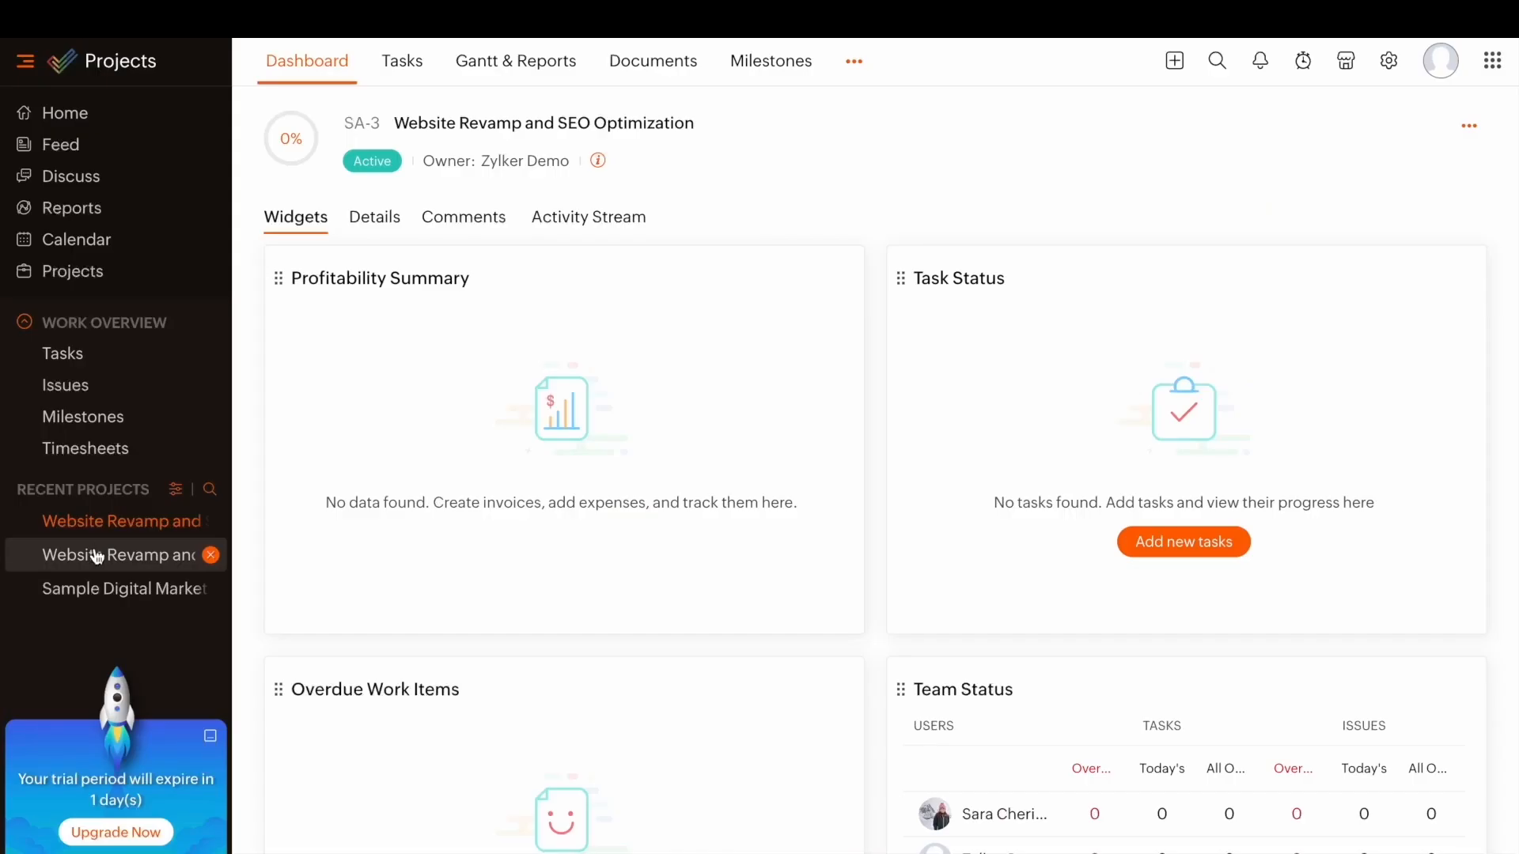
pyautogui.click(96, 556)
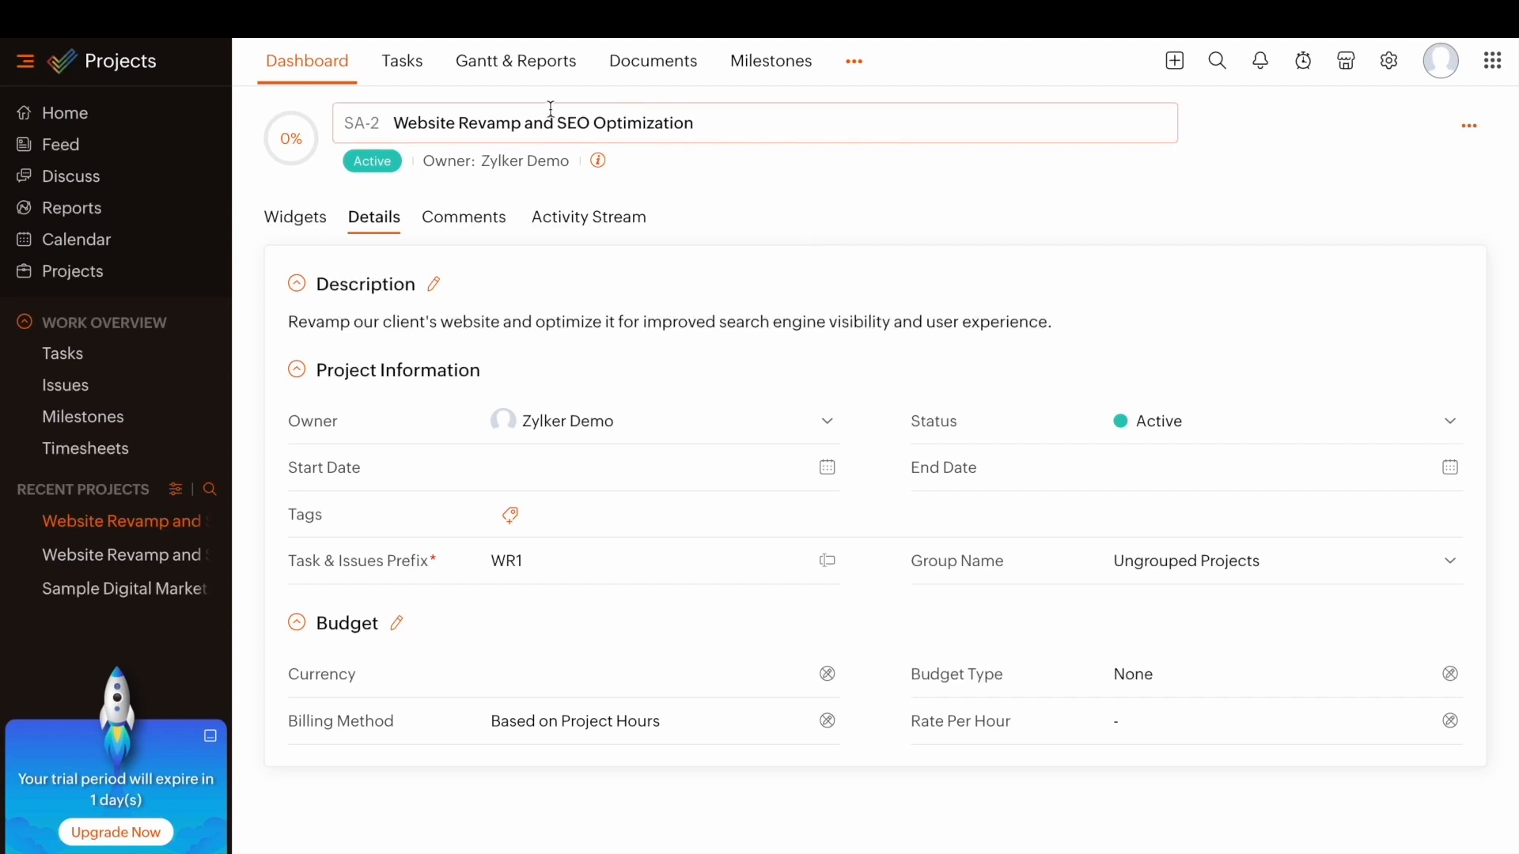
# - Show the project's Client Users list
pyautogui.click(853, 65)
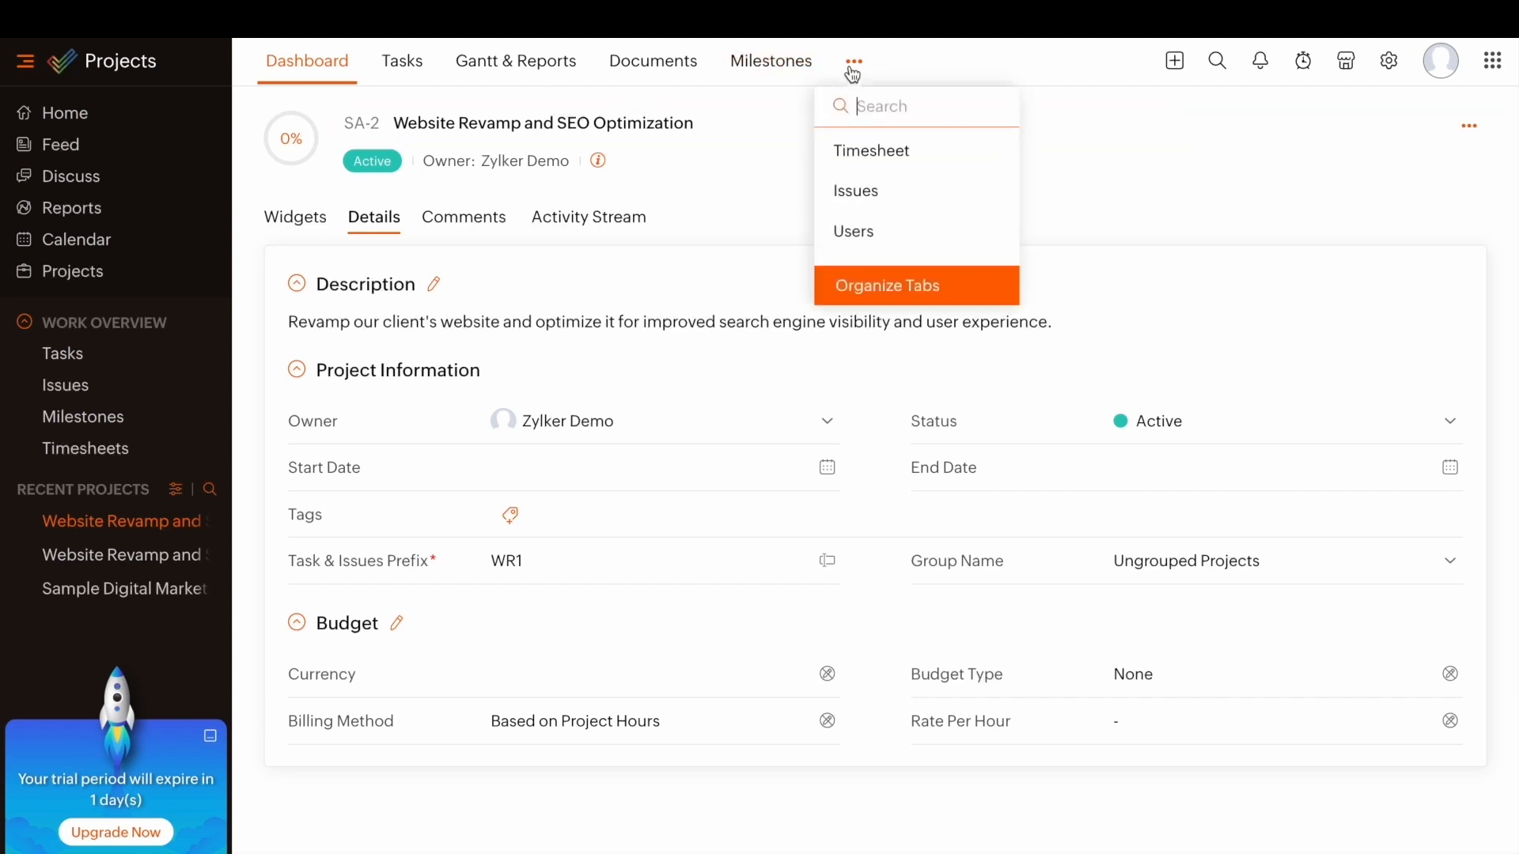
pyautogui.click(870, 231)
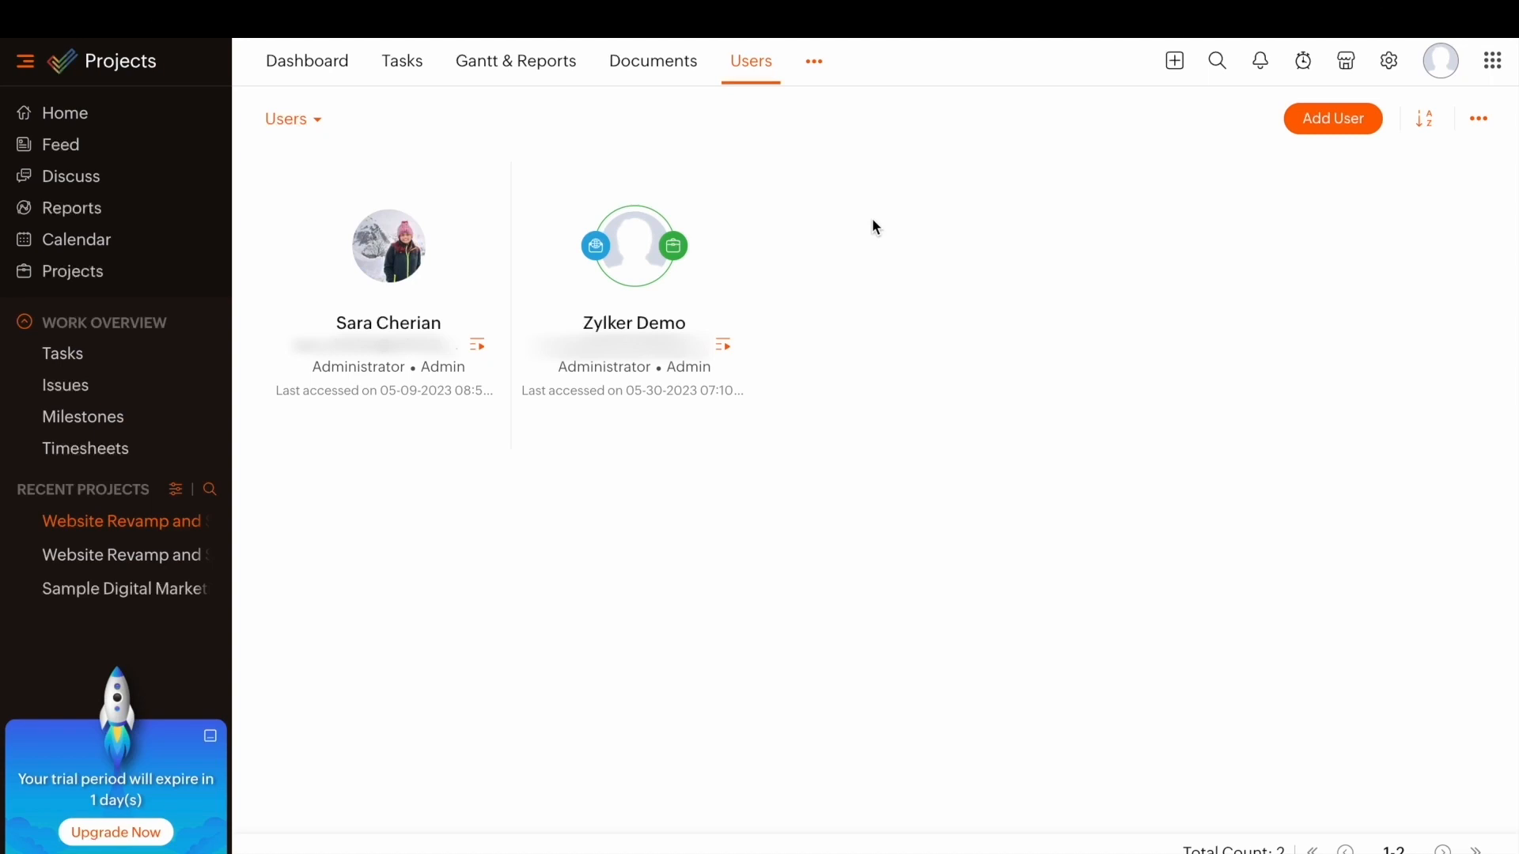
pyautogui.click(307, 120)
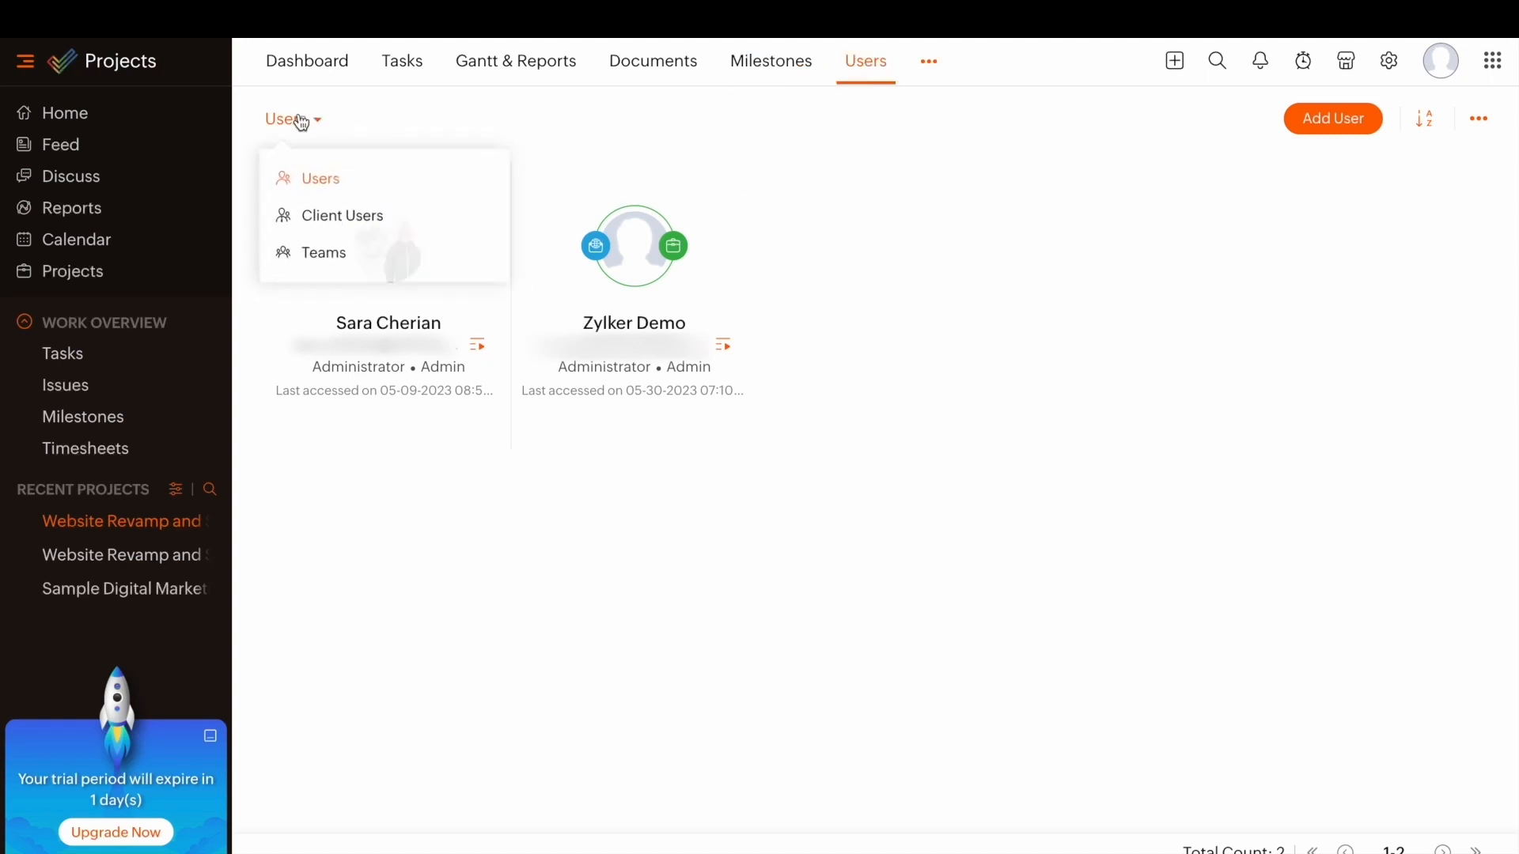
pyautogui.click(325, 201)
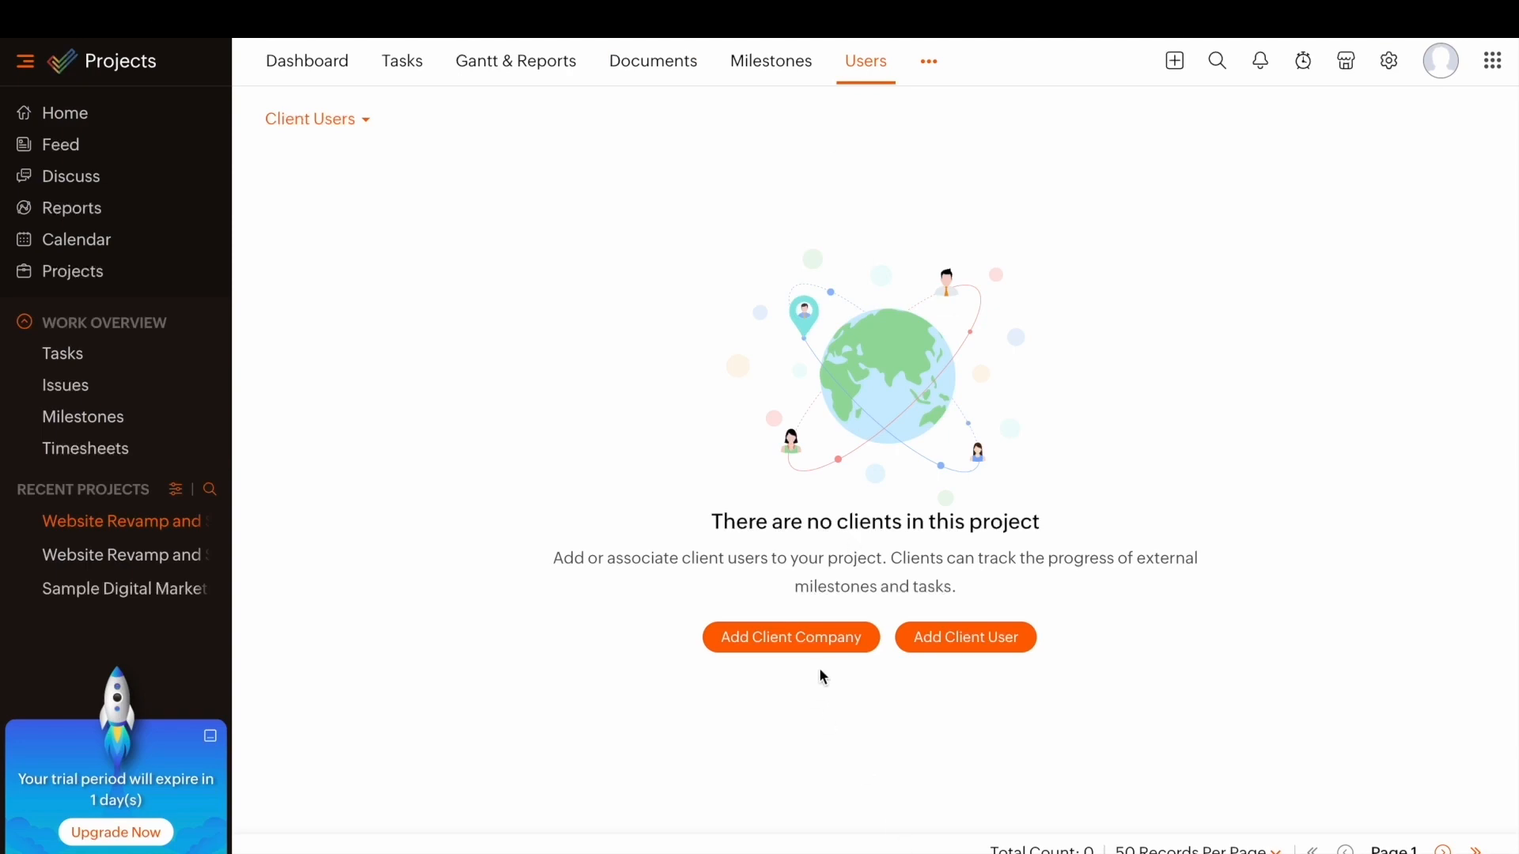
# - Add a client user by e-mail under a newly created client company
pyautogui.click(944, 641)
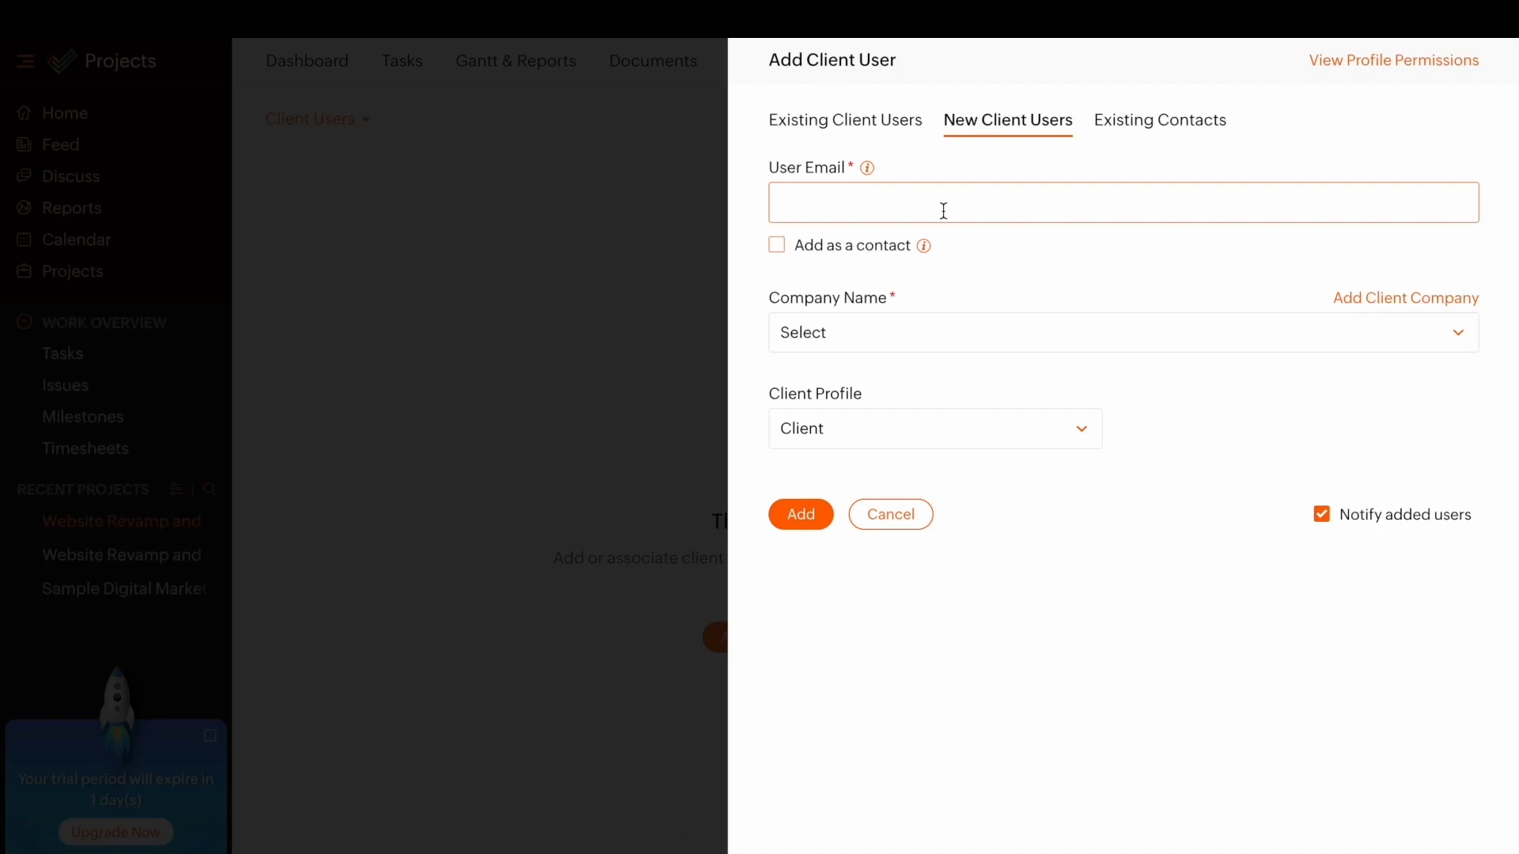
pyautogui.click(1059, 135)
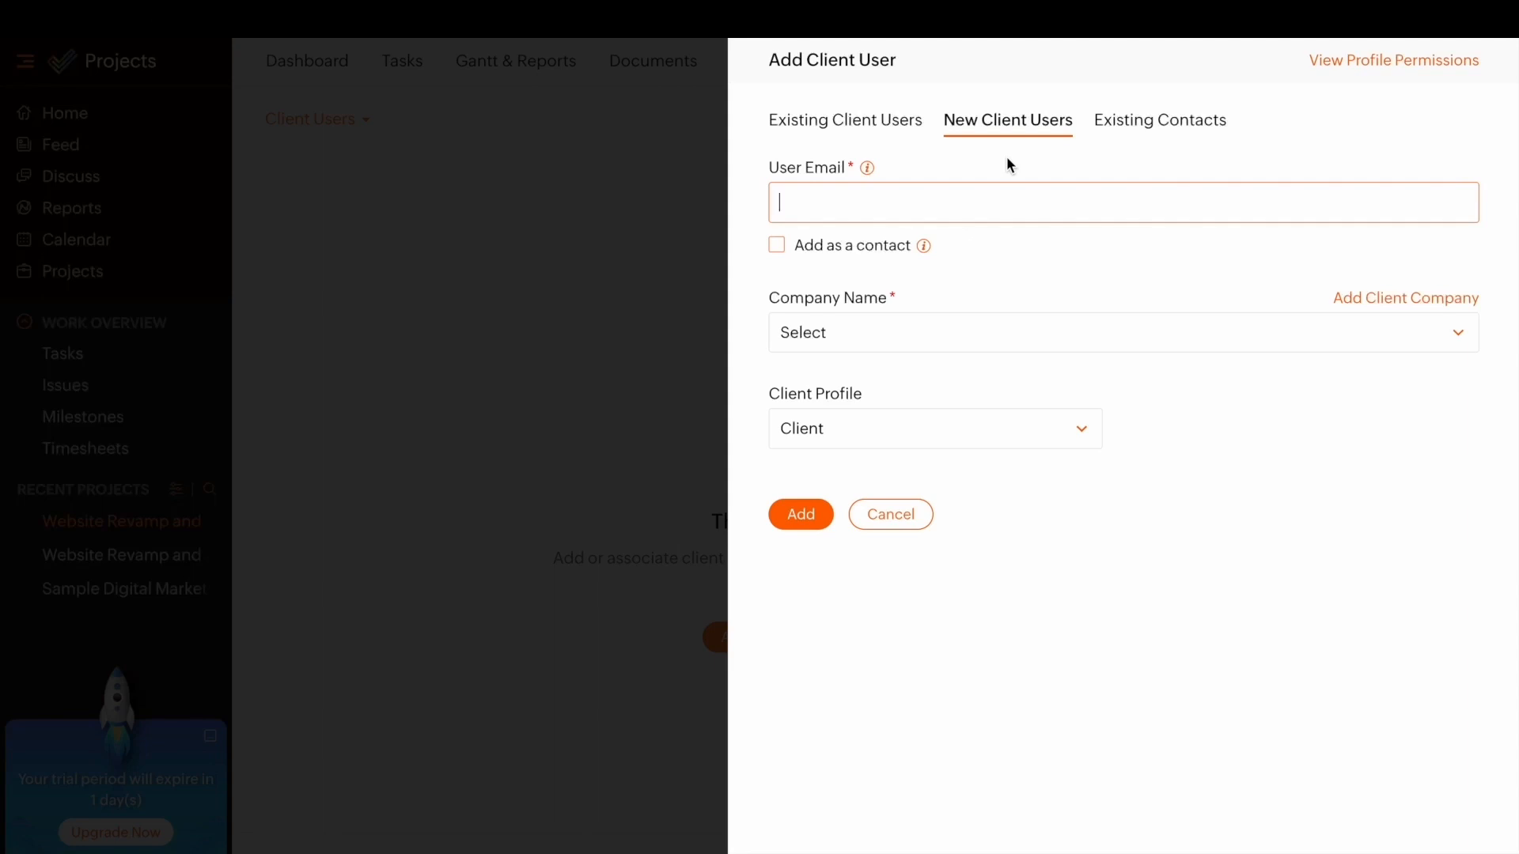
pyautogui.write('john@zylker.com')
pyautogui.click(1352, 299)
pyautogui.click(989, 335)
pyautogui.write('John Doe')
pyautogui.click(799, 537)
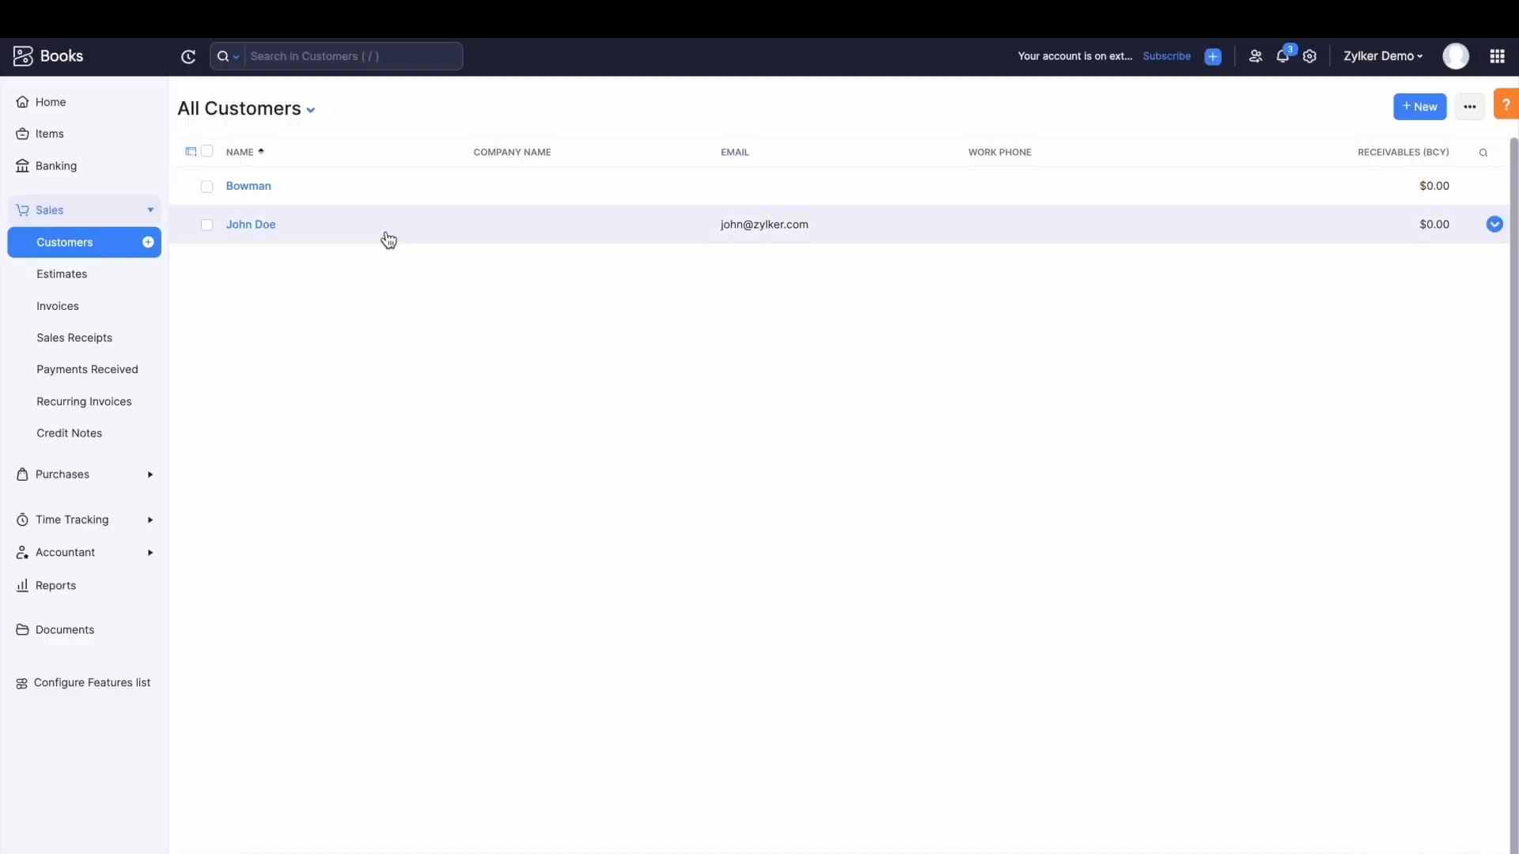
# - Inspect the synced customer in Books, then open the Time Tracking Projects list
pyautogui.click(388, 238)
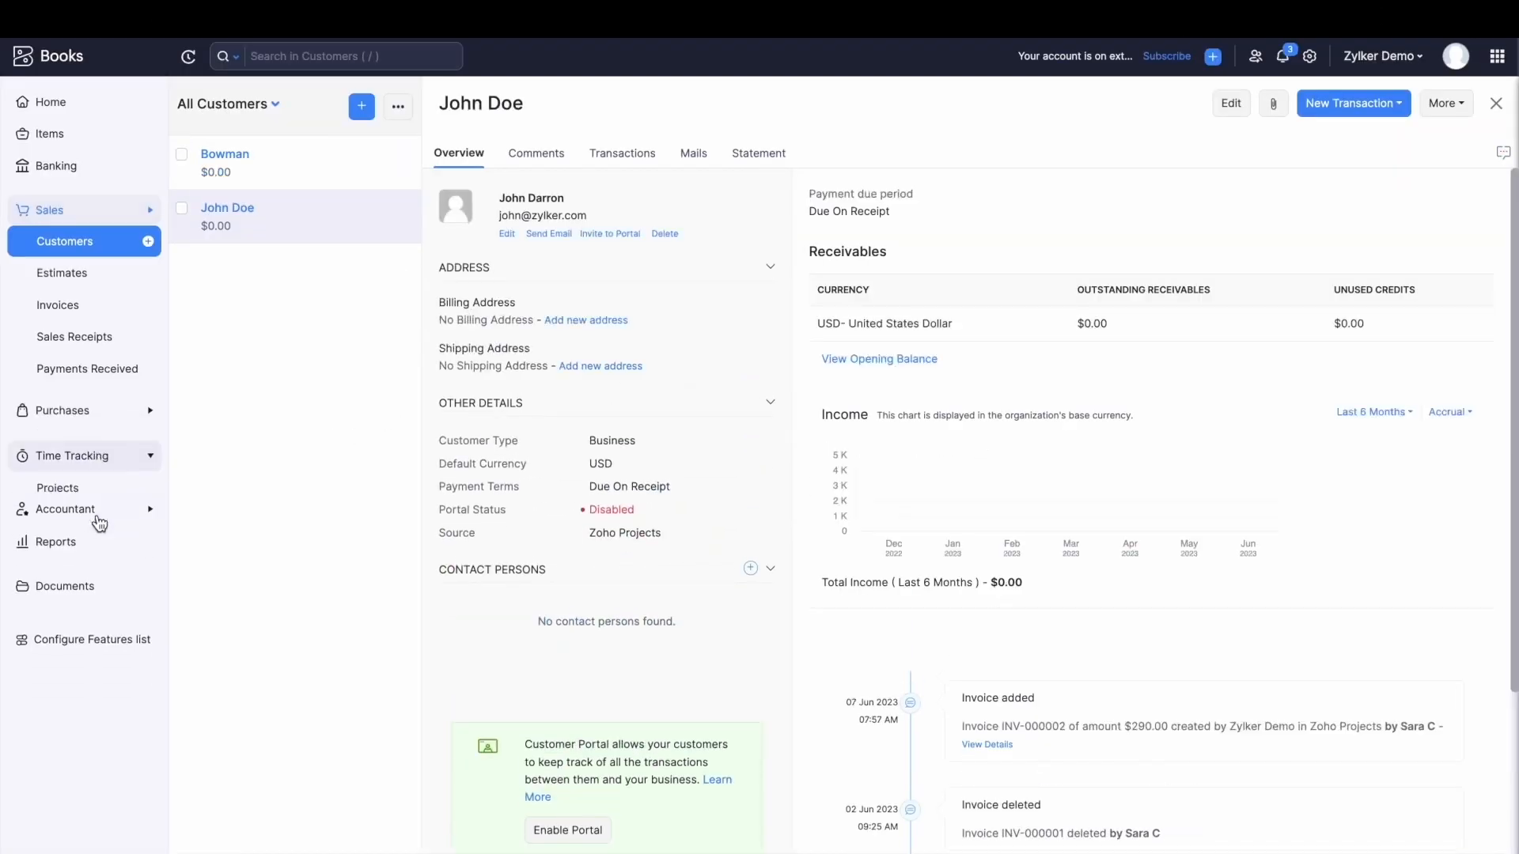
pyautogui.click(95, 519)
pyautogui.click(72, 326)
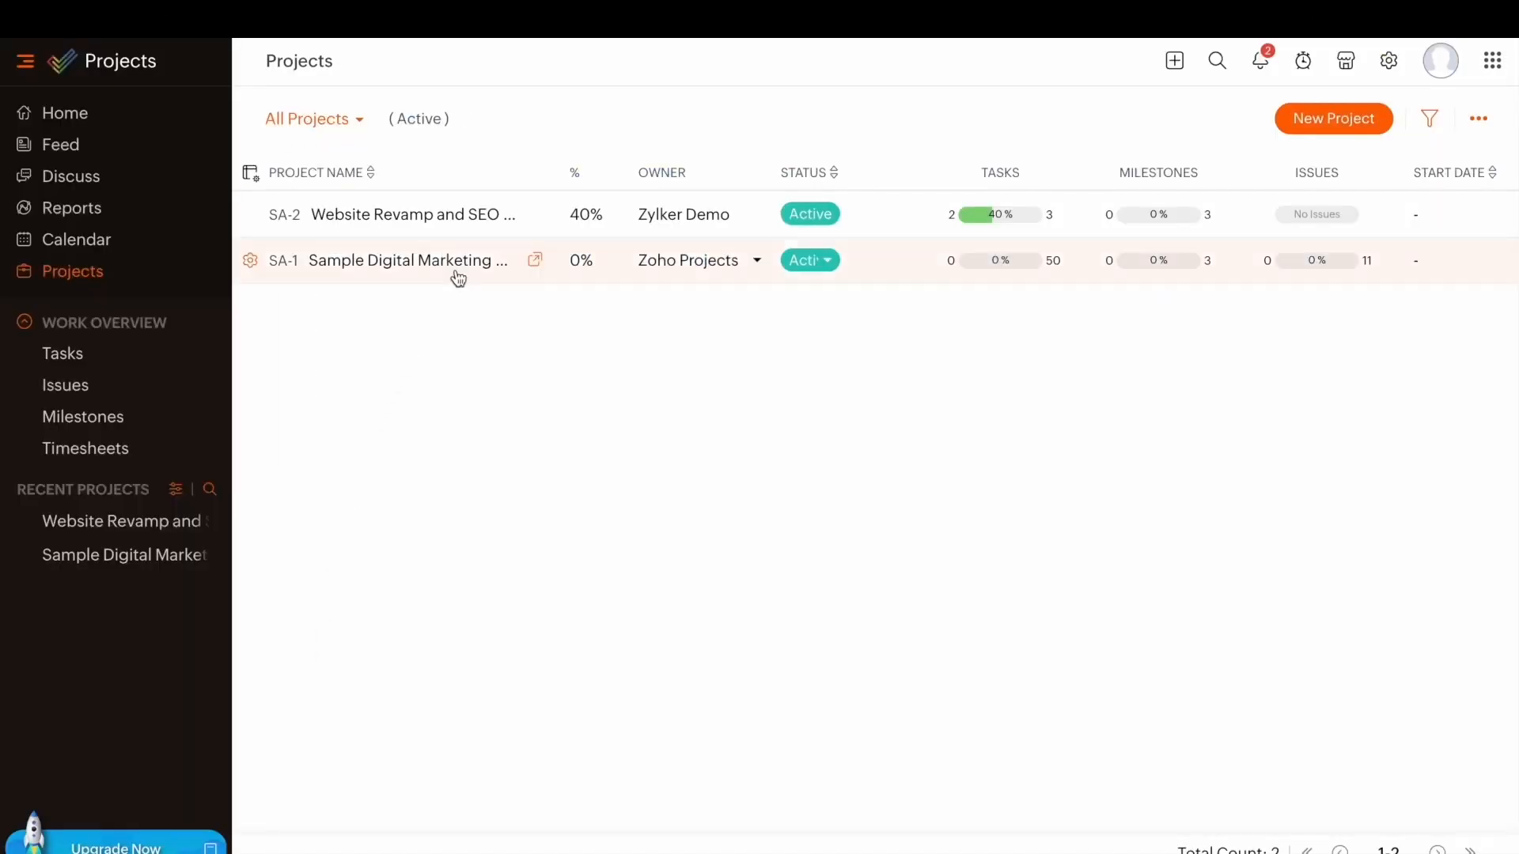
# - Open the Website Revamp project's Tasks tab and start a new task
pyautogui.click(435, 229)
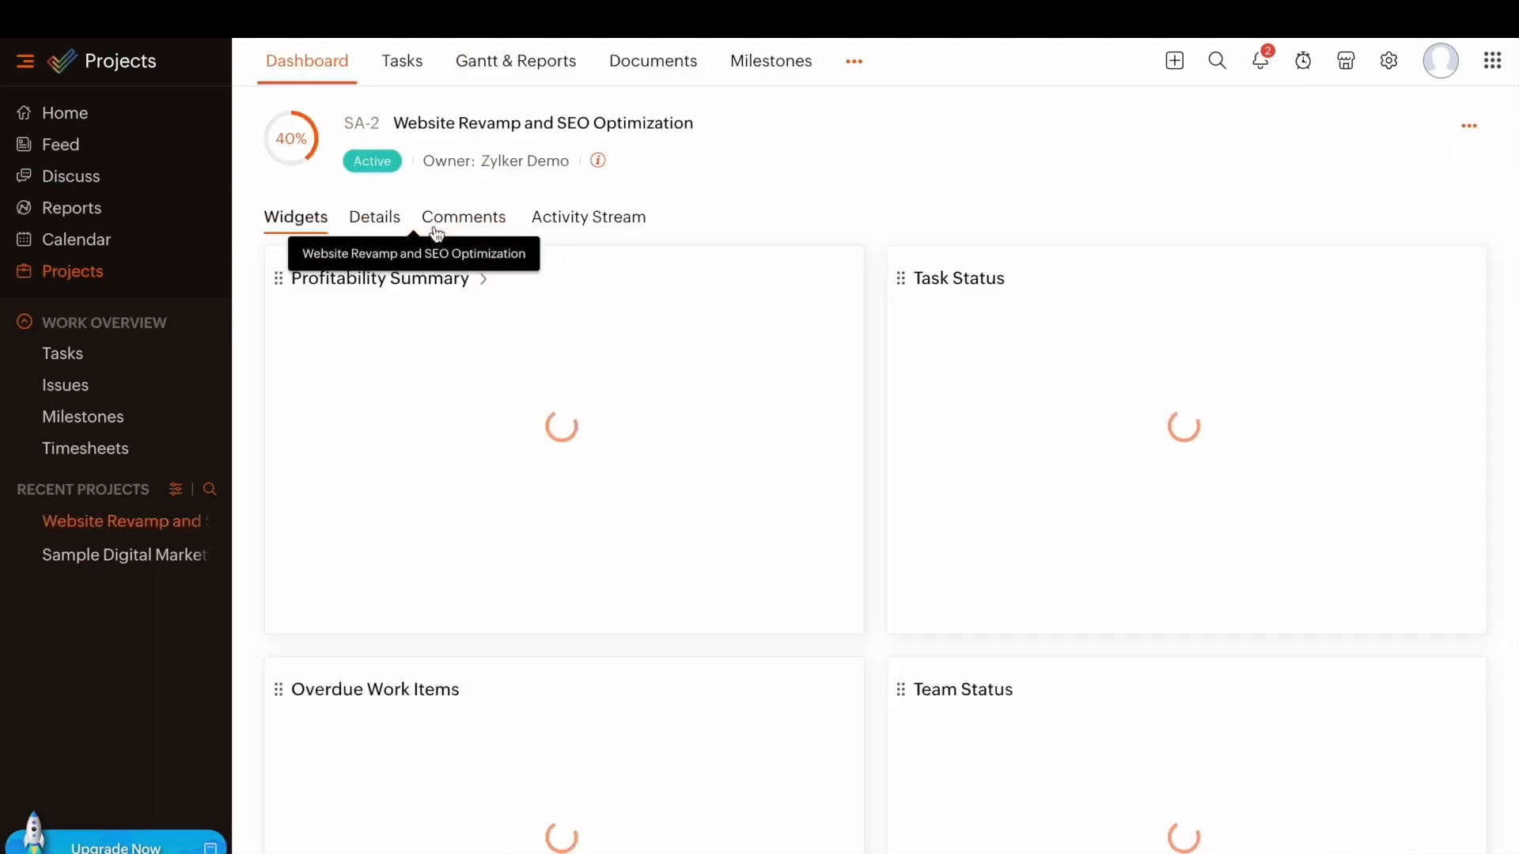
pyautogui.click(402, 78)
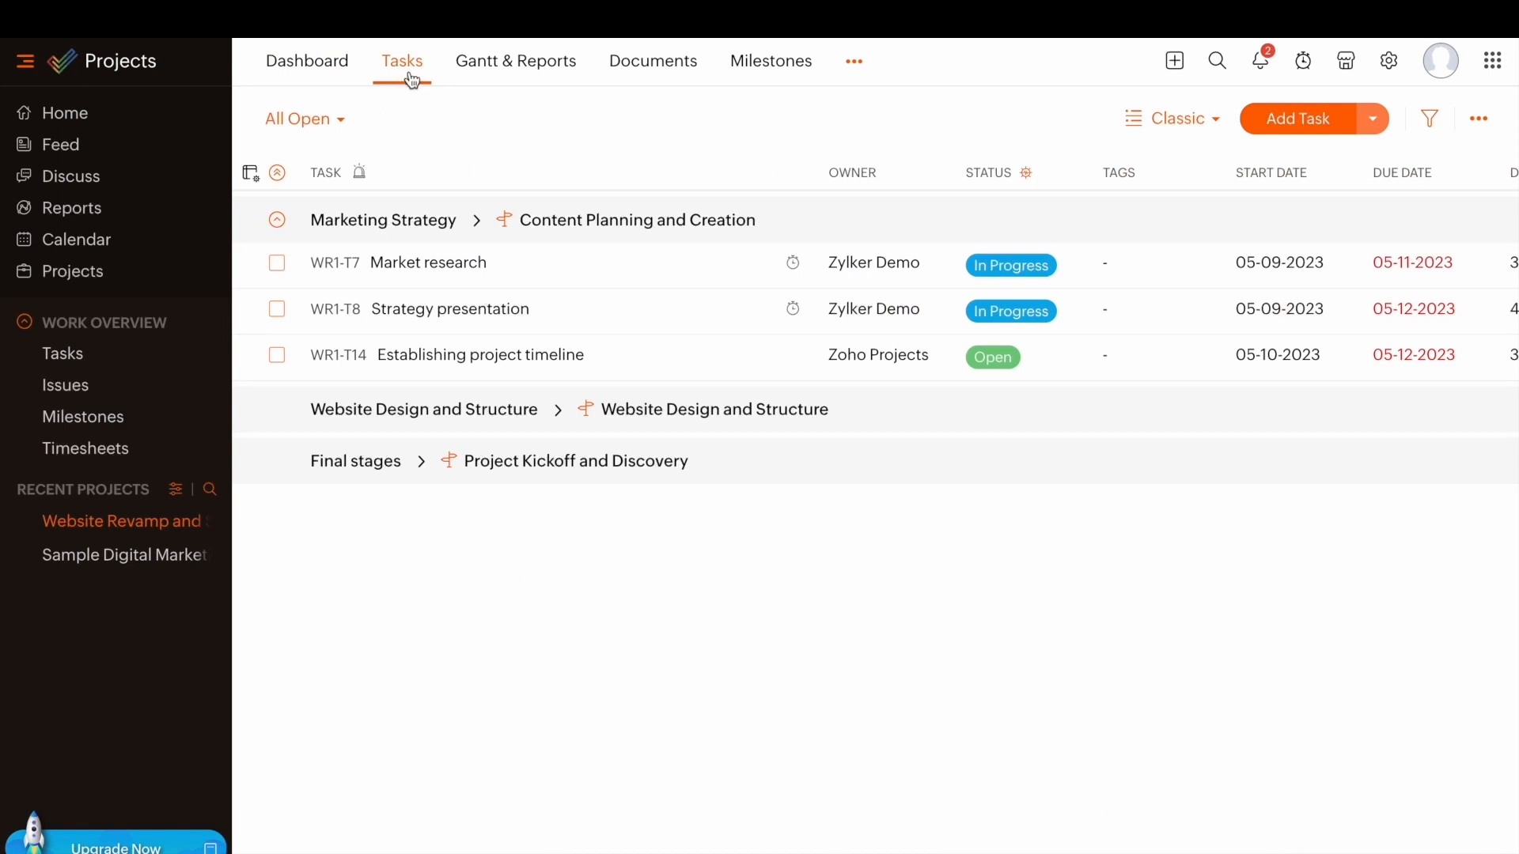
pyautogui.click(1279, 122)
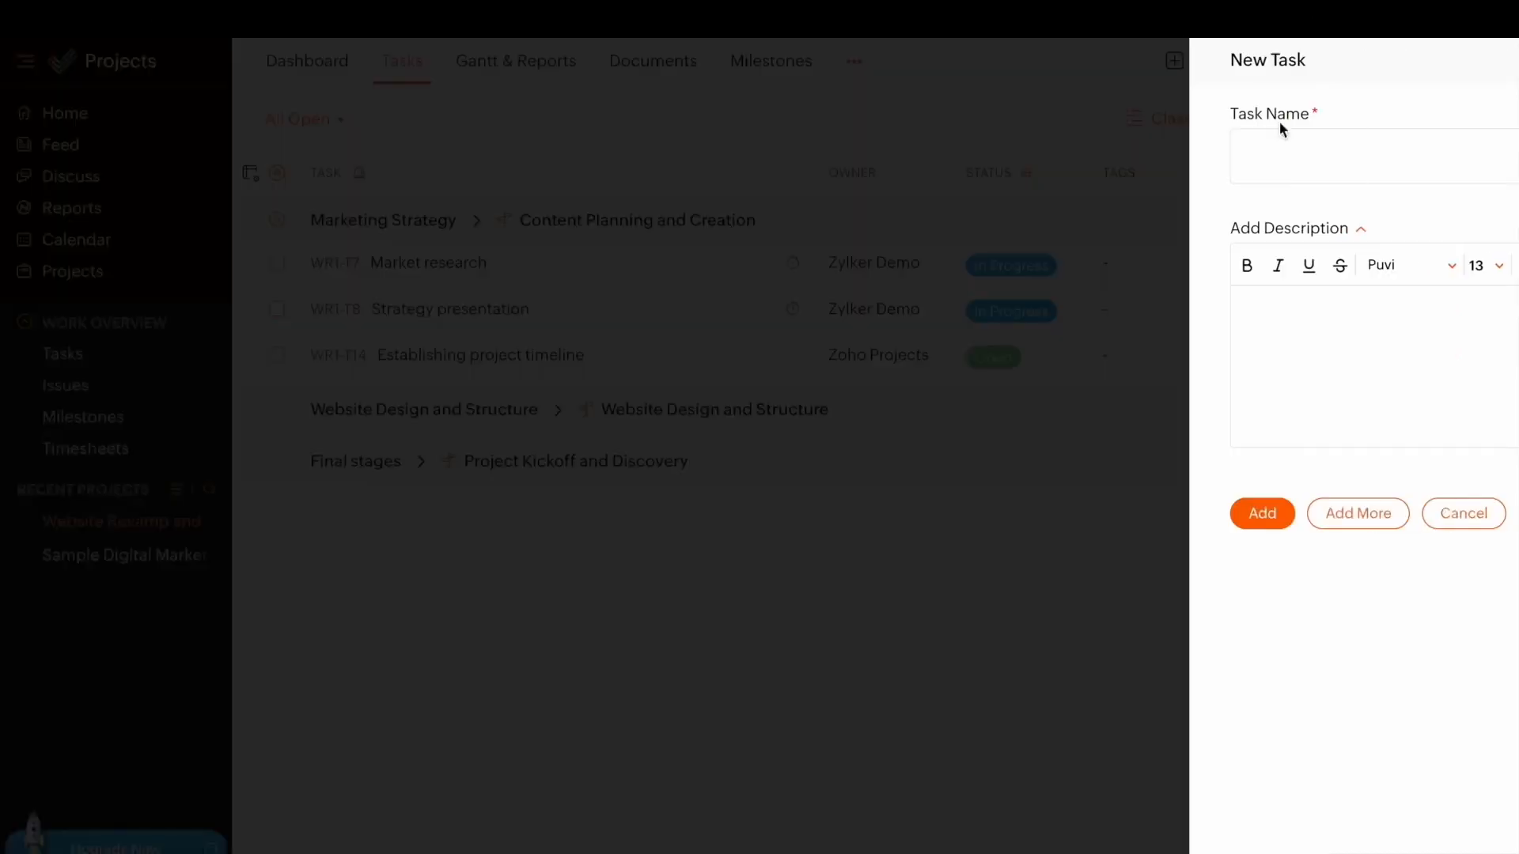
# - Look over the new task's billing type options, then discard the task
pyautogui.scroll(-1, 877, 546)
pyautogui.scroll(1, 877, 545)
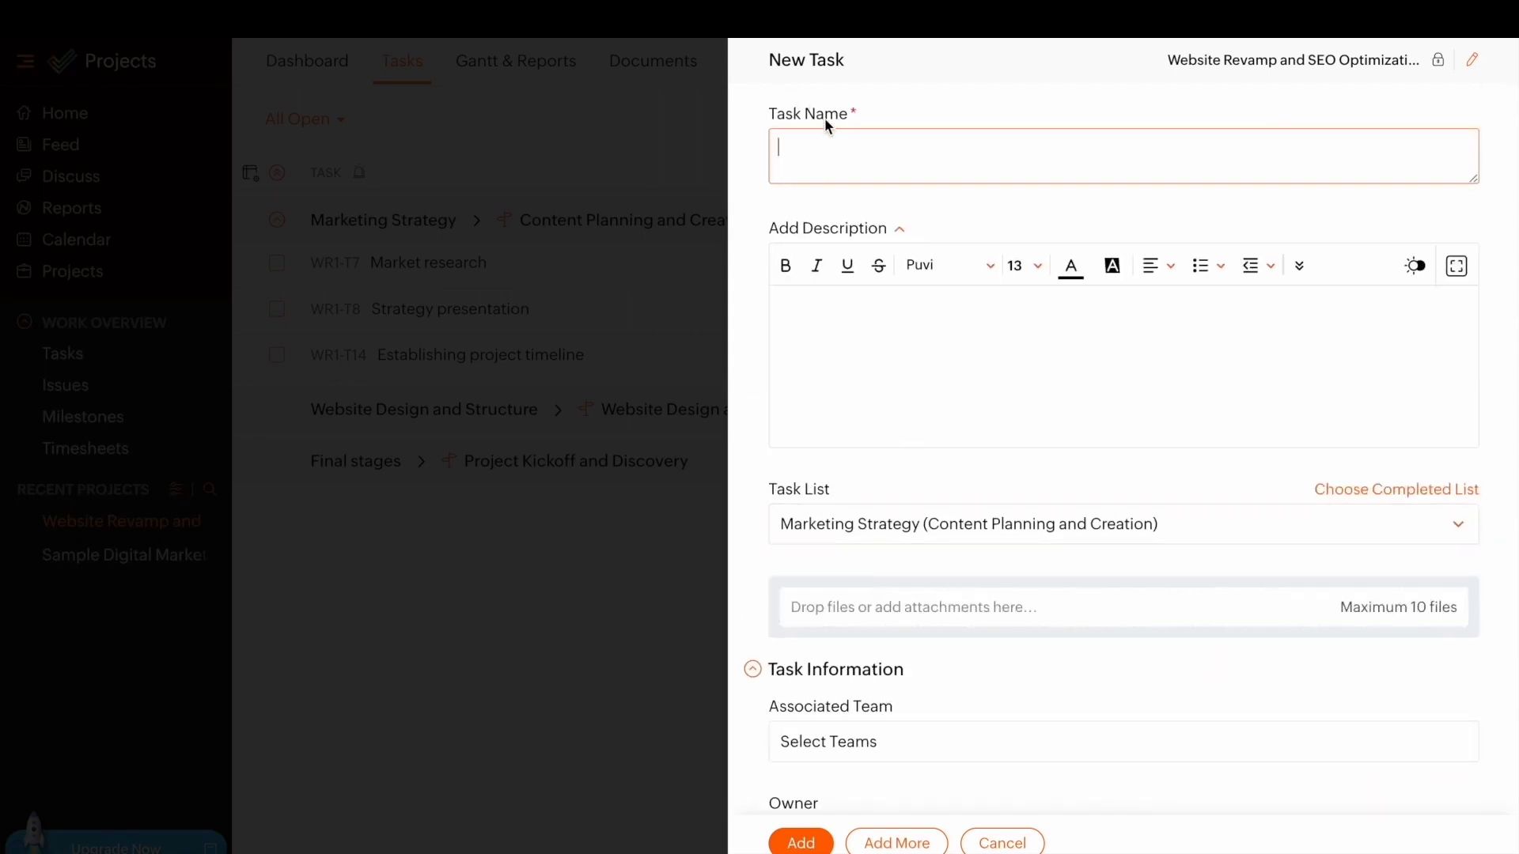
pyautogui.scroll(-5, 776, 413)
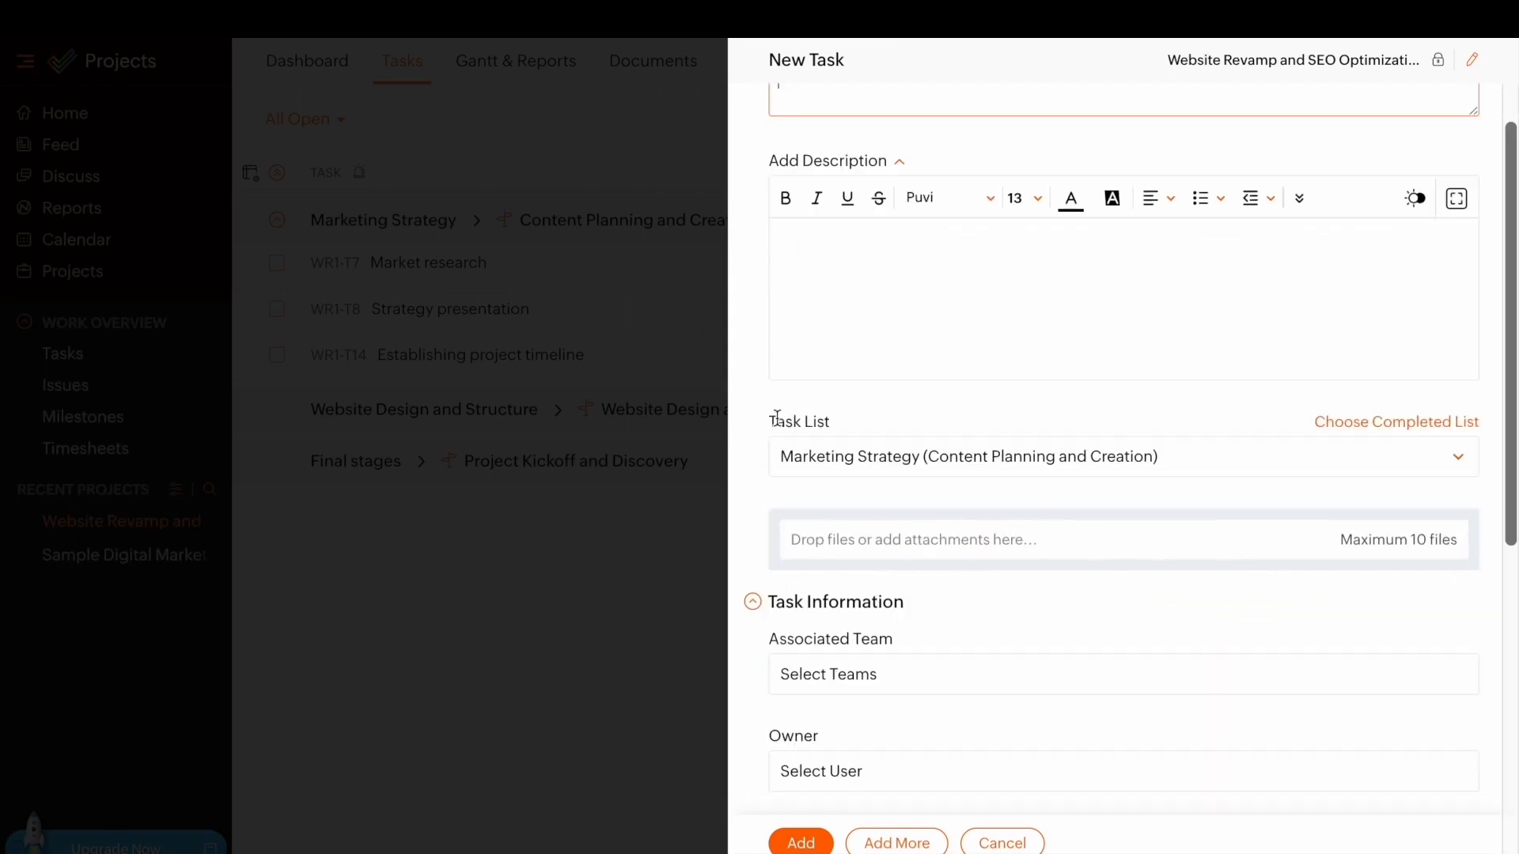
pyautogui.scroll(-2, 777, 424)
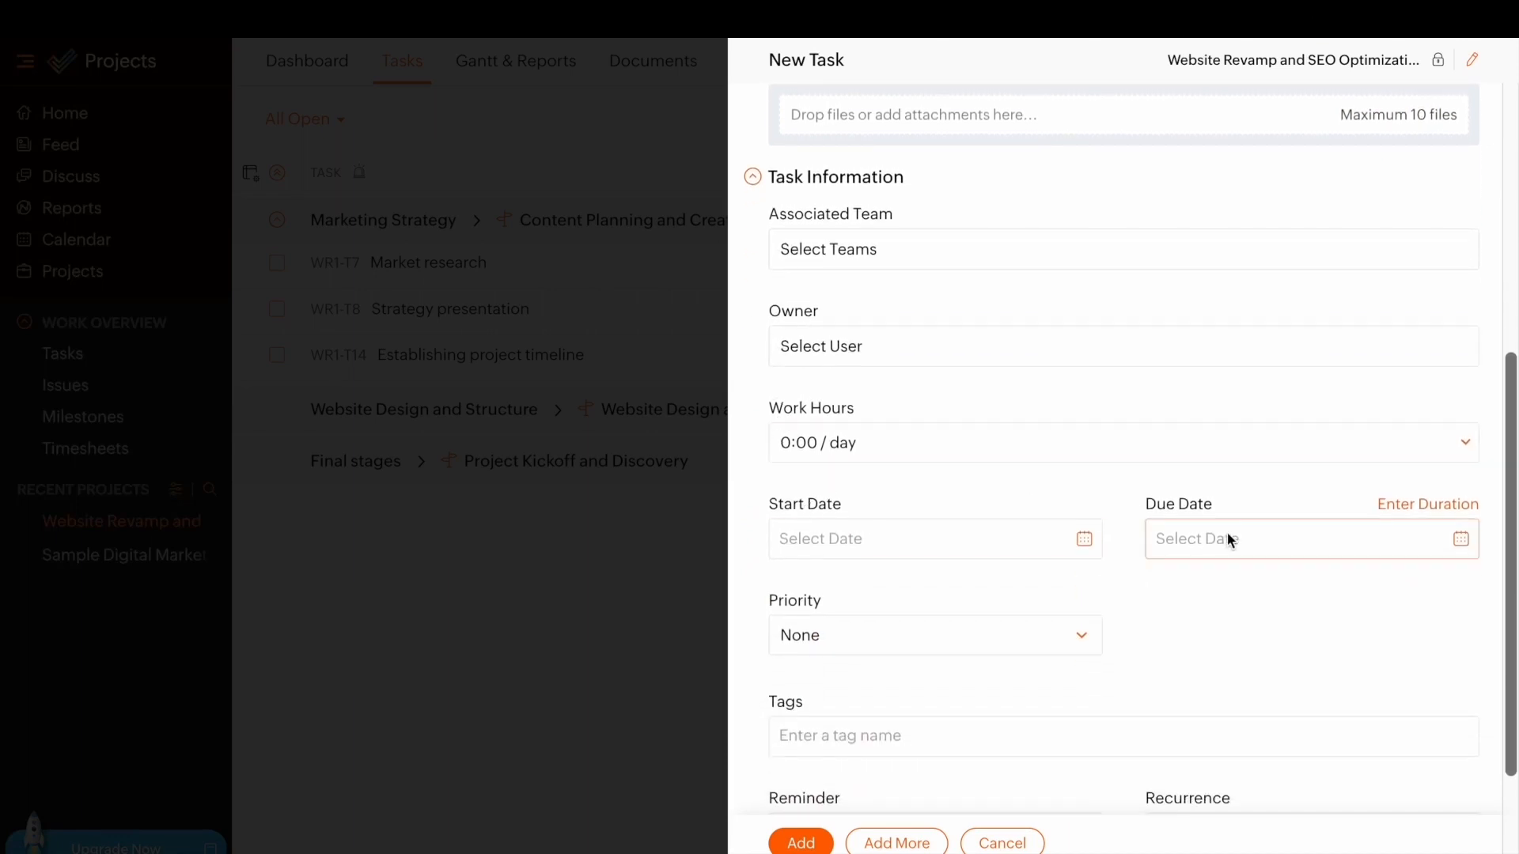
pyautogui.scroll(-3, 978, 679)
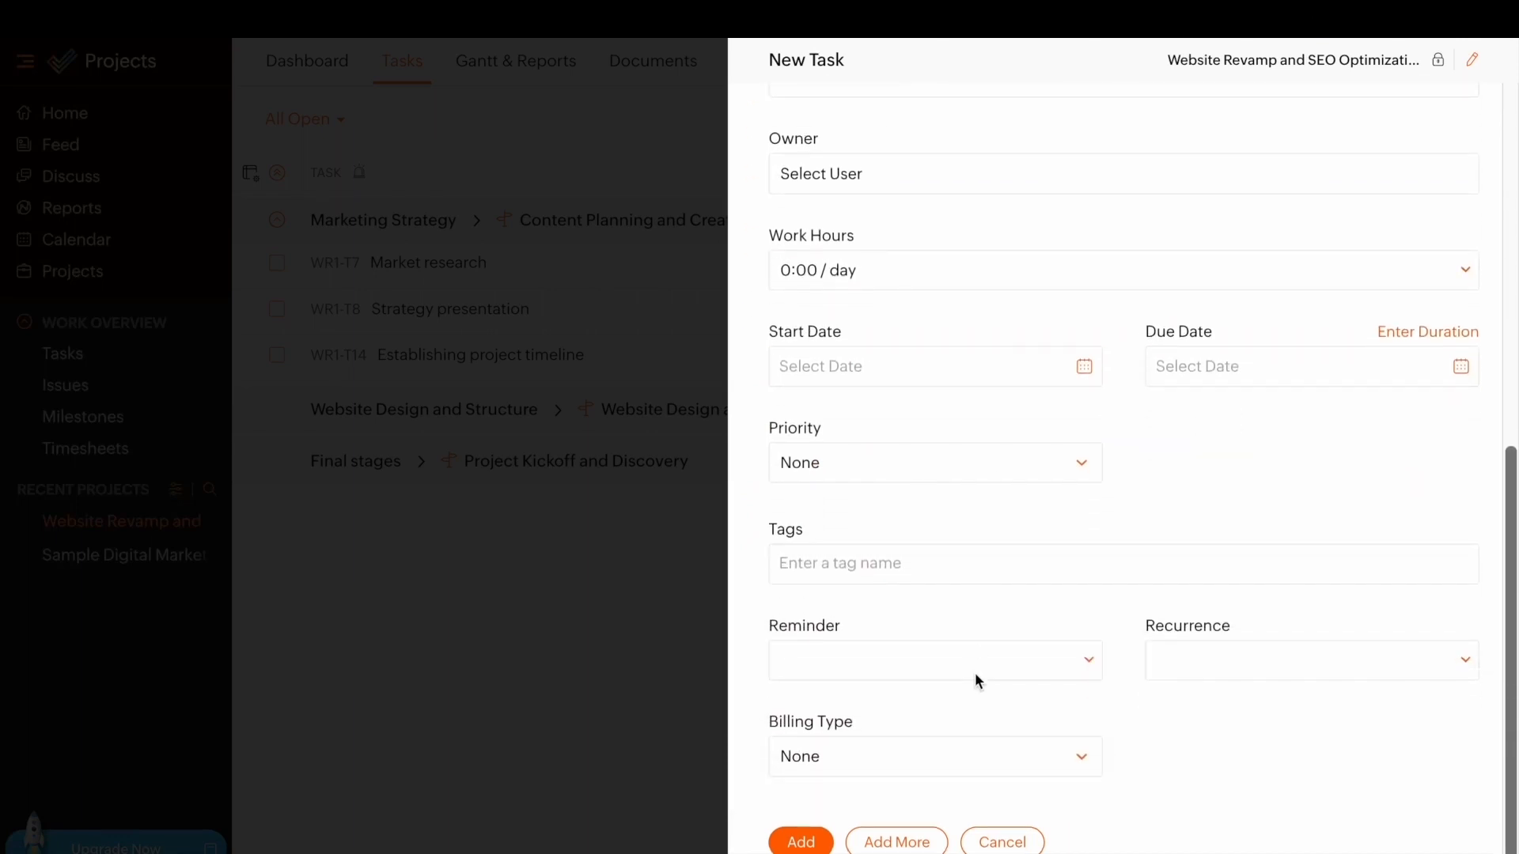
pyautogui.click(879, 771)
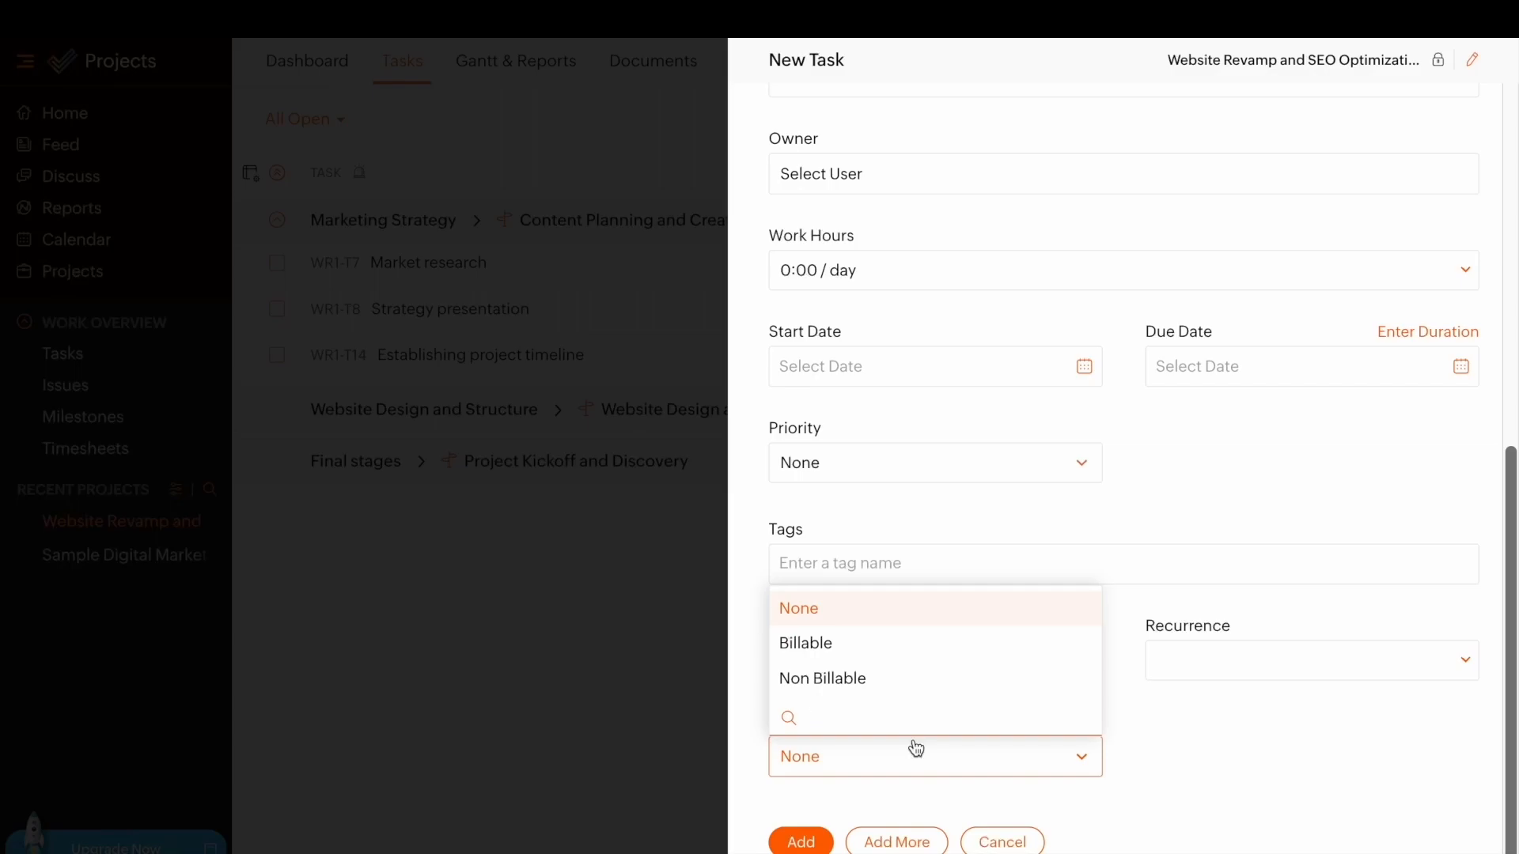
pyautogui.click(1014, 841)
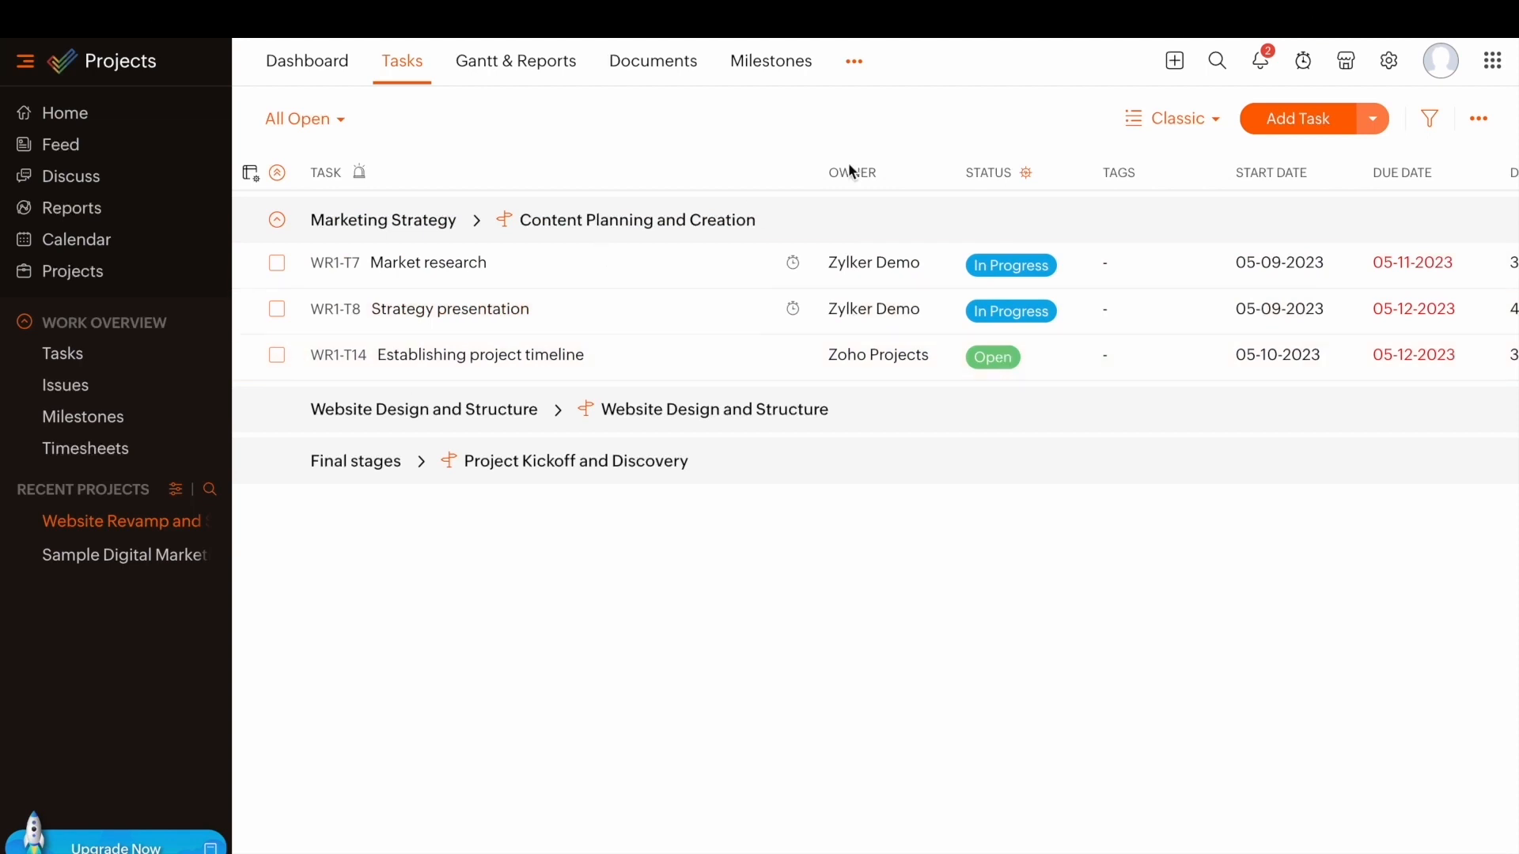
# - Add a 2-hour time log for WR1-T7 Market research dated 06-07-2023 in the project timesheet
pyautogui.click(852, 64)
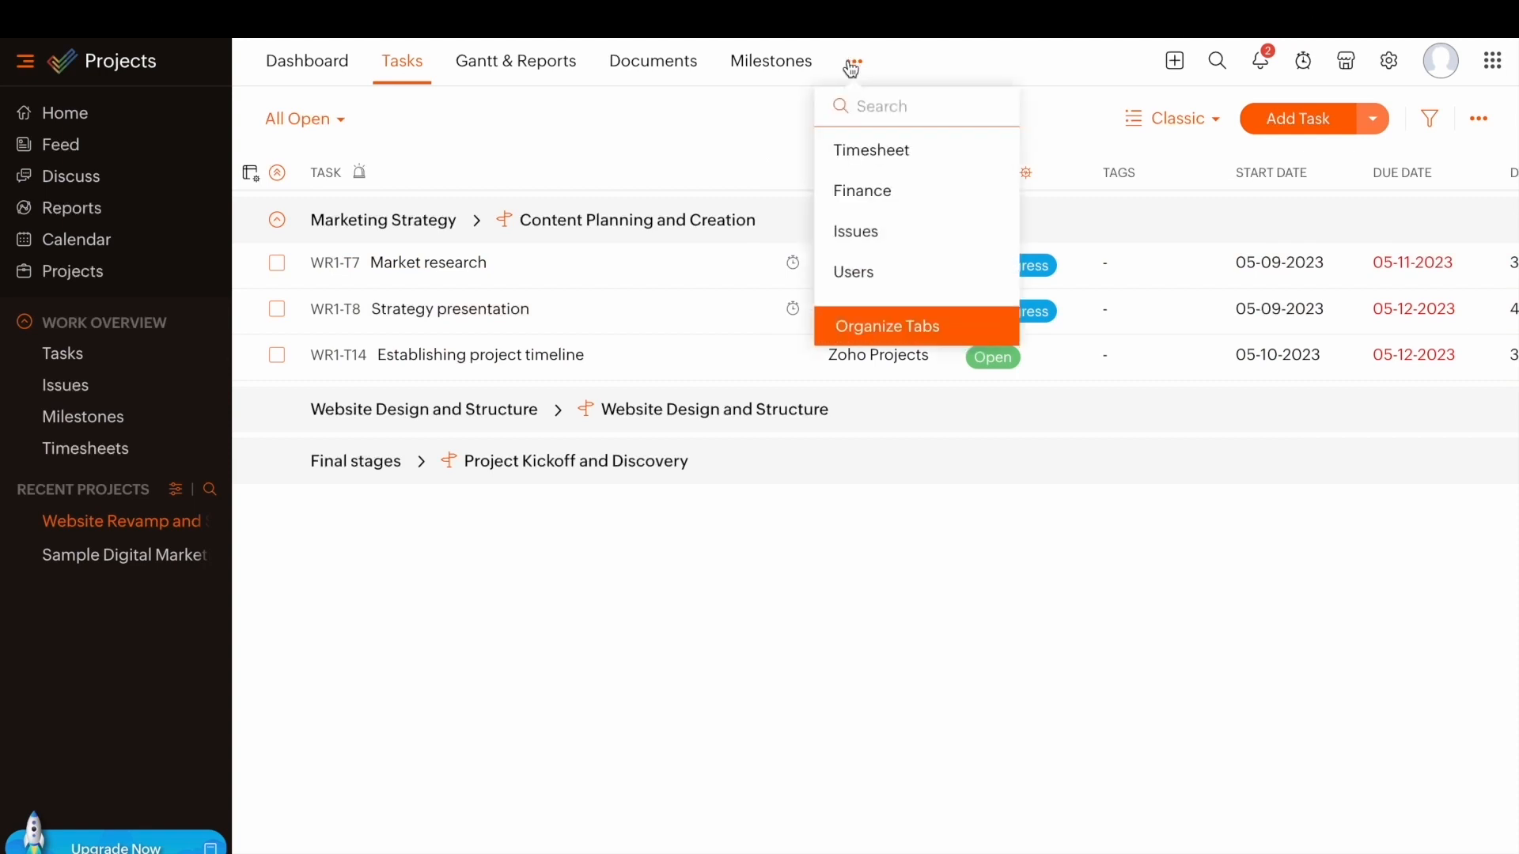
pyautogui.click(866, 160)
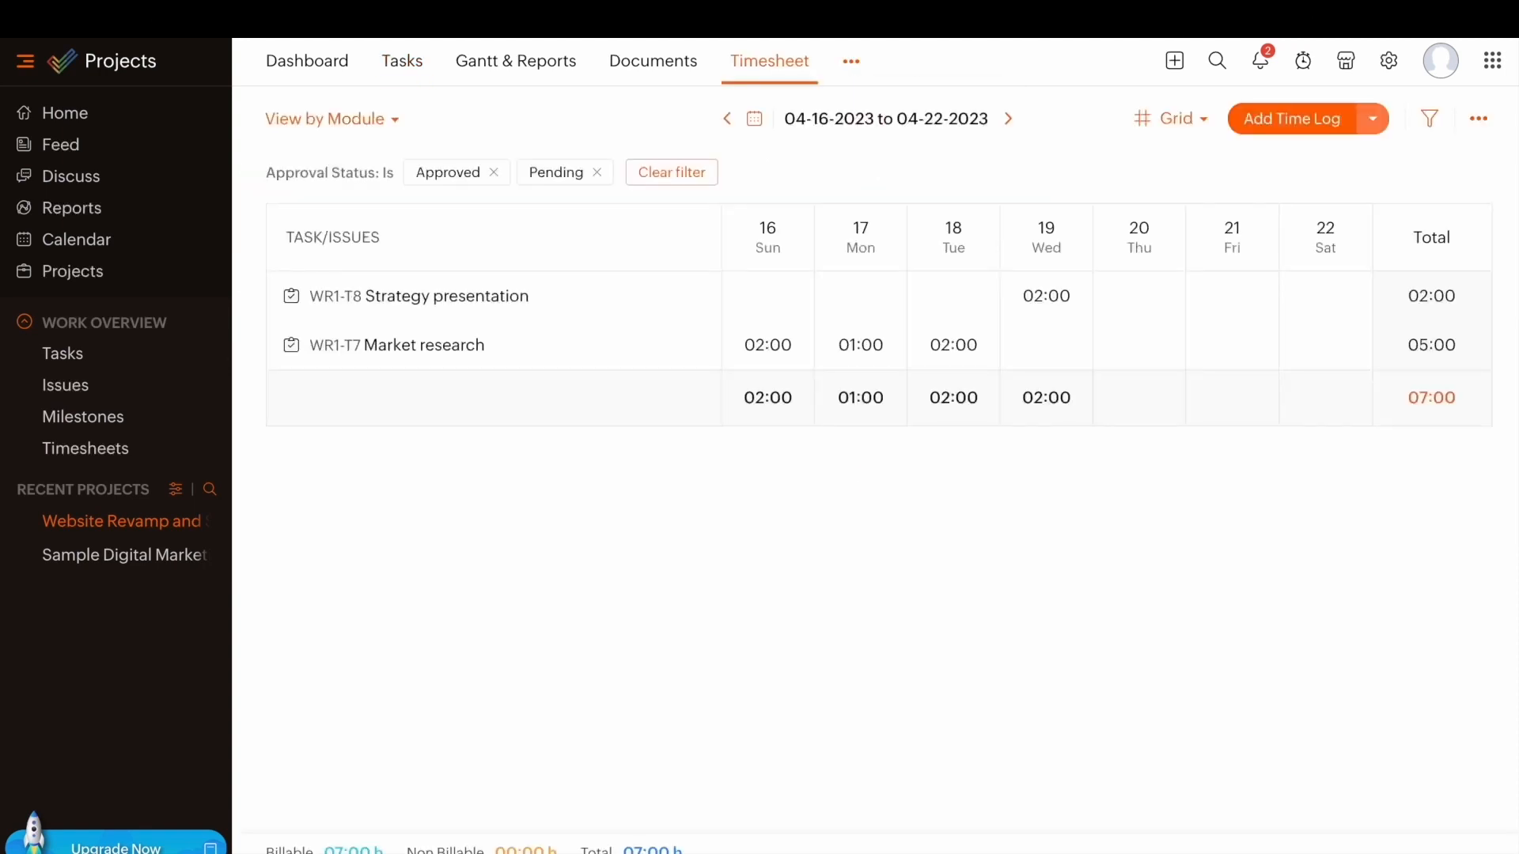
pyautogui.click(1286, 118)
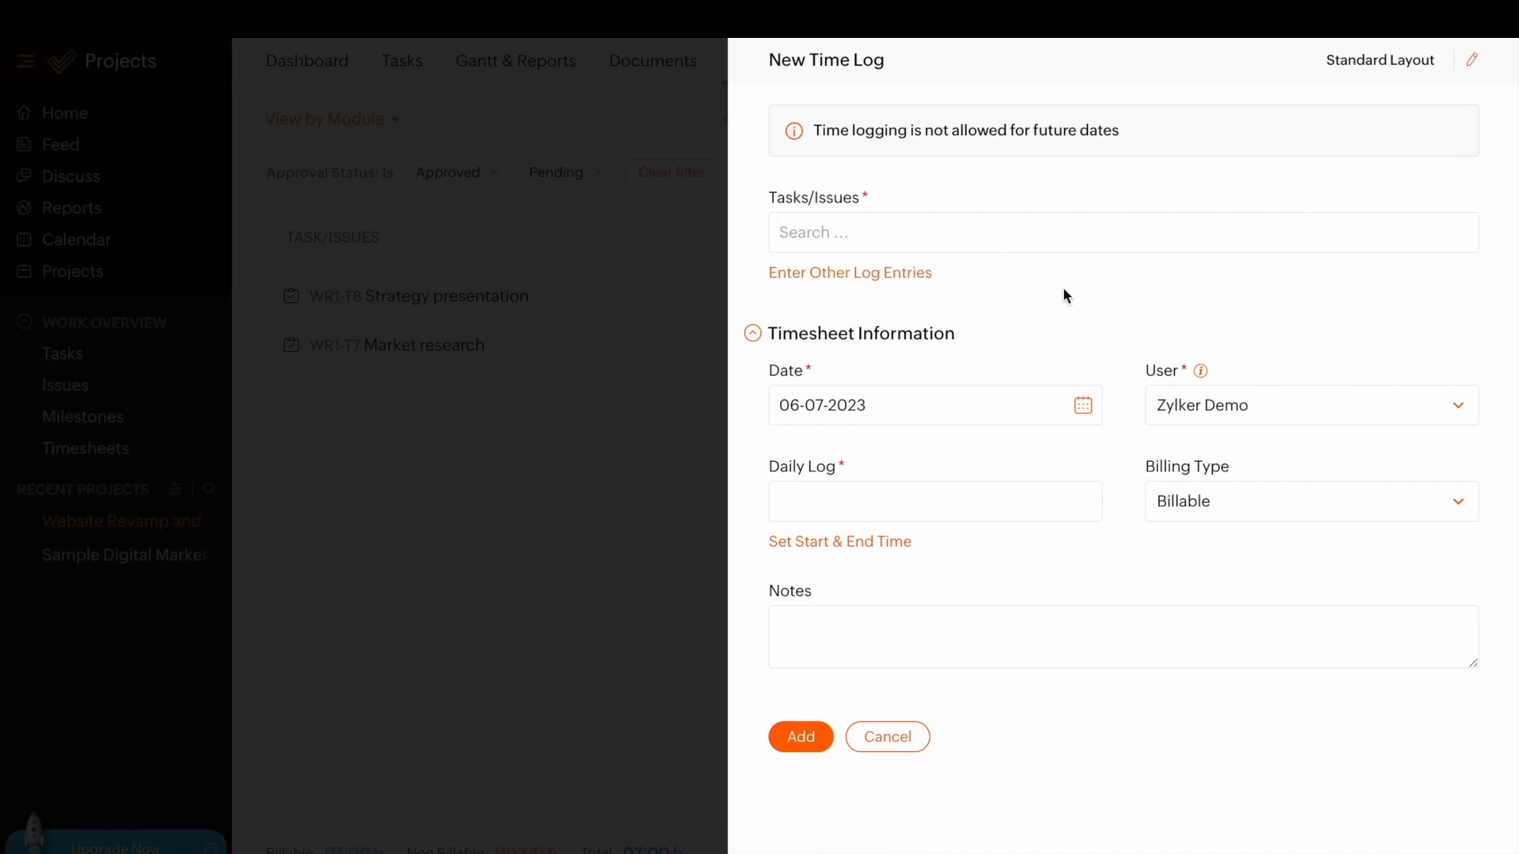
pyautogui.click(970, 234)
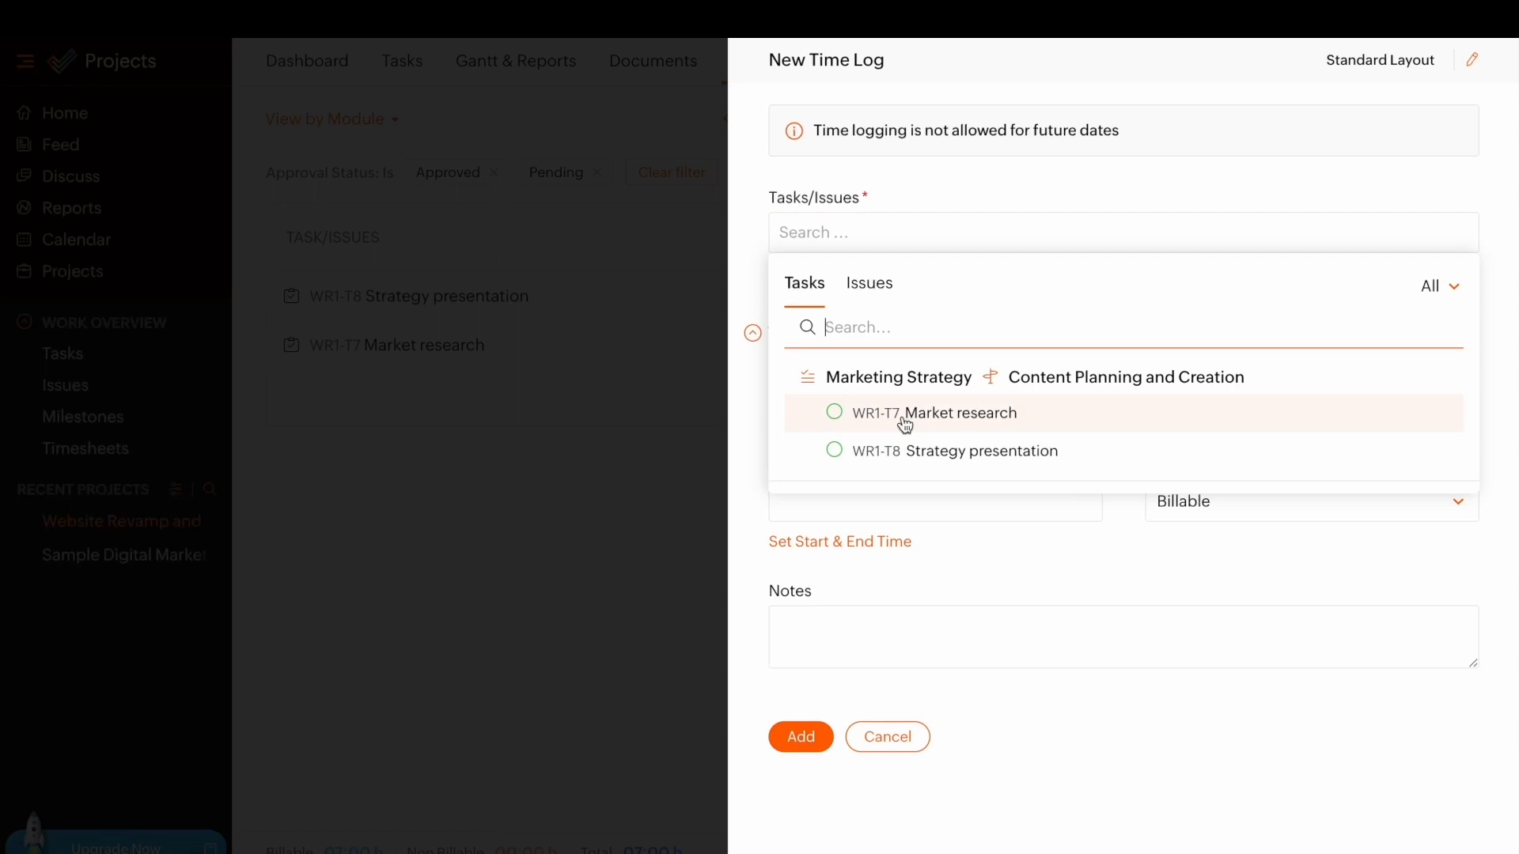
pyautogui.click(905, 426)
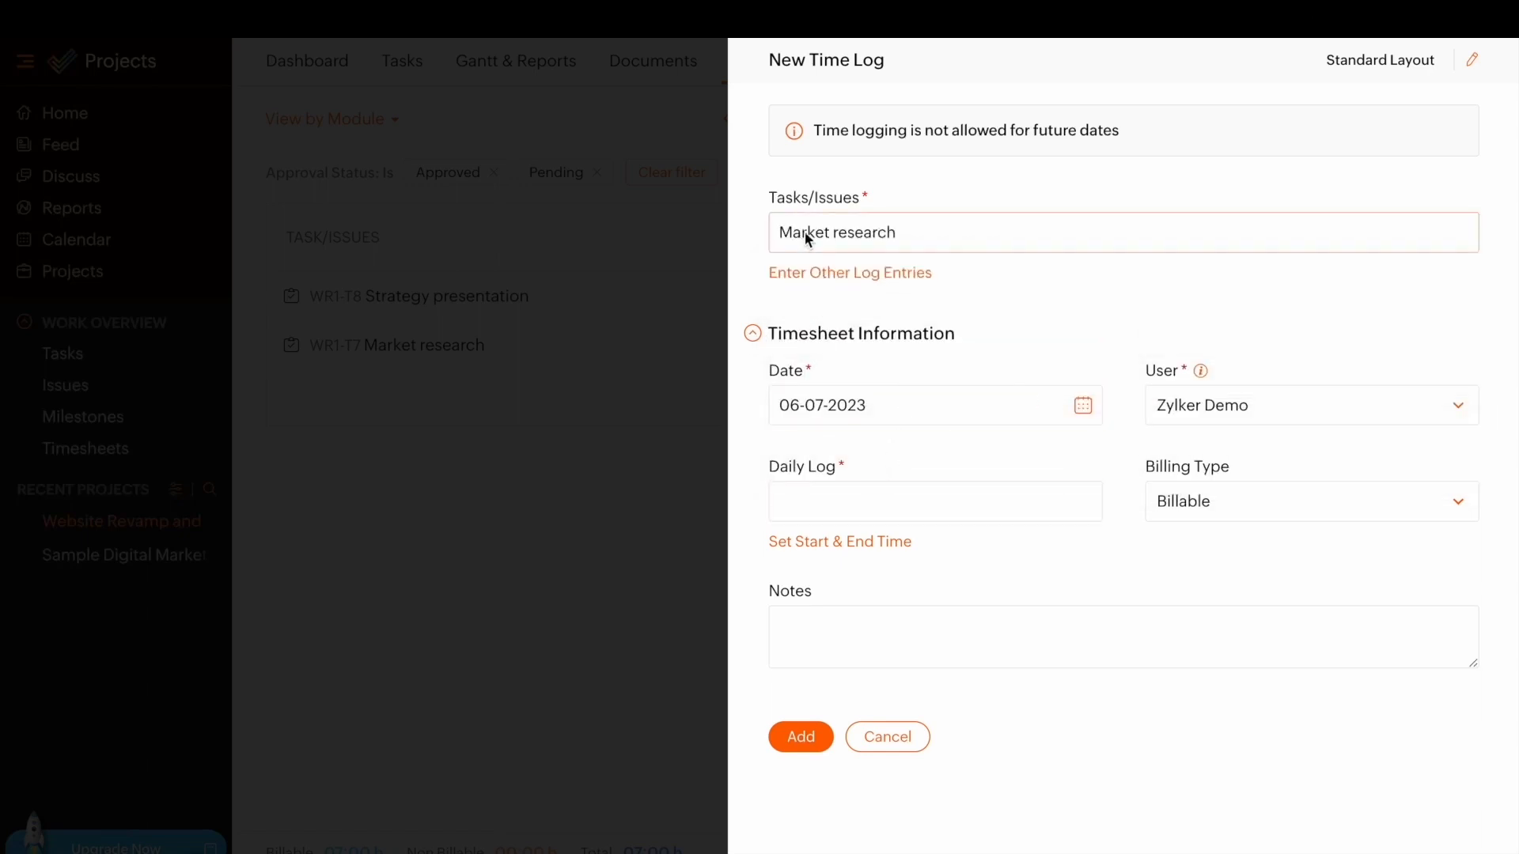
pyautogui.click(827, 510)
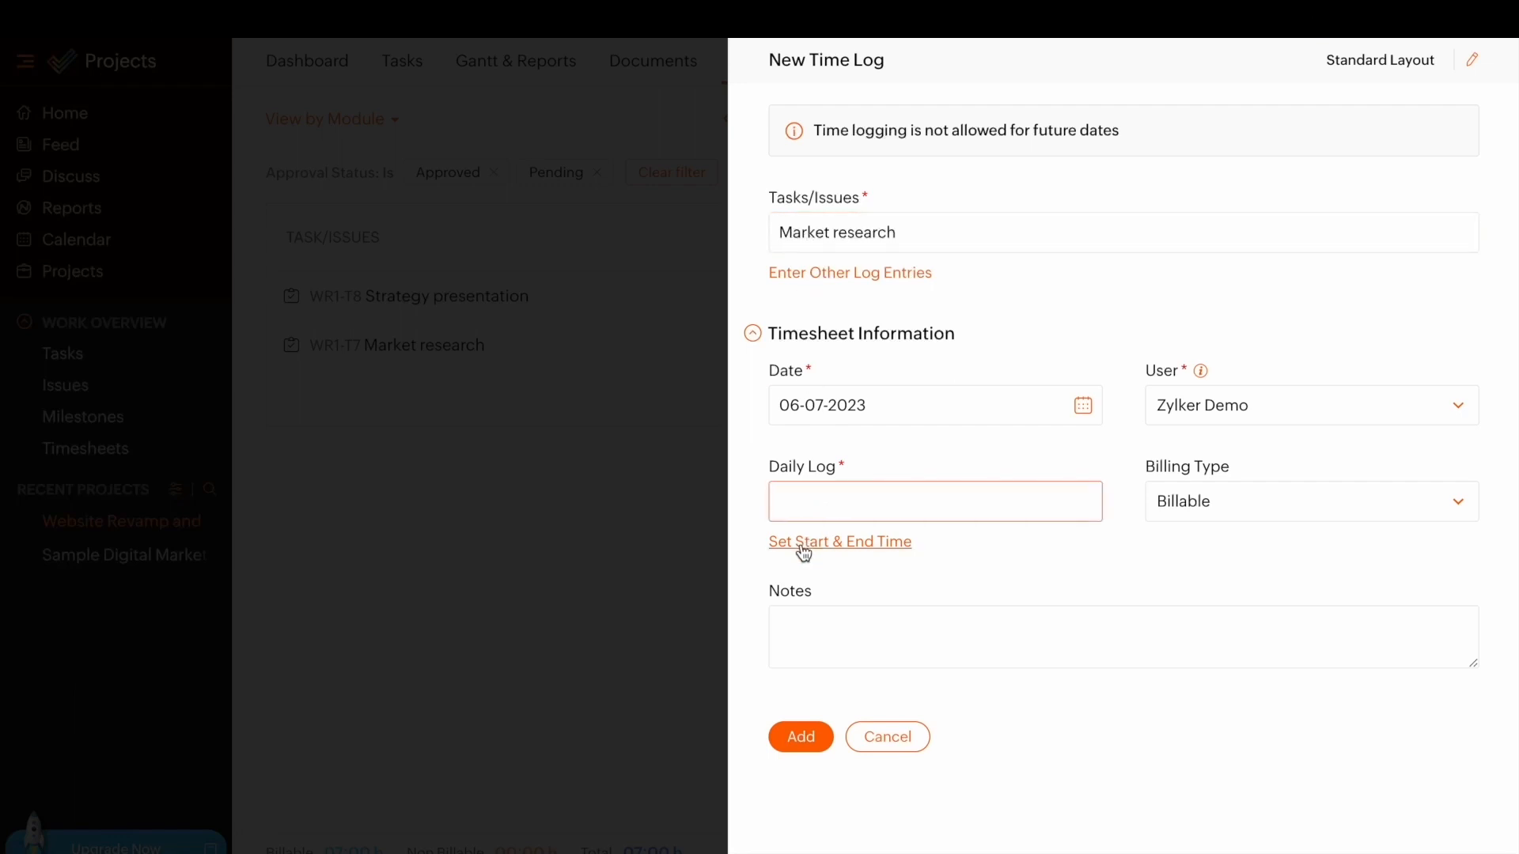
pyautogui.write('2')
pyautogui.click(913, 425)
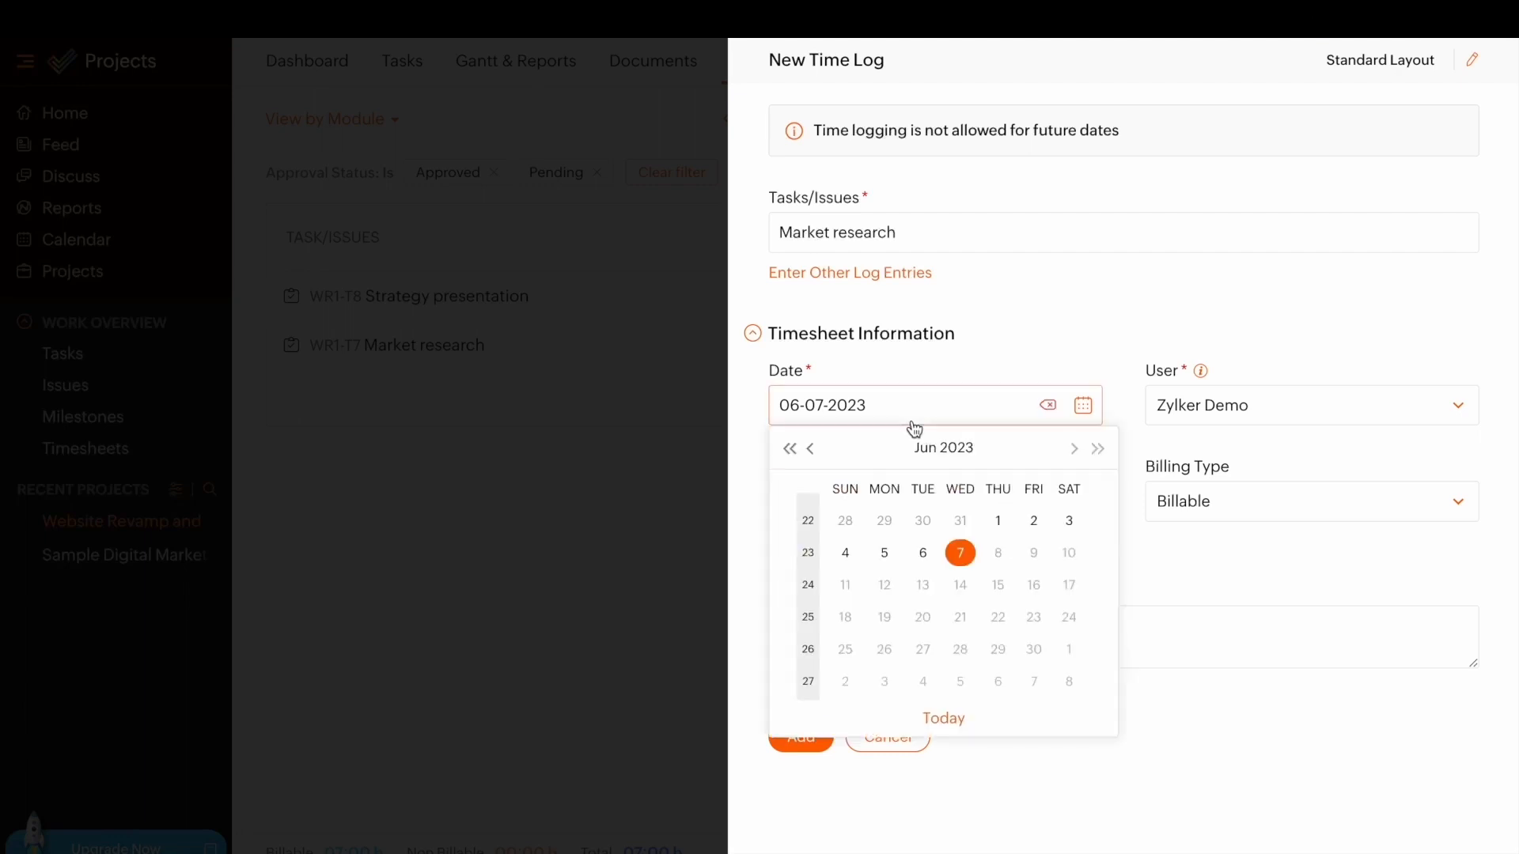
pyautogui.click(814, 735)
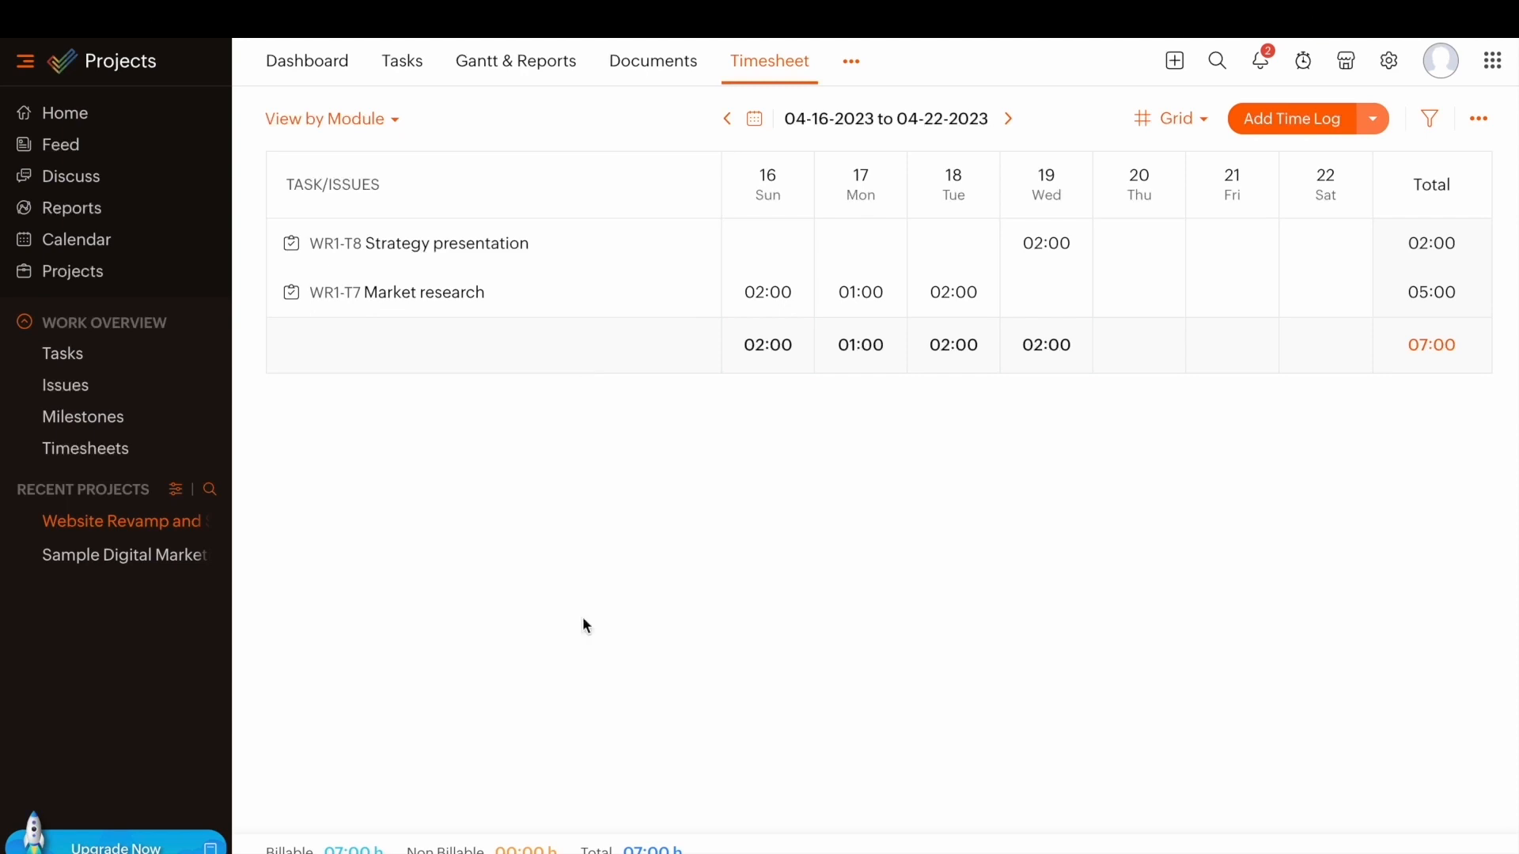
# - In the project's Milestones, cancel the new milestone and open Content Planning and Creation
pyautogui.click(851, 63)
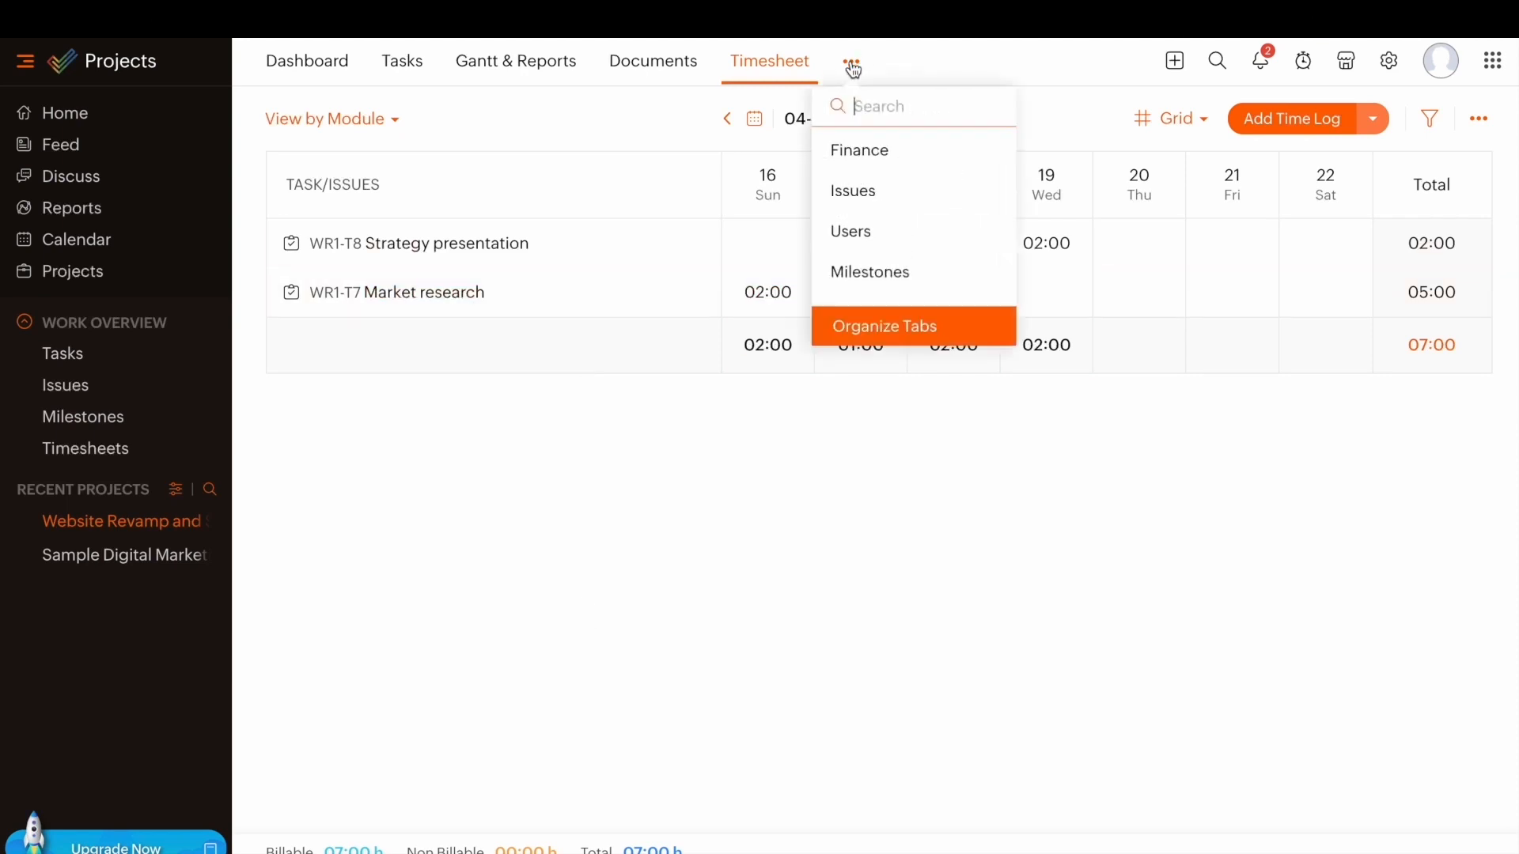
pyautogui.click(868, 271)
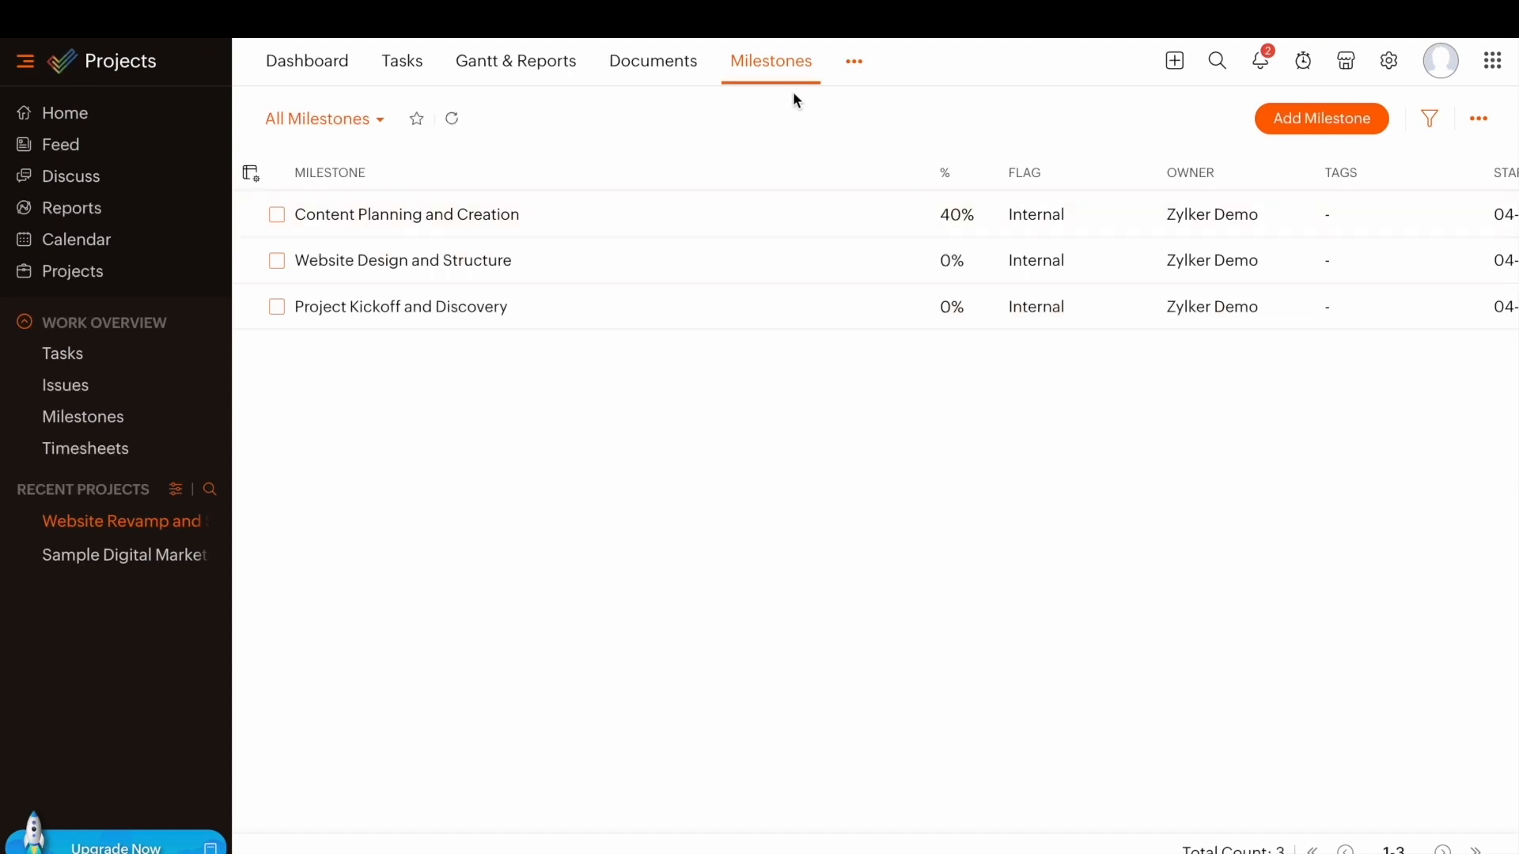
pyautogui.click(1290, 121)
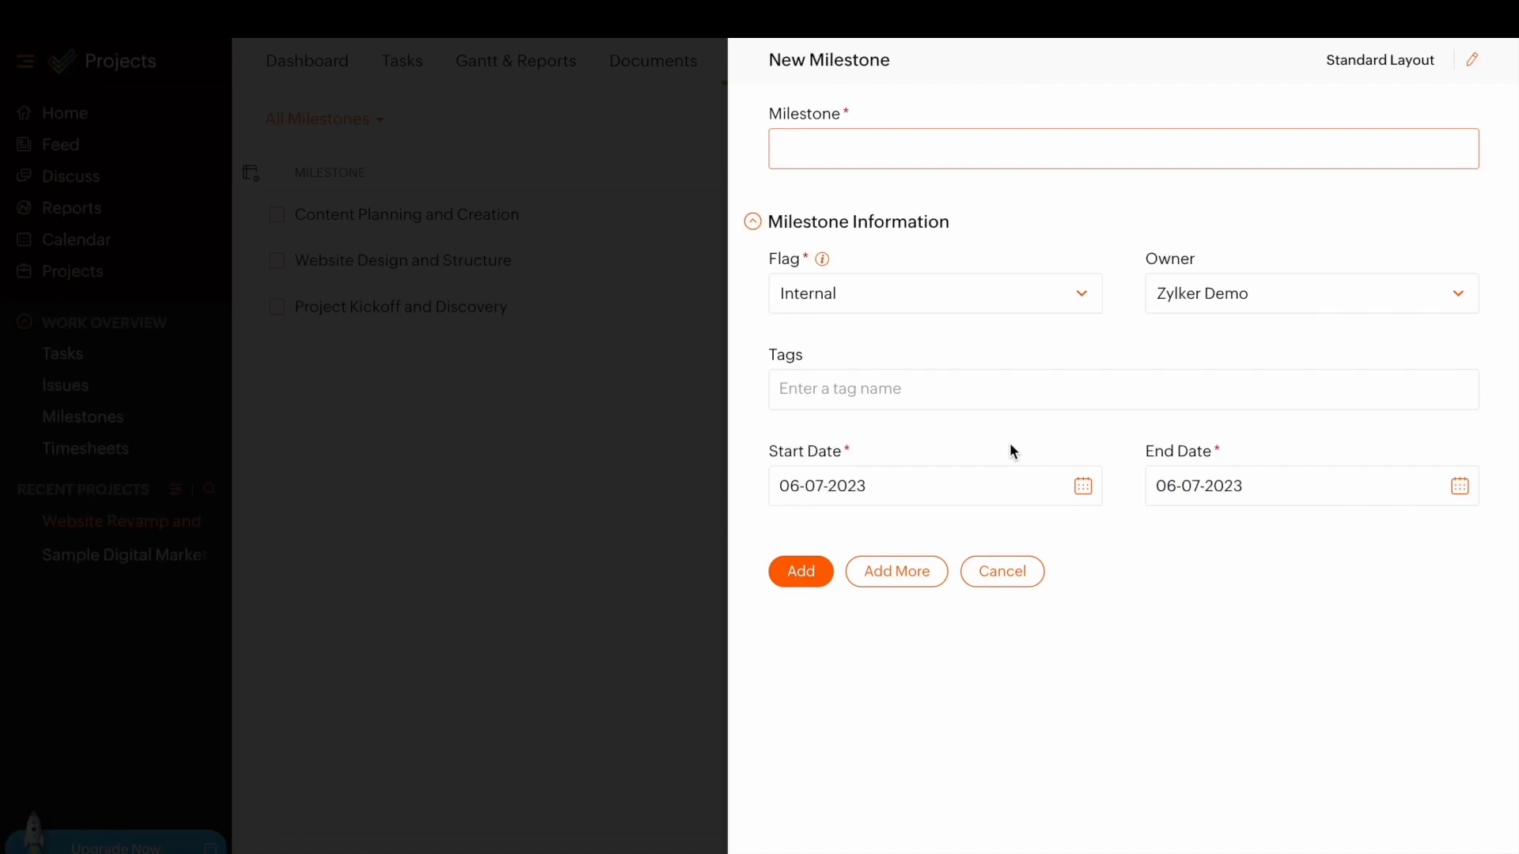
pyautogui.click(1030, 585)
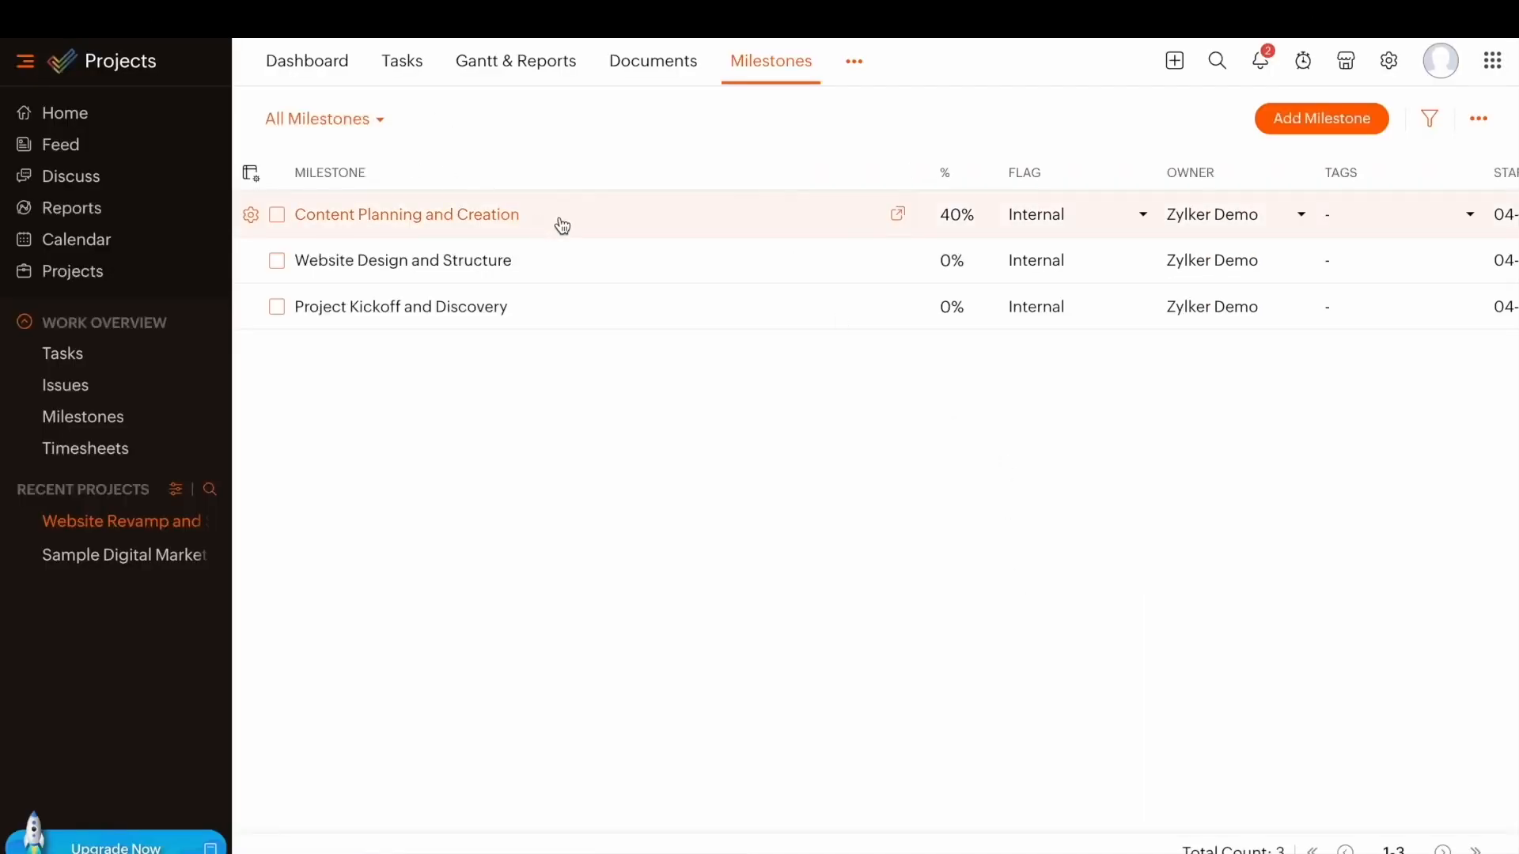
pyautogui.click(562, 225)
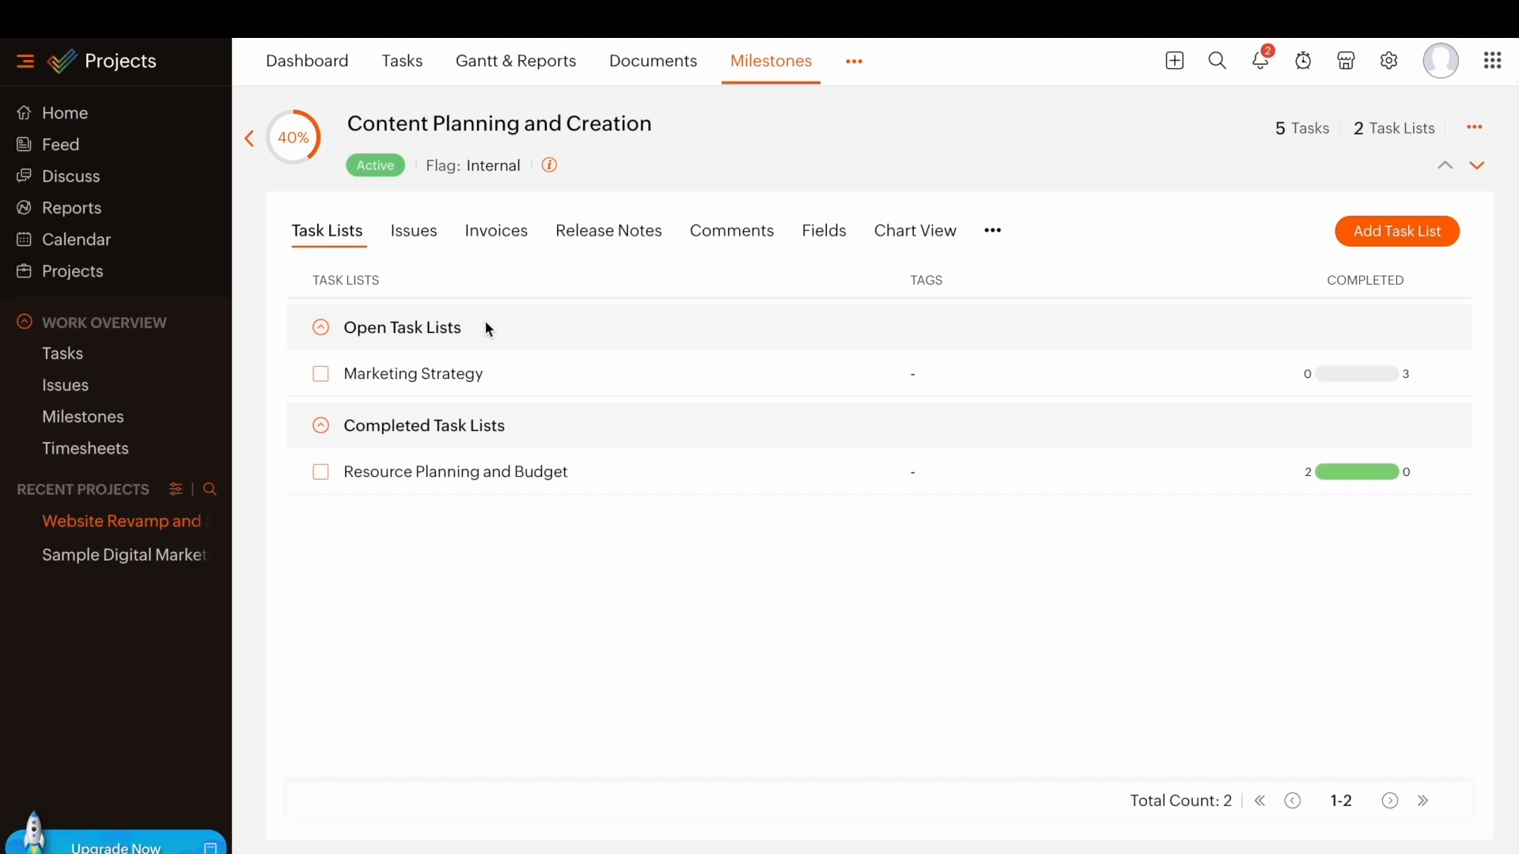
# - Start a new milestone invoice billed up to 7 June 2023
pyautogui.click(491, 238)
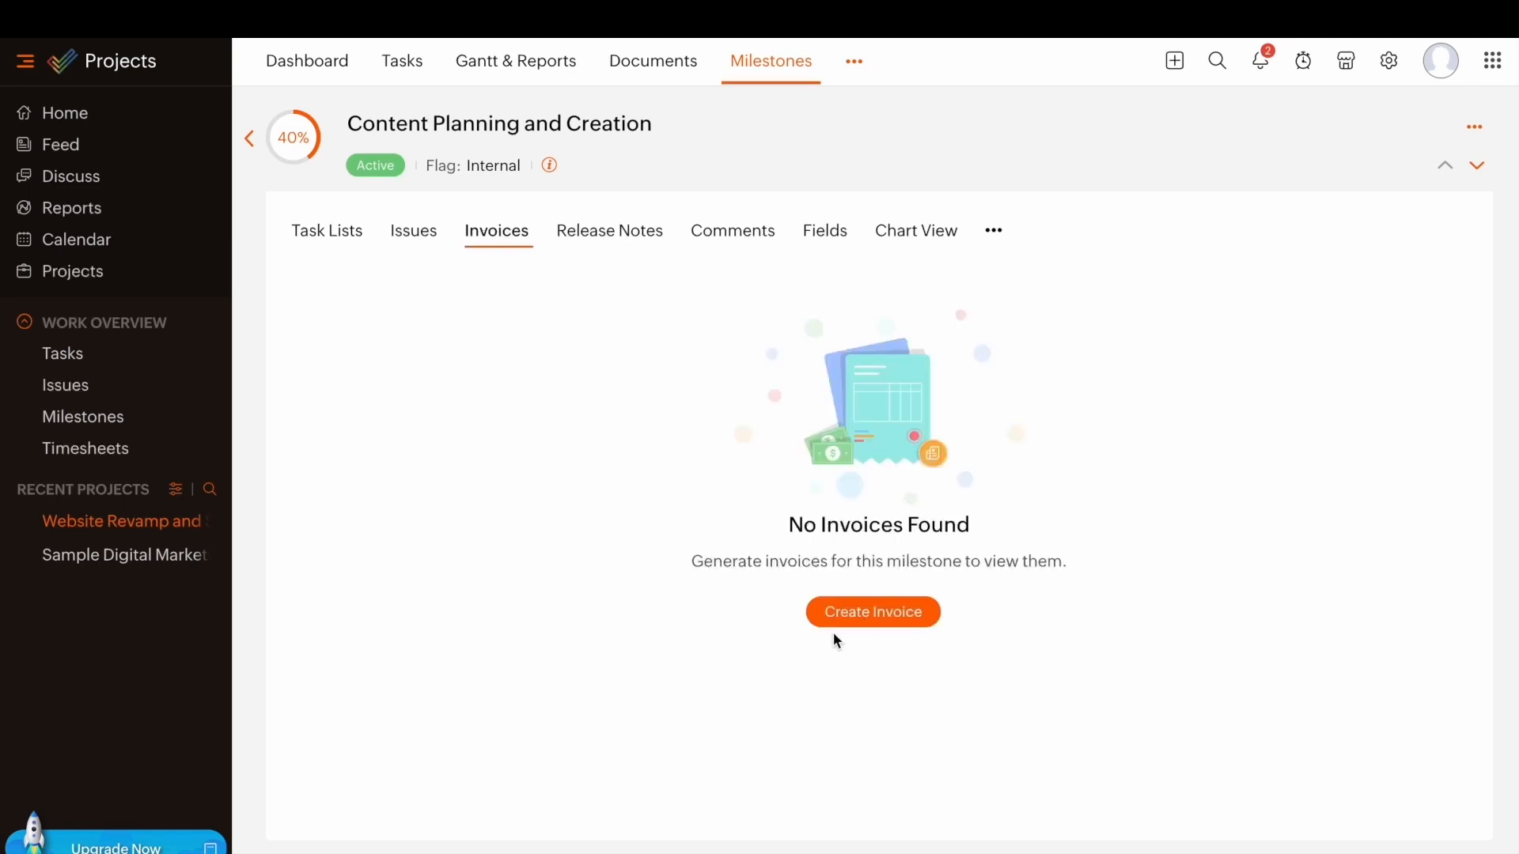
pyautogui.click(875, 614)
pyautogui.click(981, 150)
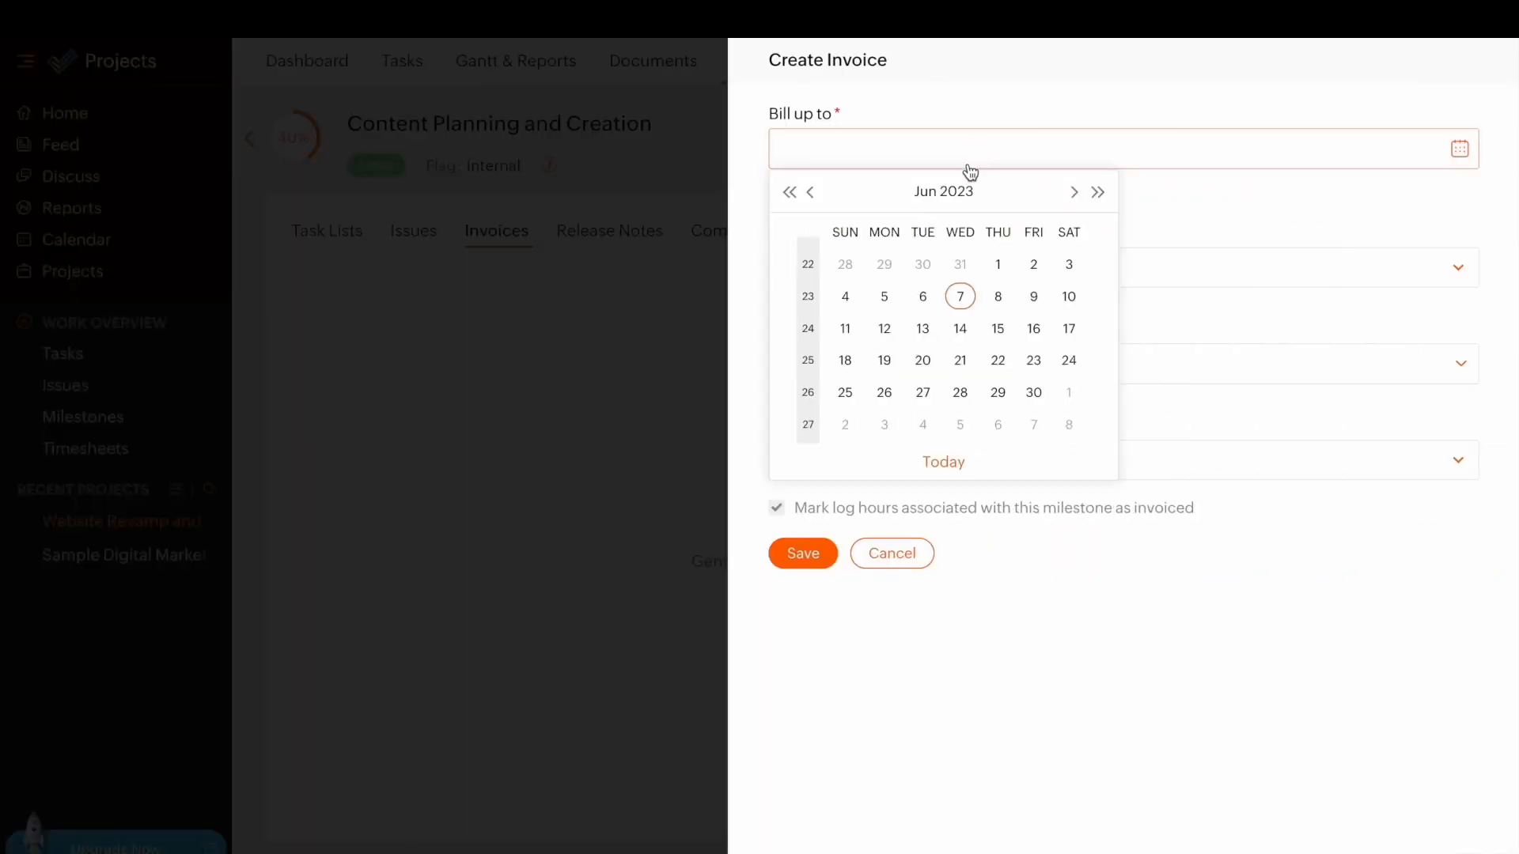
pyautogui.click(960, 297)
# - Add Milestone Start Date and Milestone End Date to the item description and save the invoice
pyautogui.click(888, 352)
pyautogui.click(862, 480)
pyautogui.click(1044, 356)
pyautogui.click(1016, 480)
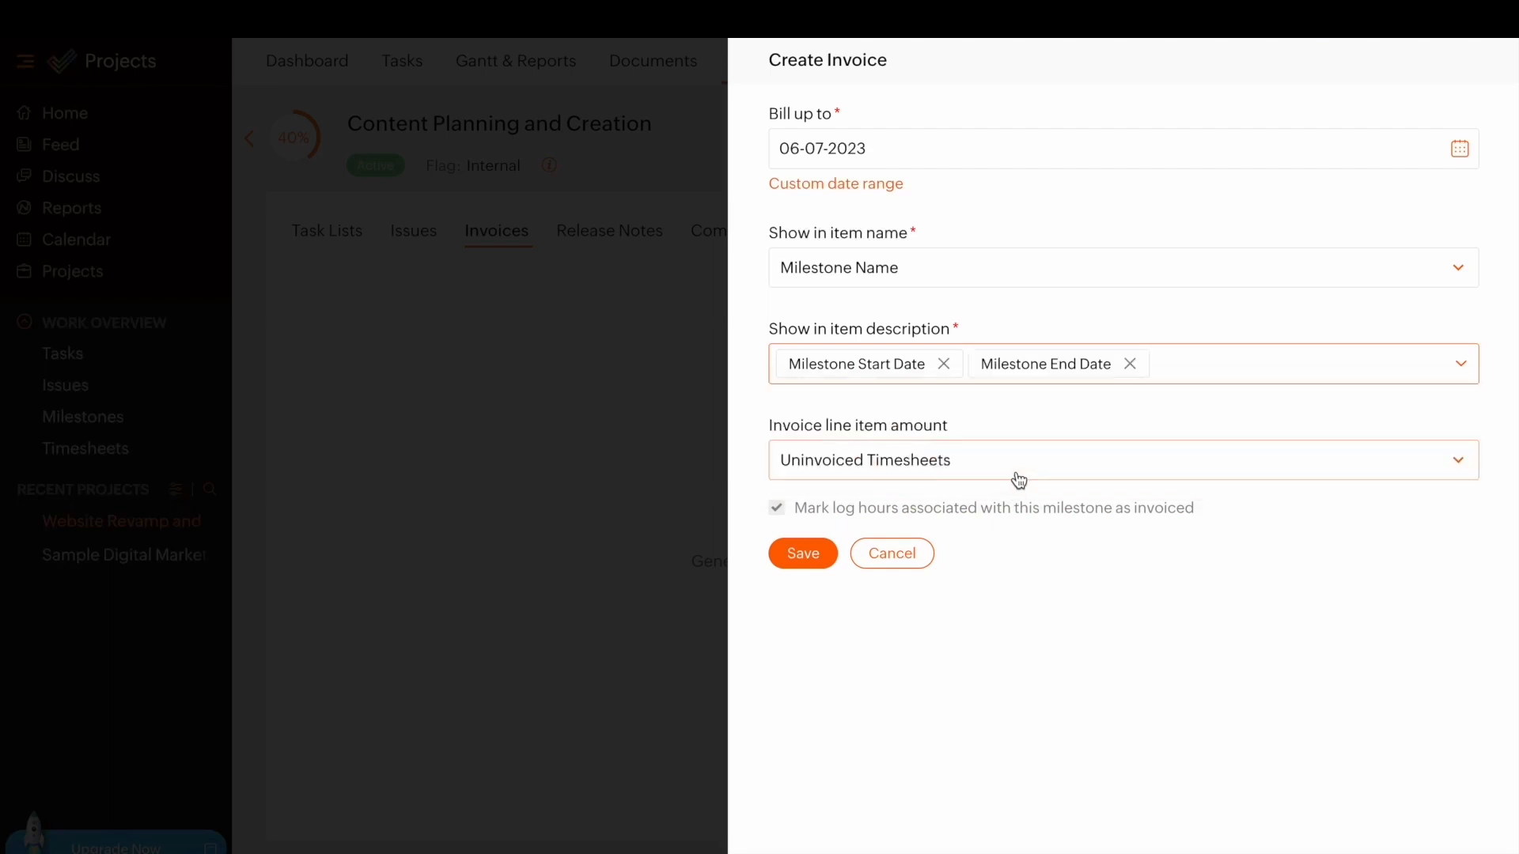
pyautogui.click(811, 553)
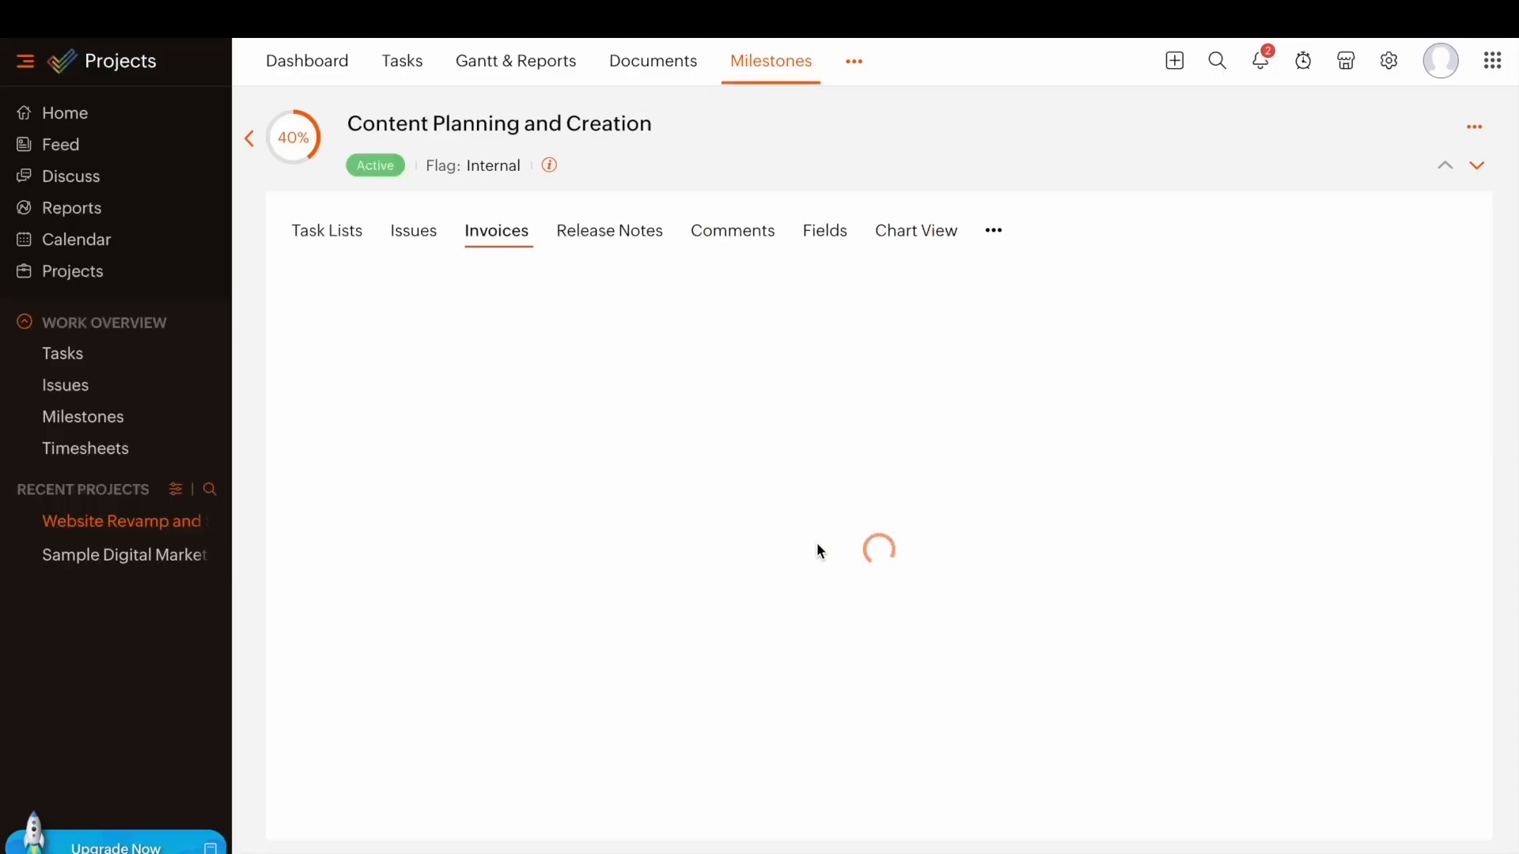
pyautogui.scroll(-10, 816, 543)
pyautogui.scroll(-2, 819, 551)
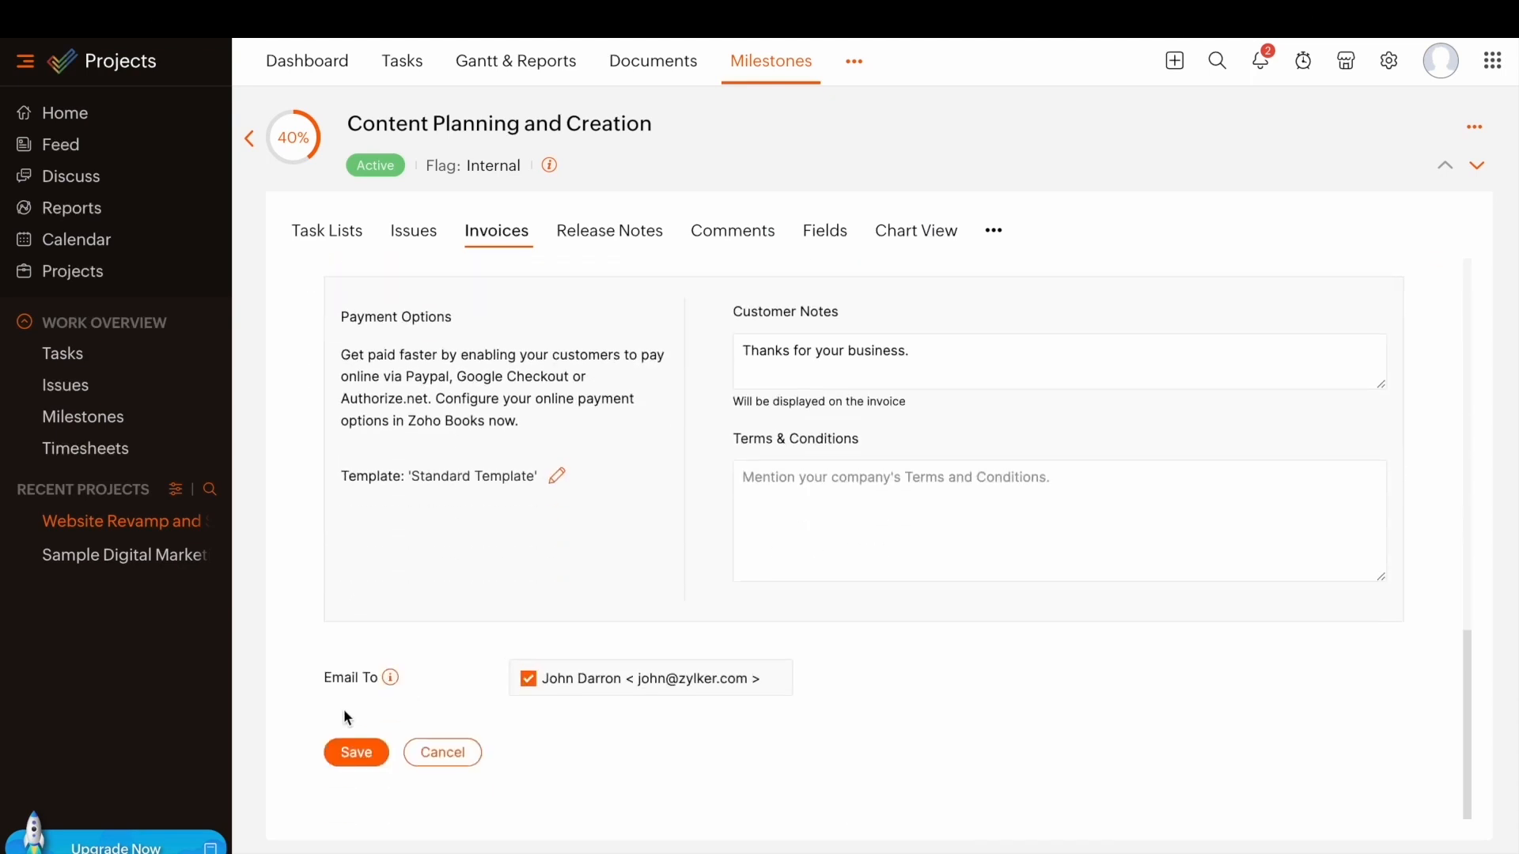
pyautogui.click(356, 753)
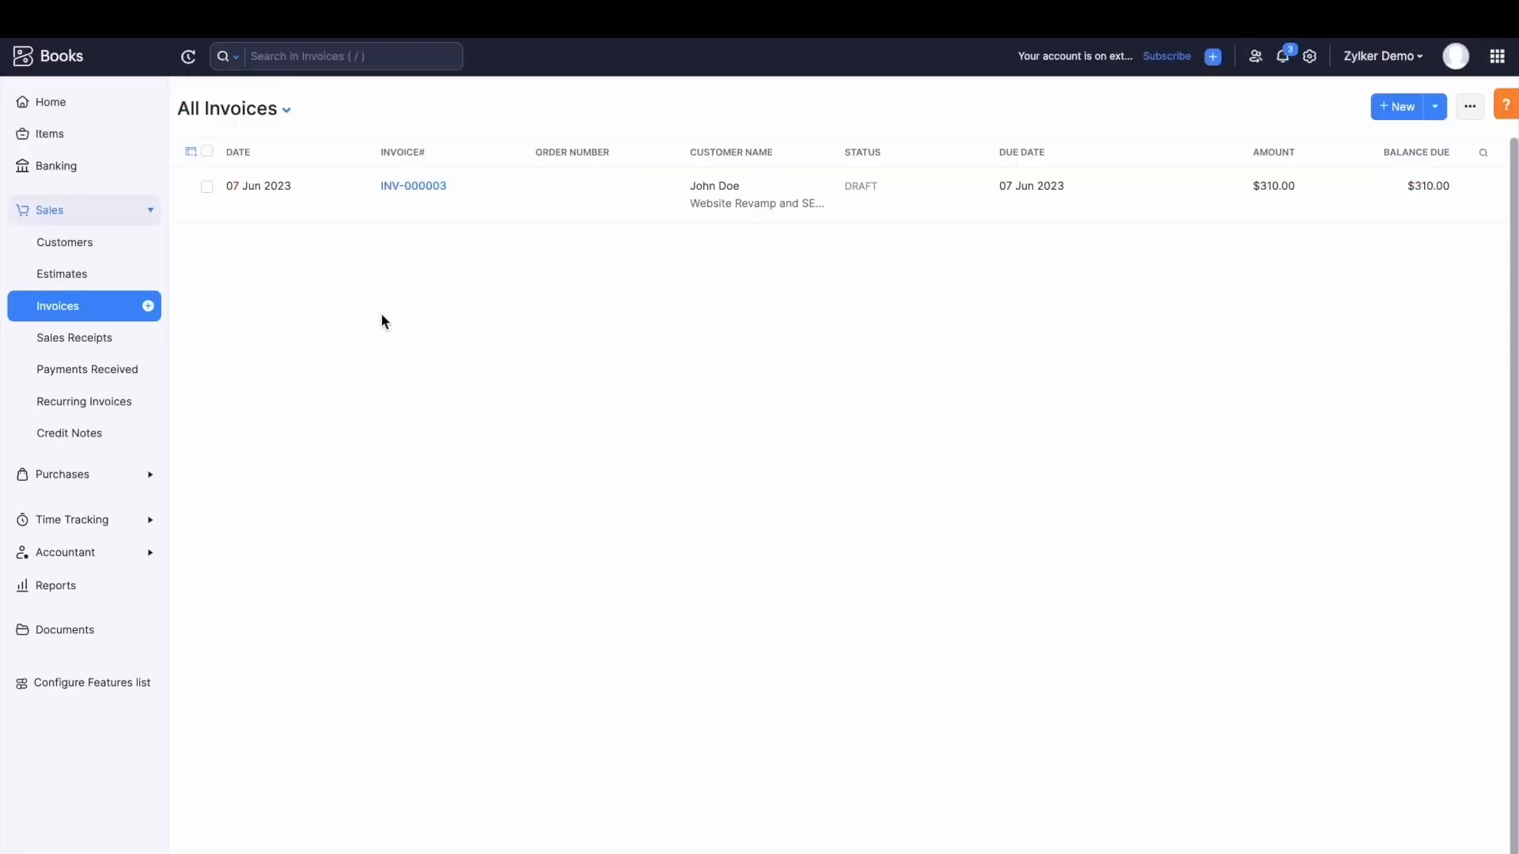
# - View the Zoho Projects integration details in Books Settings > Integrations and its error summary
pyautogui.click(1309, 56)
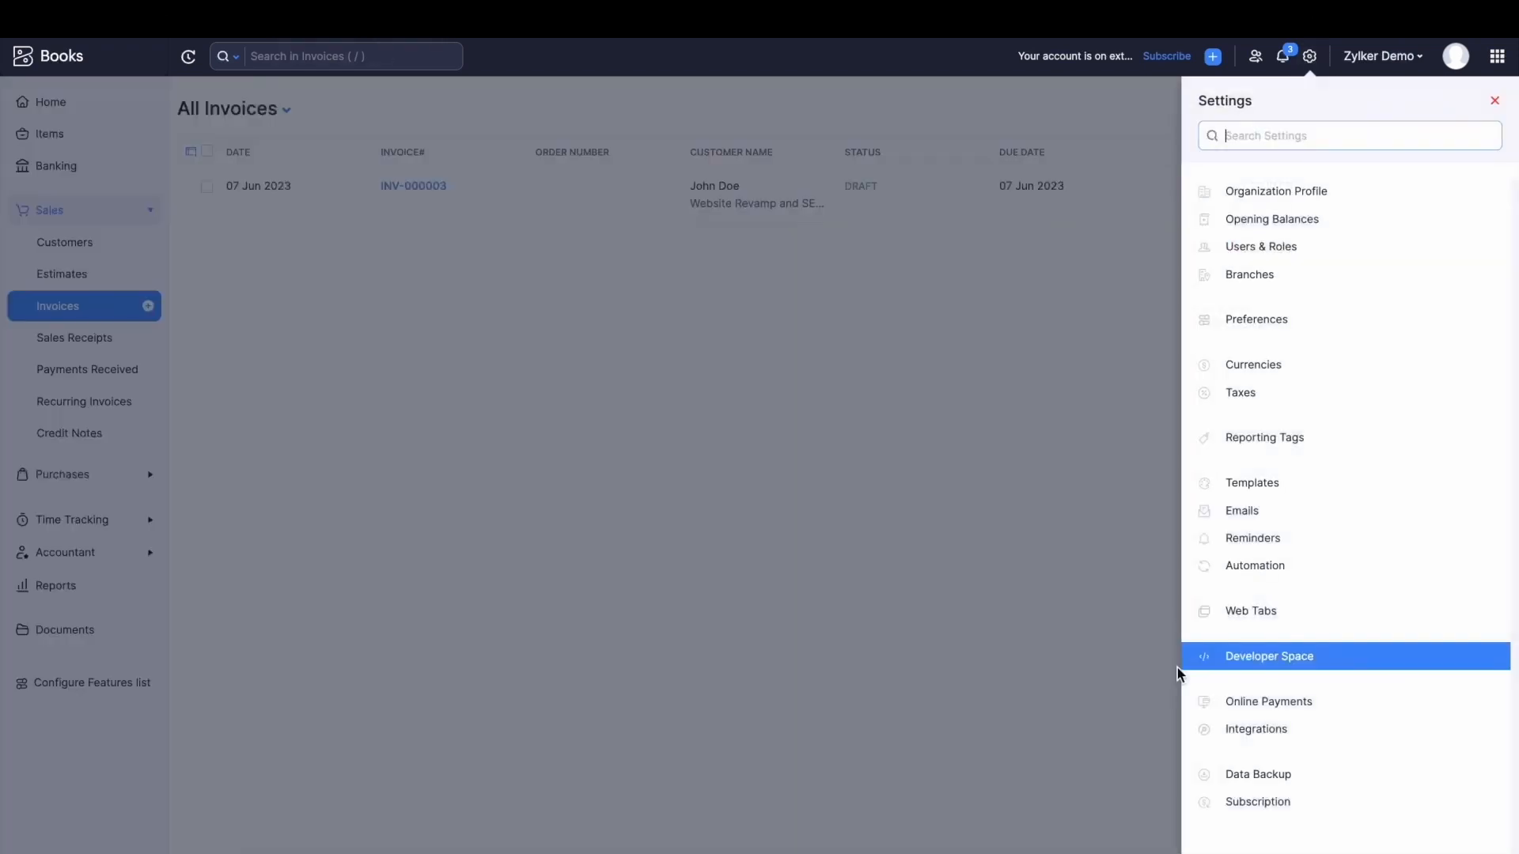
pyautogui.click(1254, 729)
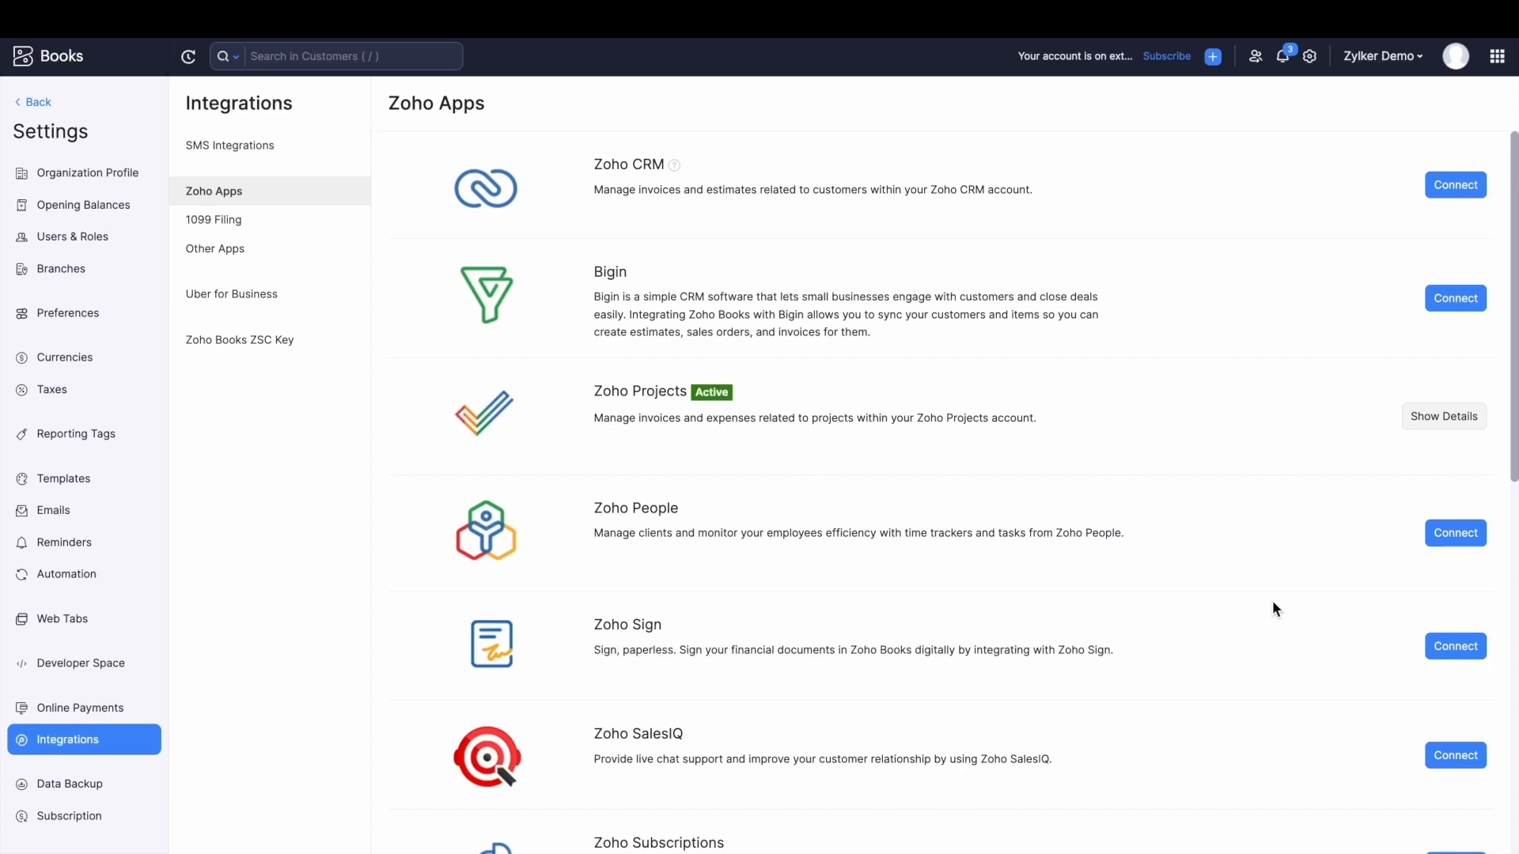
pyautogui.click(1443, 417)
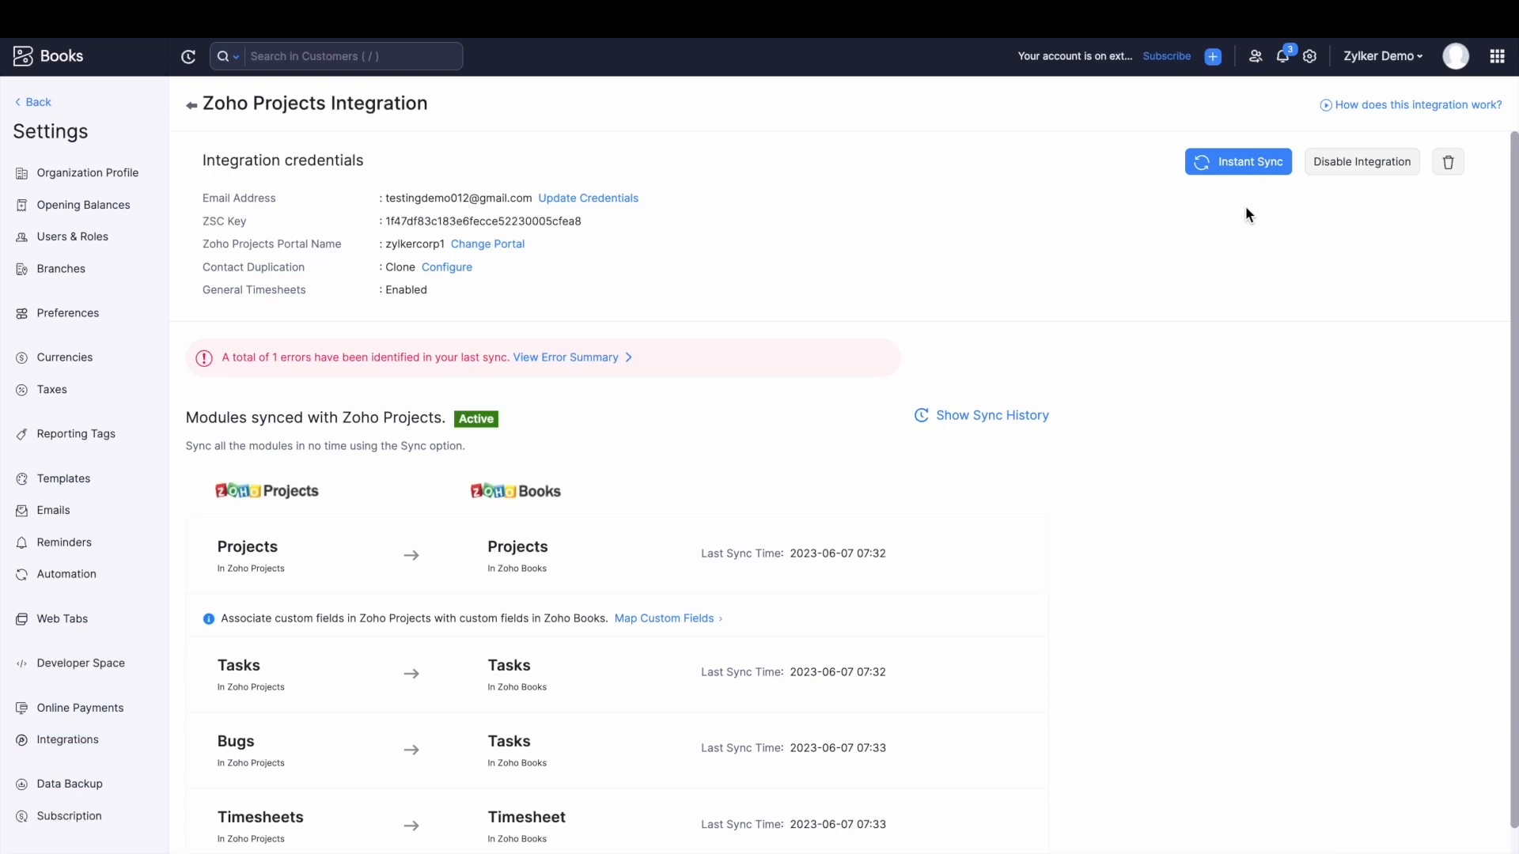
pyautogui.click(567, 357)
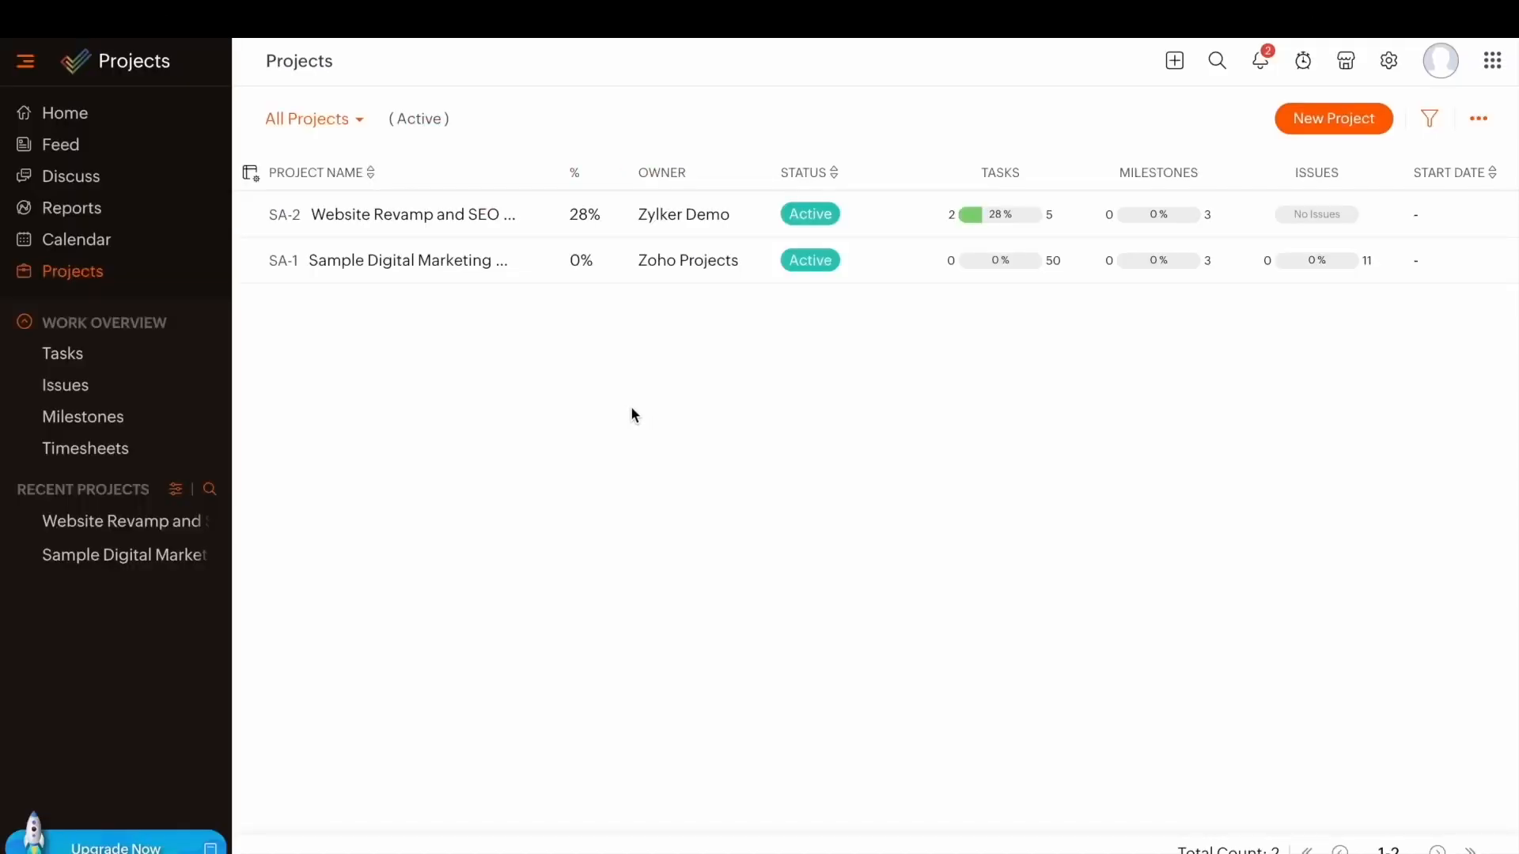
# - Open the SA-2 project's Finance section and switch it from Invoices to Expenses
pyautogui.click(431, 221)
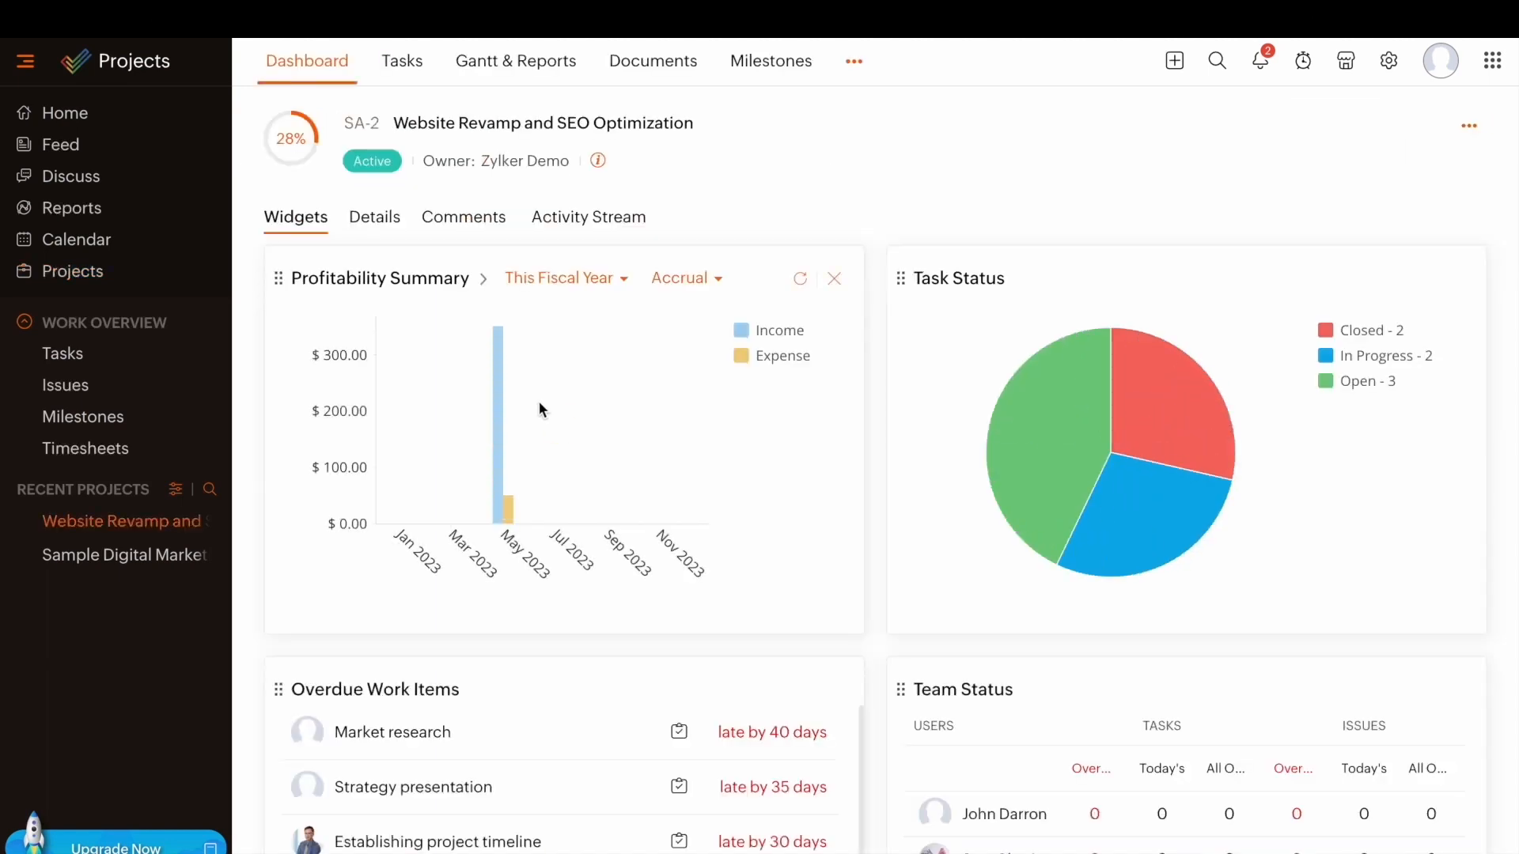
pyautogui.click(851, 63)
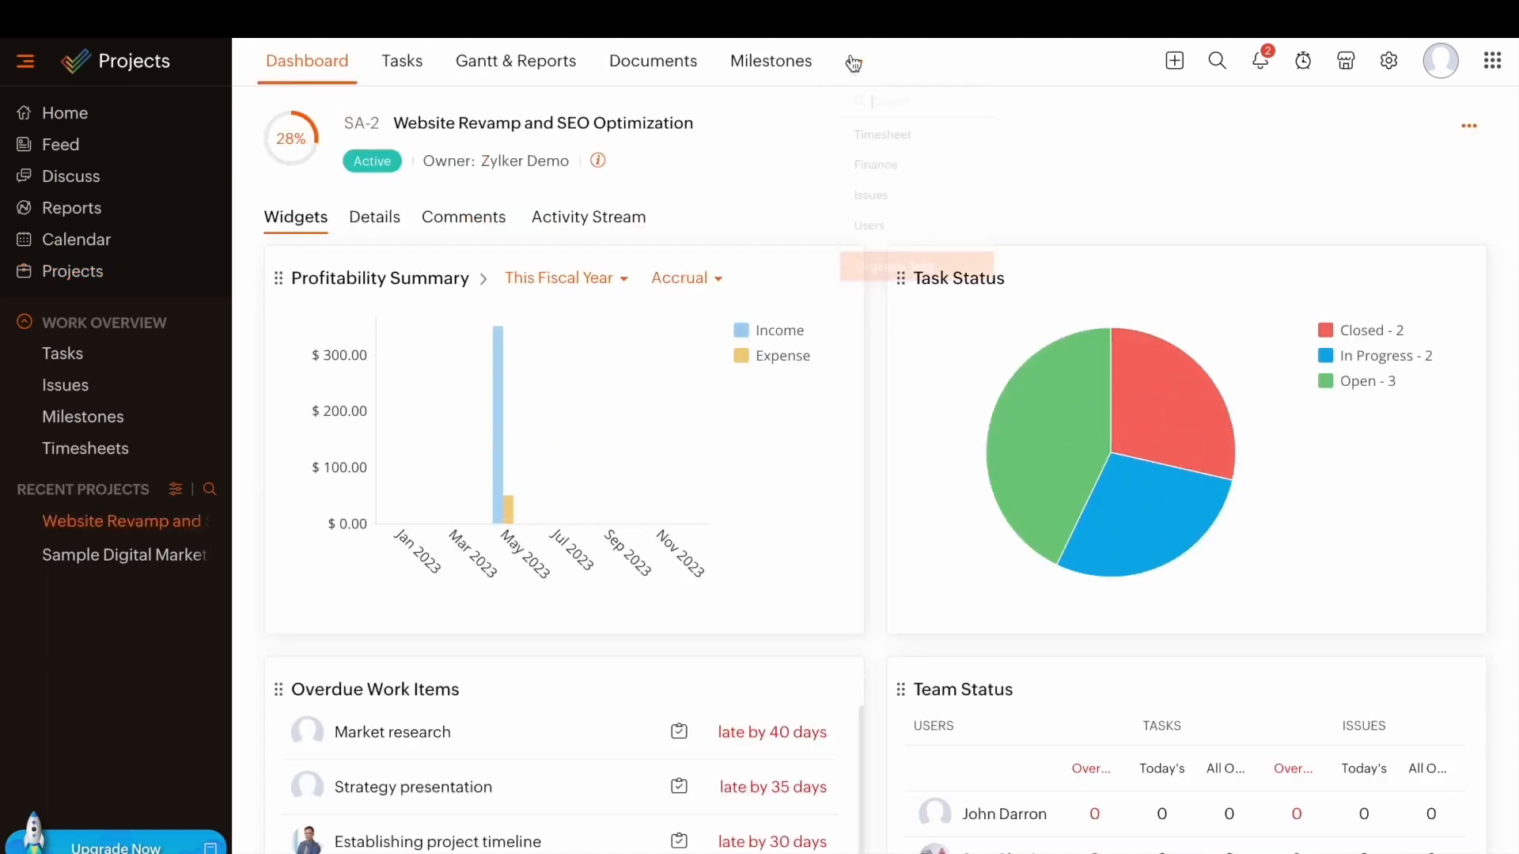
pyautogui.click(855, 185)
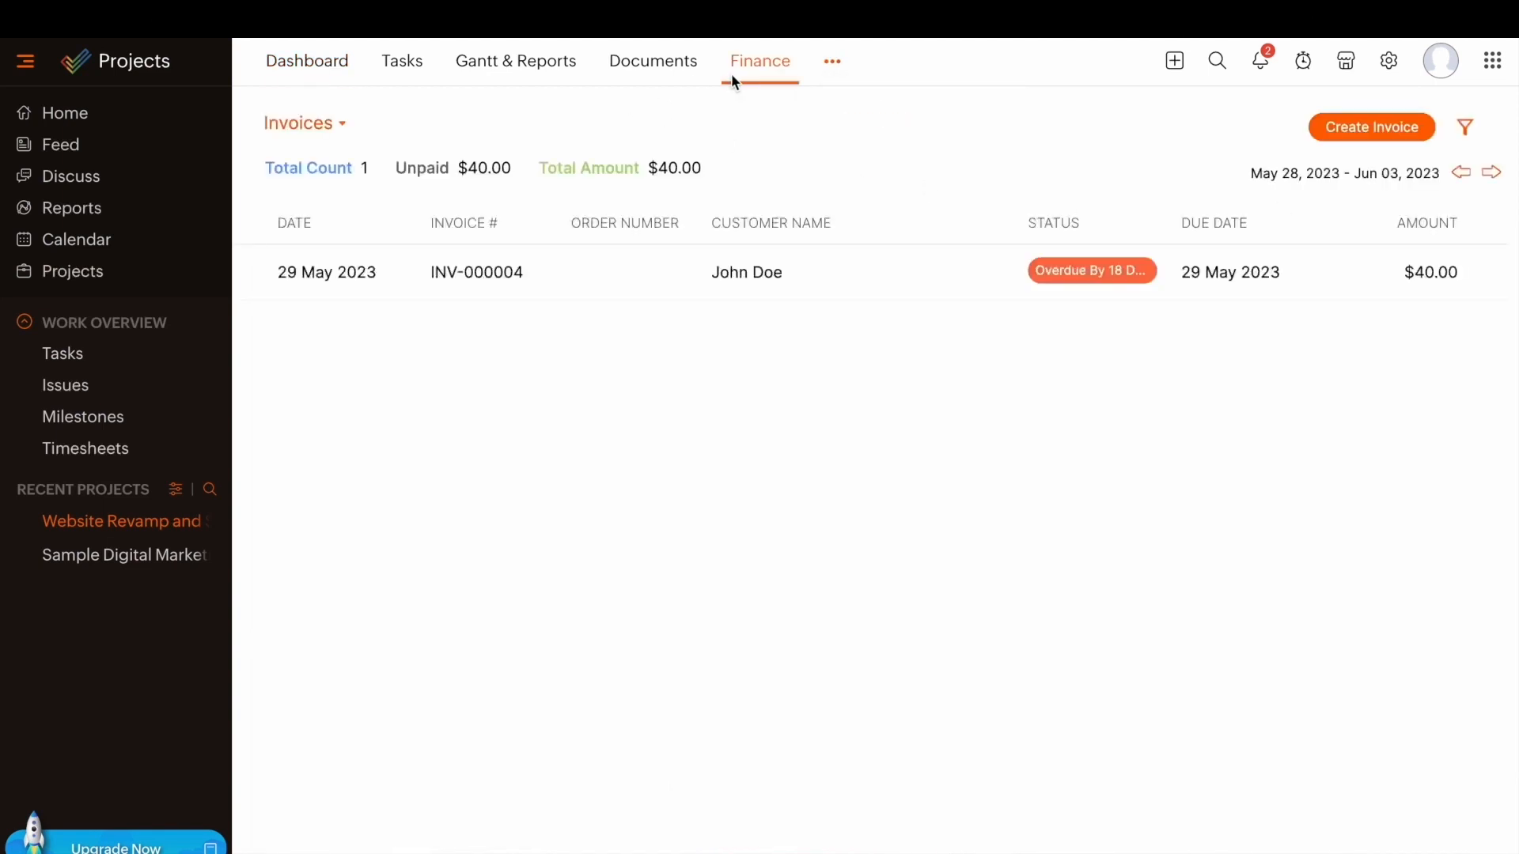
pyautogui.click(320, 127)
pyautogui.click(373, 203)
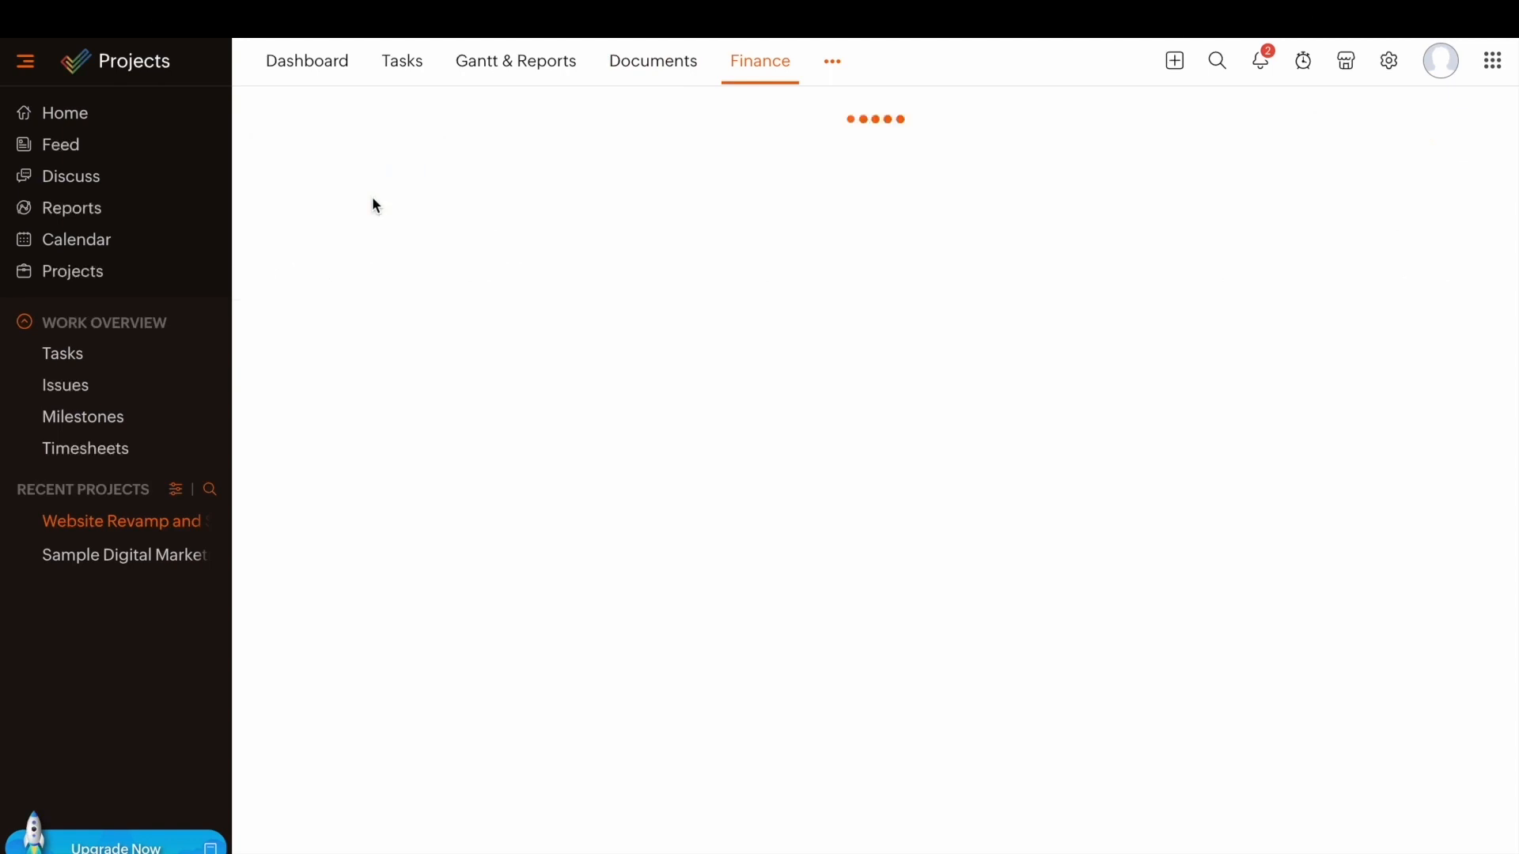
# - Record a billable $50 Other Expenses expense paid through Petty Cash
pyautogui.click(1332, 135)
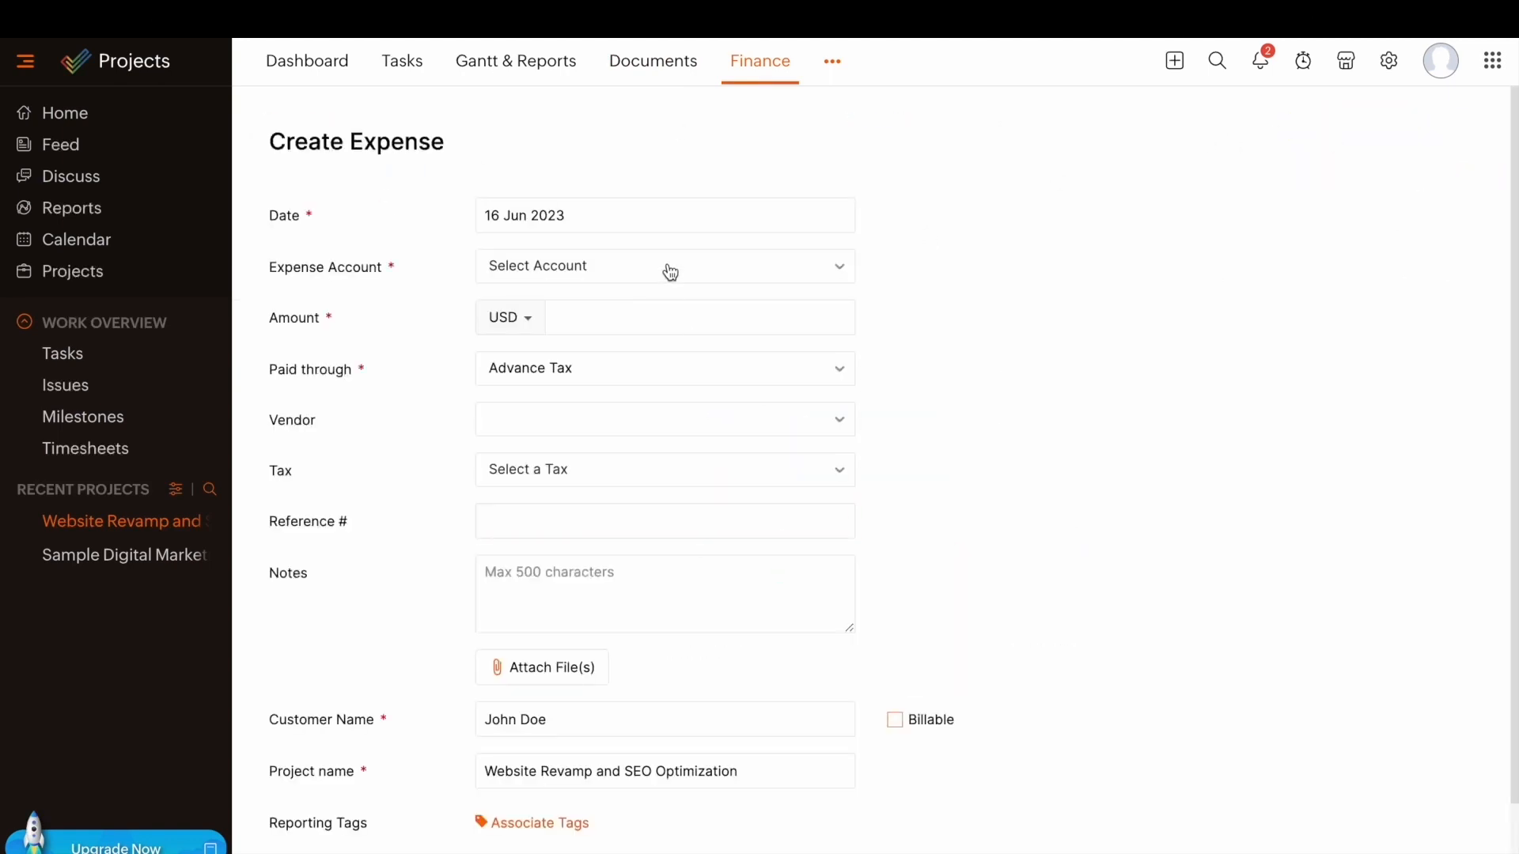
pyautogui.click(668, 268)
pyautogui.write('oth')
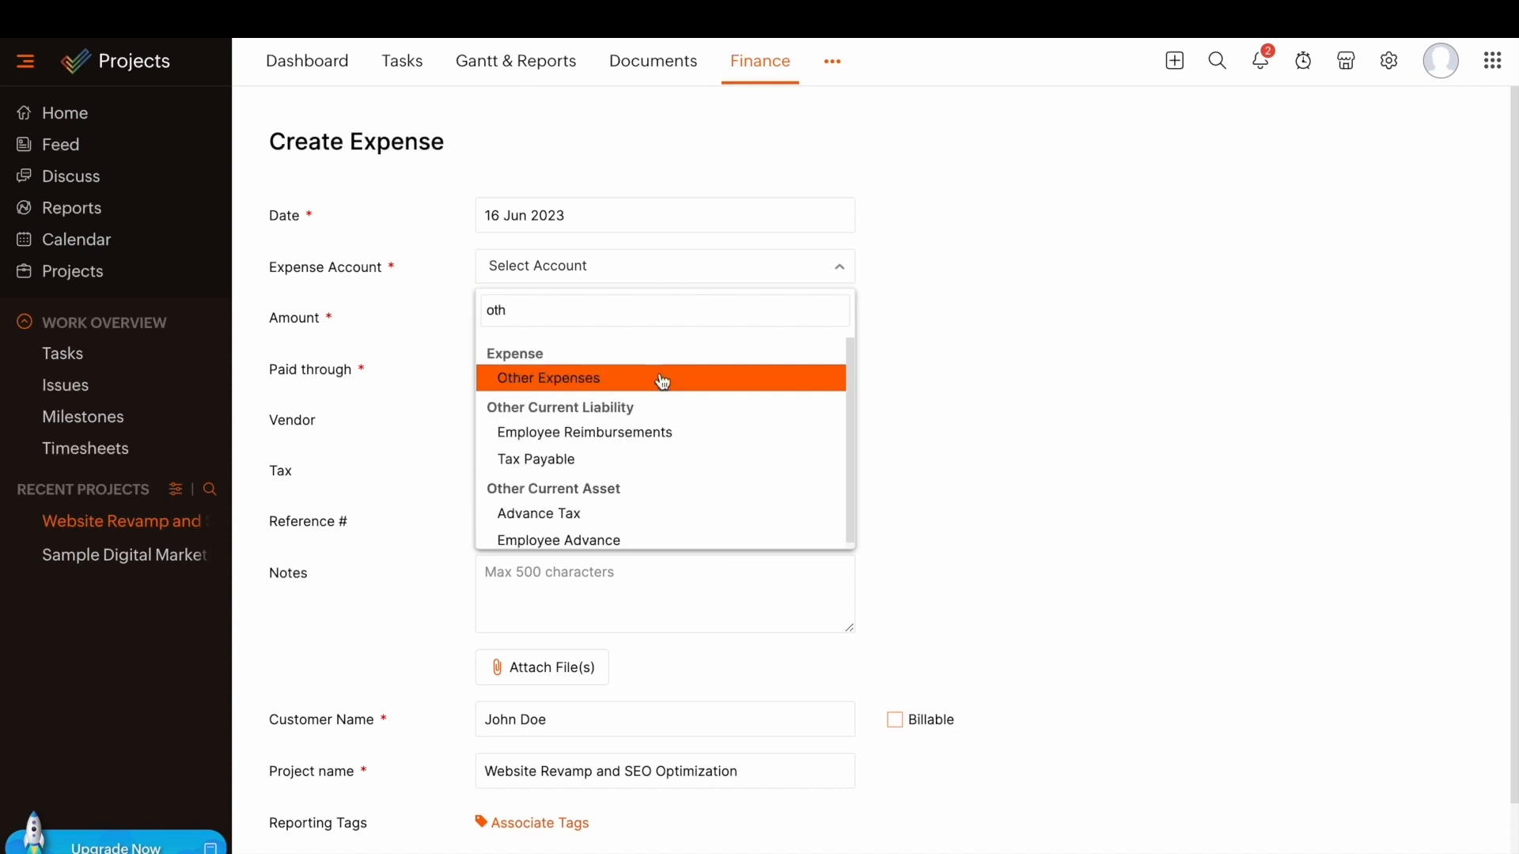
pyautogui.click(664, 373)
pyautogui.click(625, 317)
pyautogui.write('50')
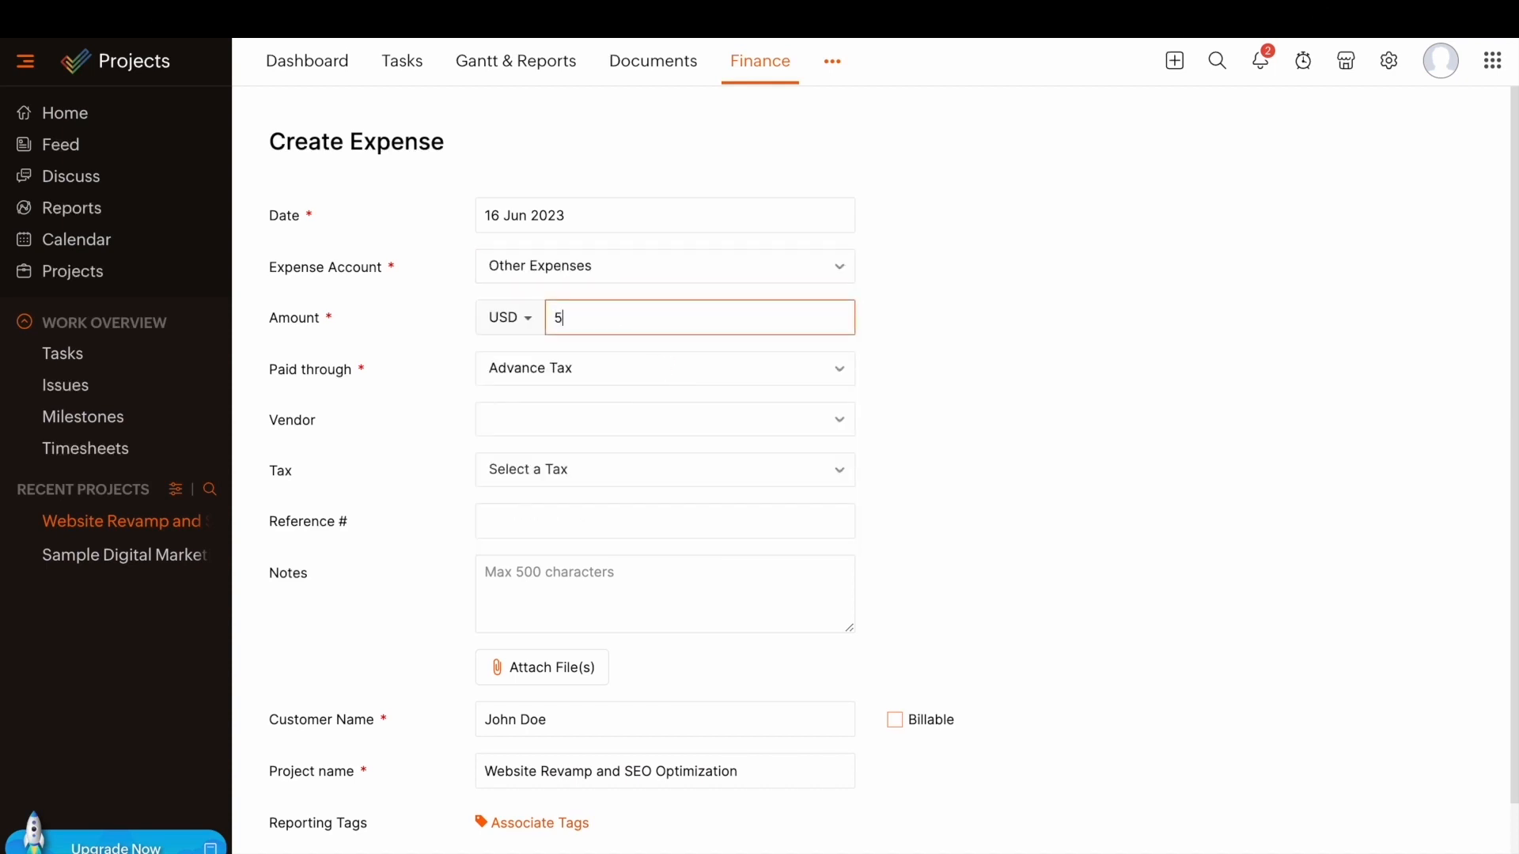
pyautogui.click(615, 379)
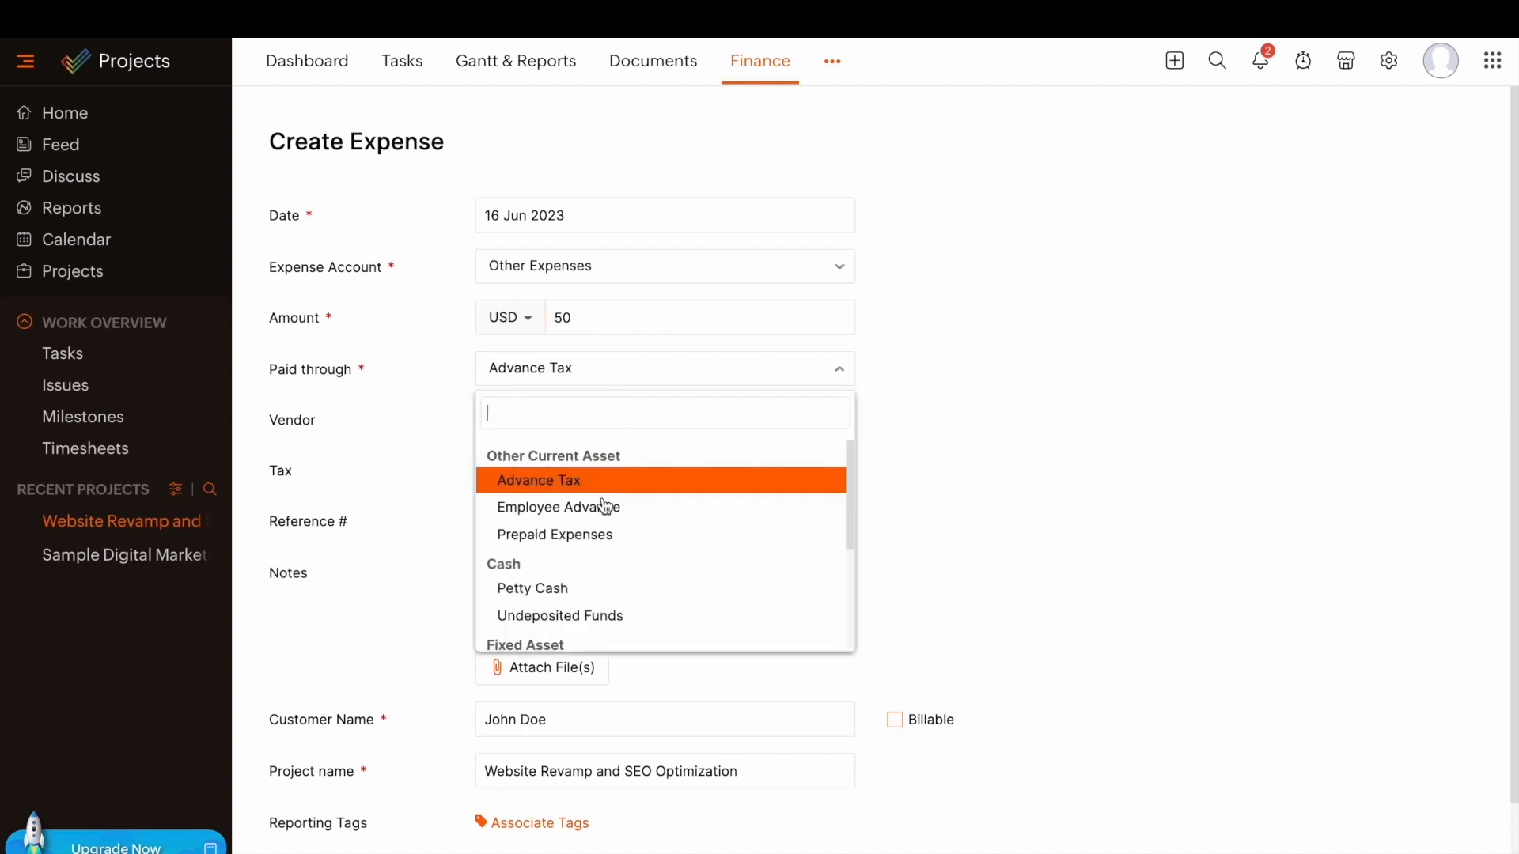
pyautogui.click(604, 587)
pyautogui.scroll(-2, 598, 595)
pyautogui.moveTo(955, 646); pyautogui.dragTo(918, 663)
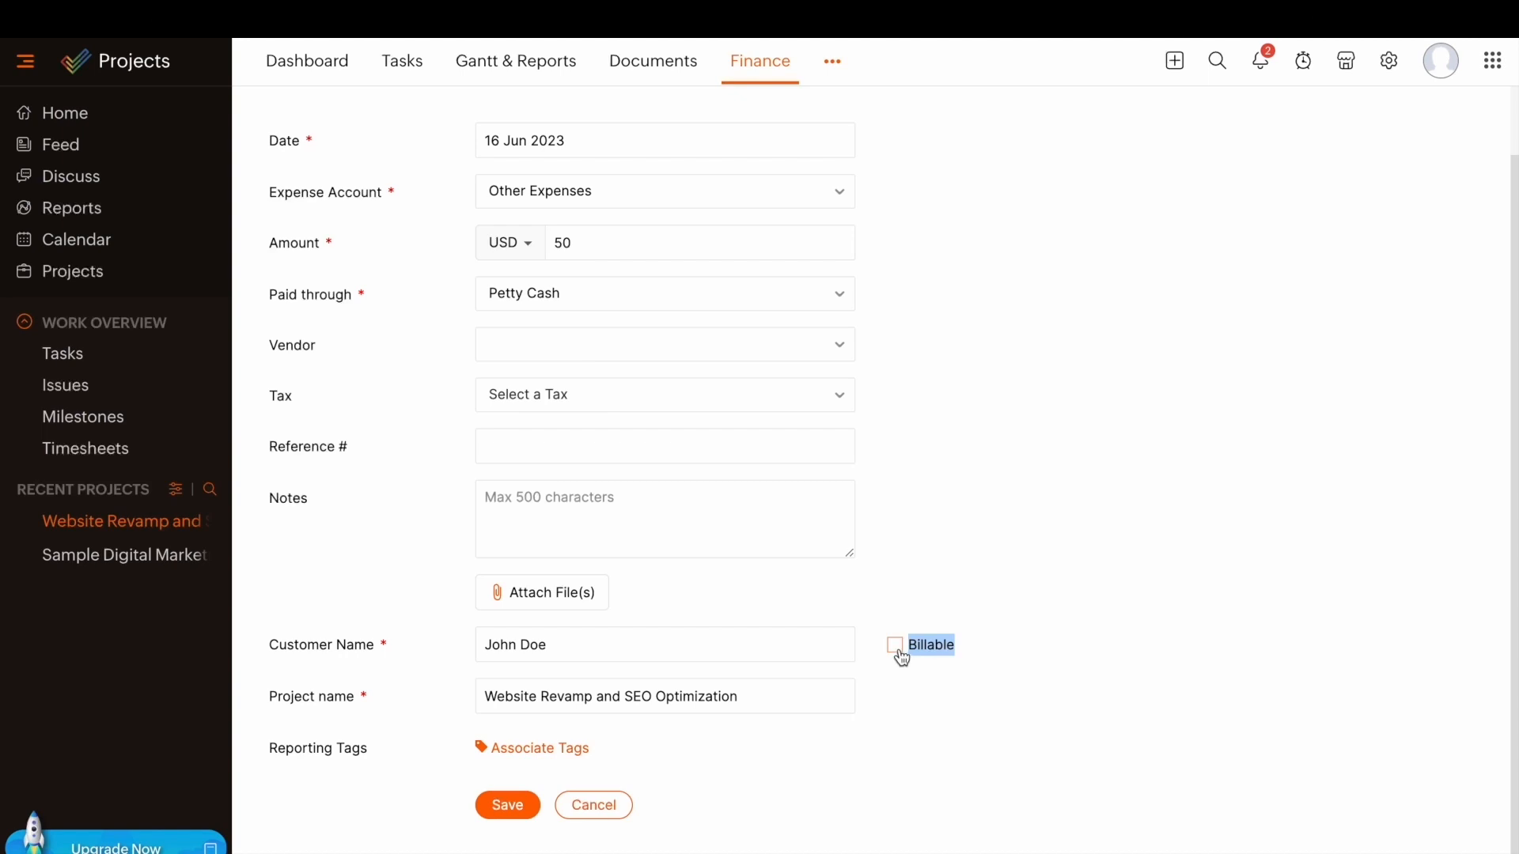
pyautogui.click(897, 648)
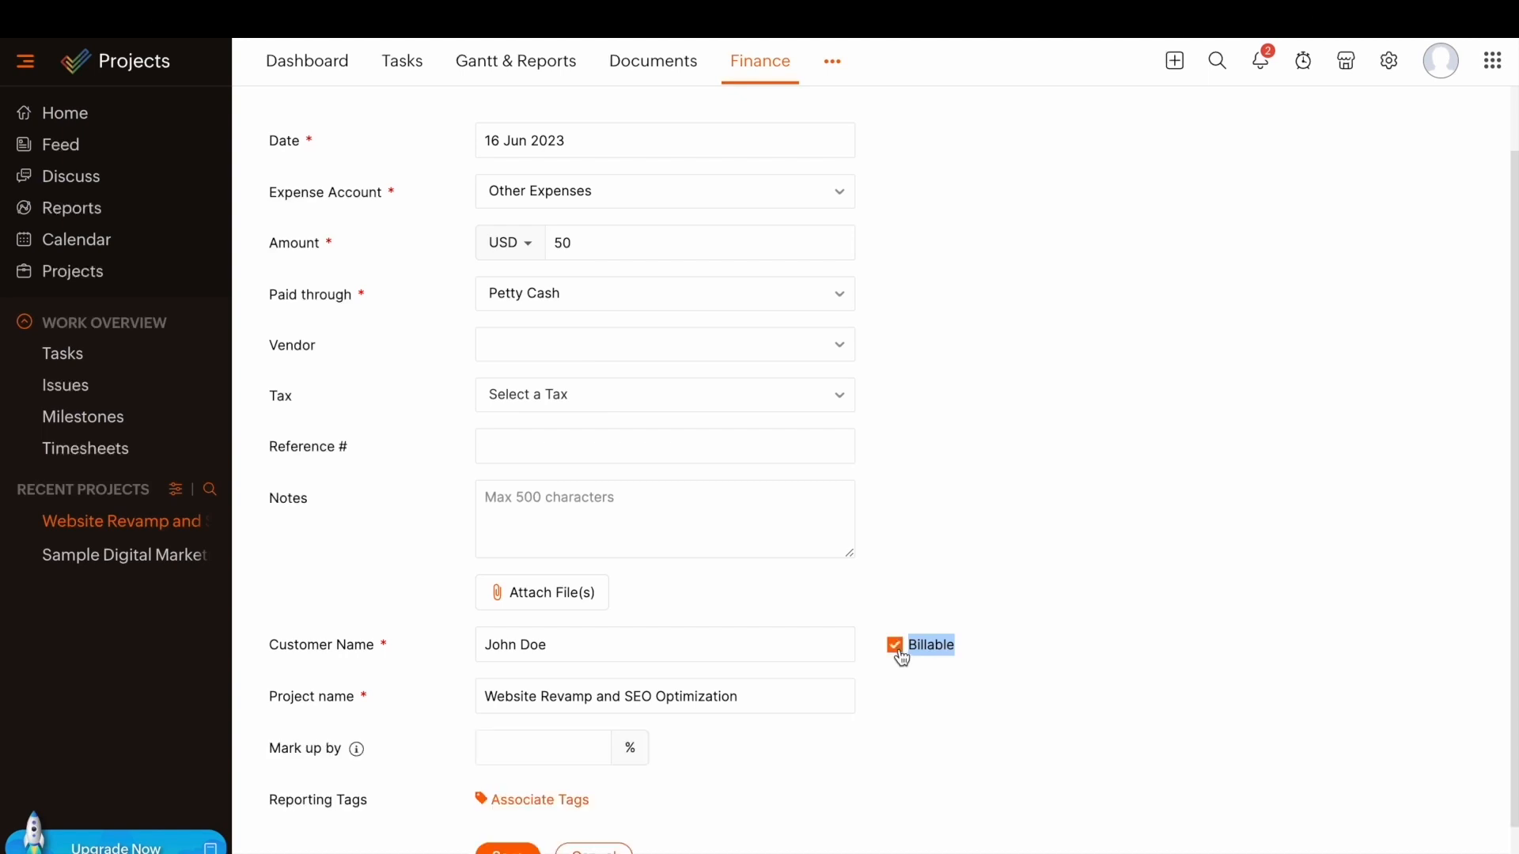
pyautogui.click(498, 851)
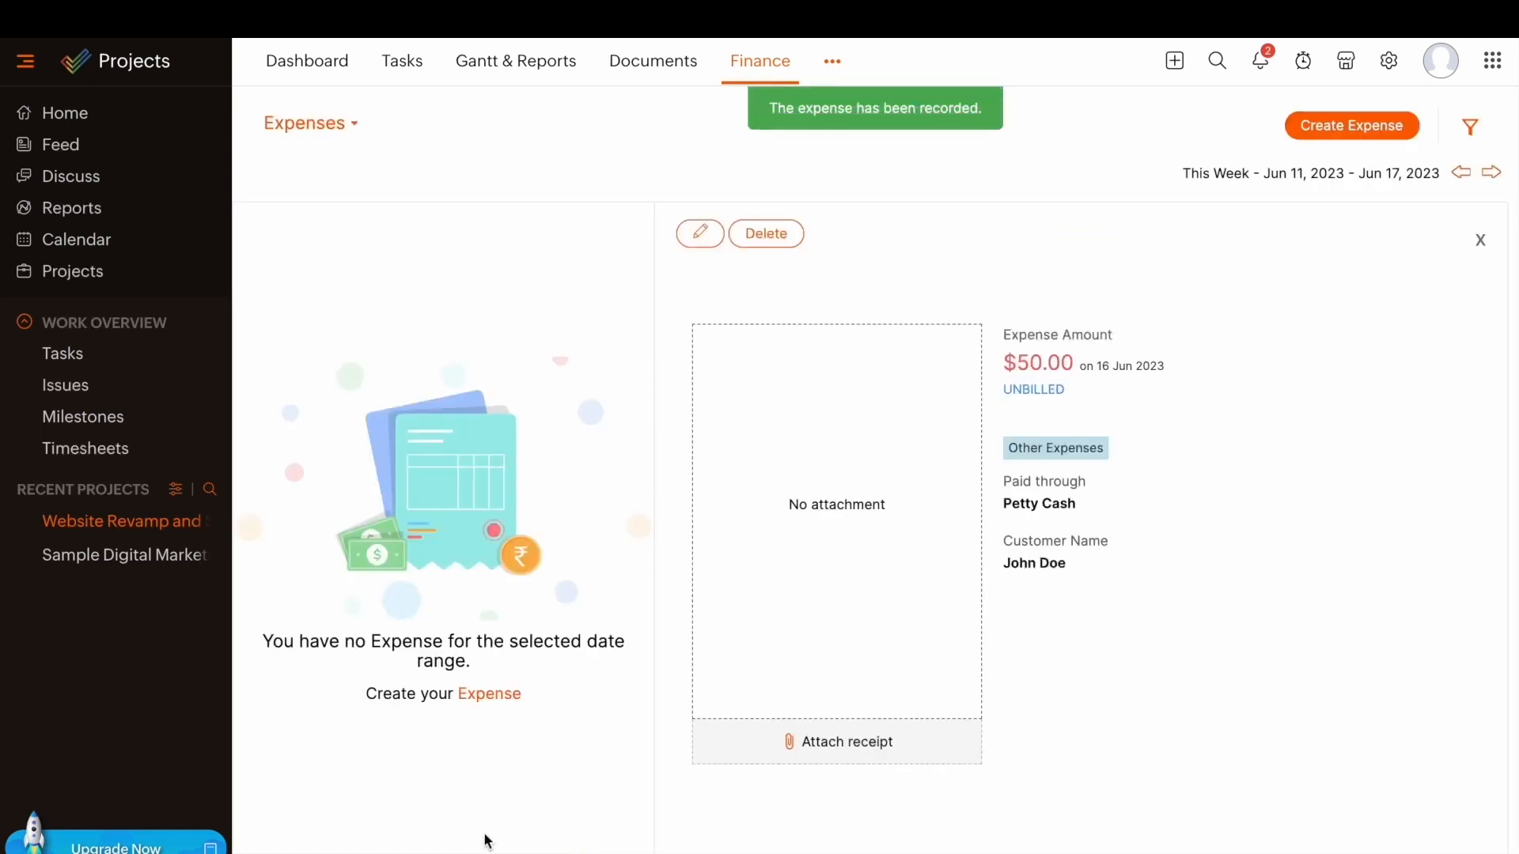
# - Review the $50 expense in Books' Expenses list, then go to Bills
pyautogui.click(74, 308)
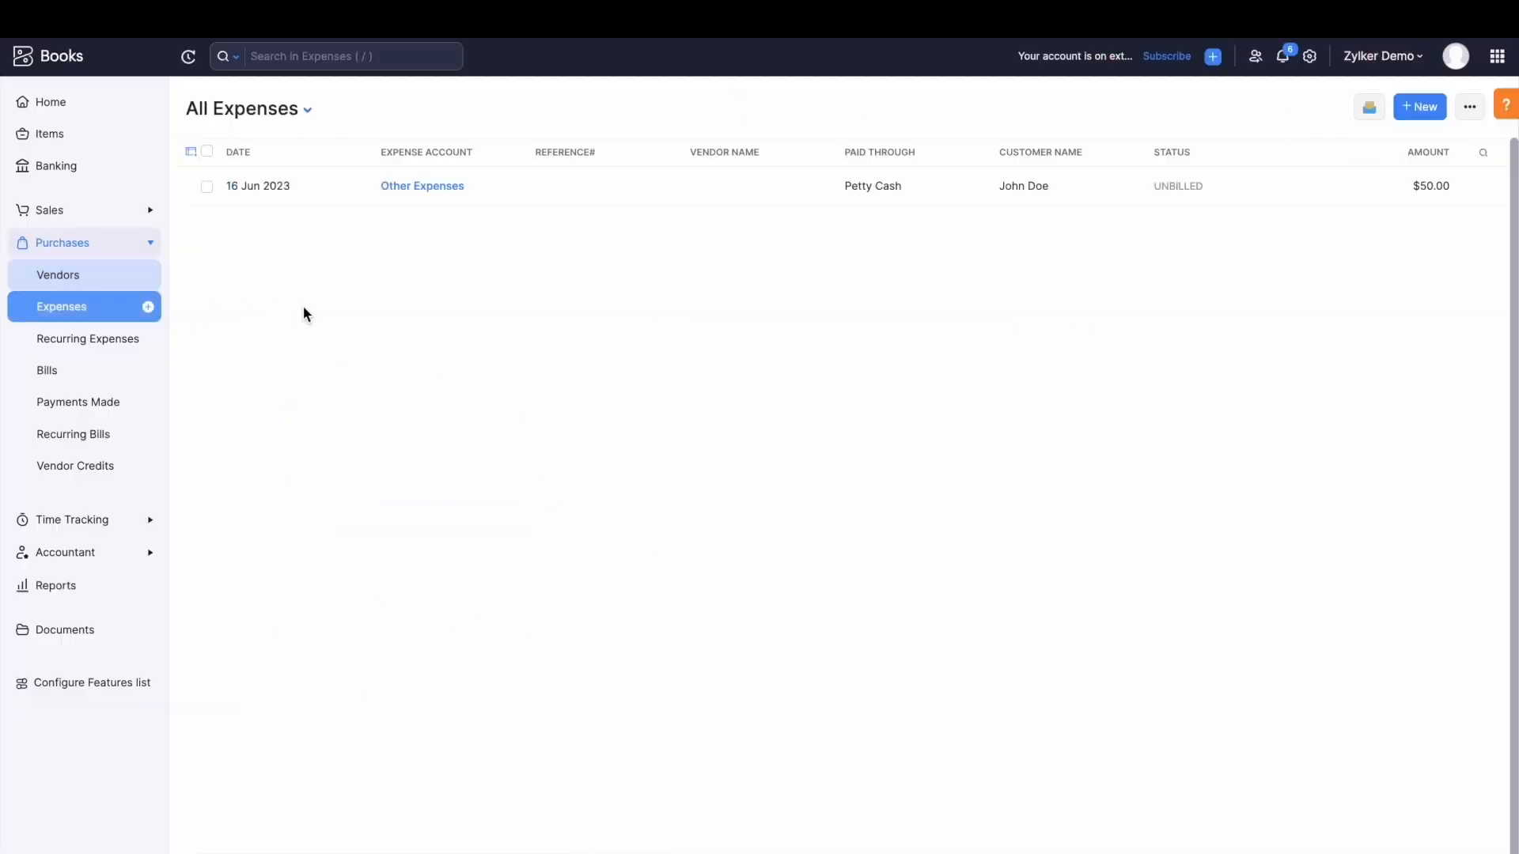
pyautogui.click(326, 177)
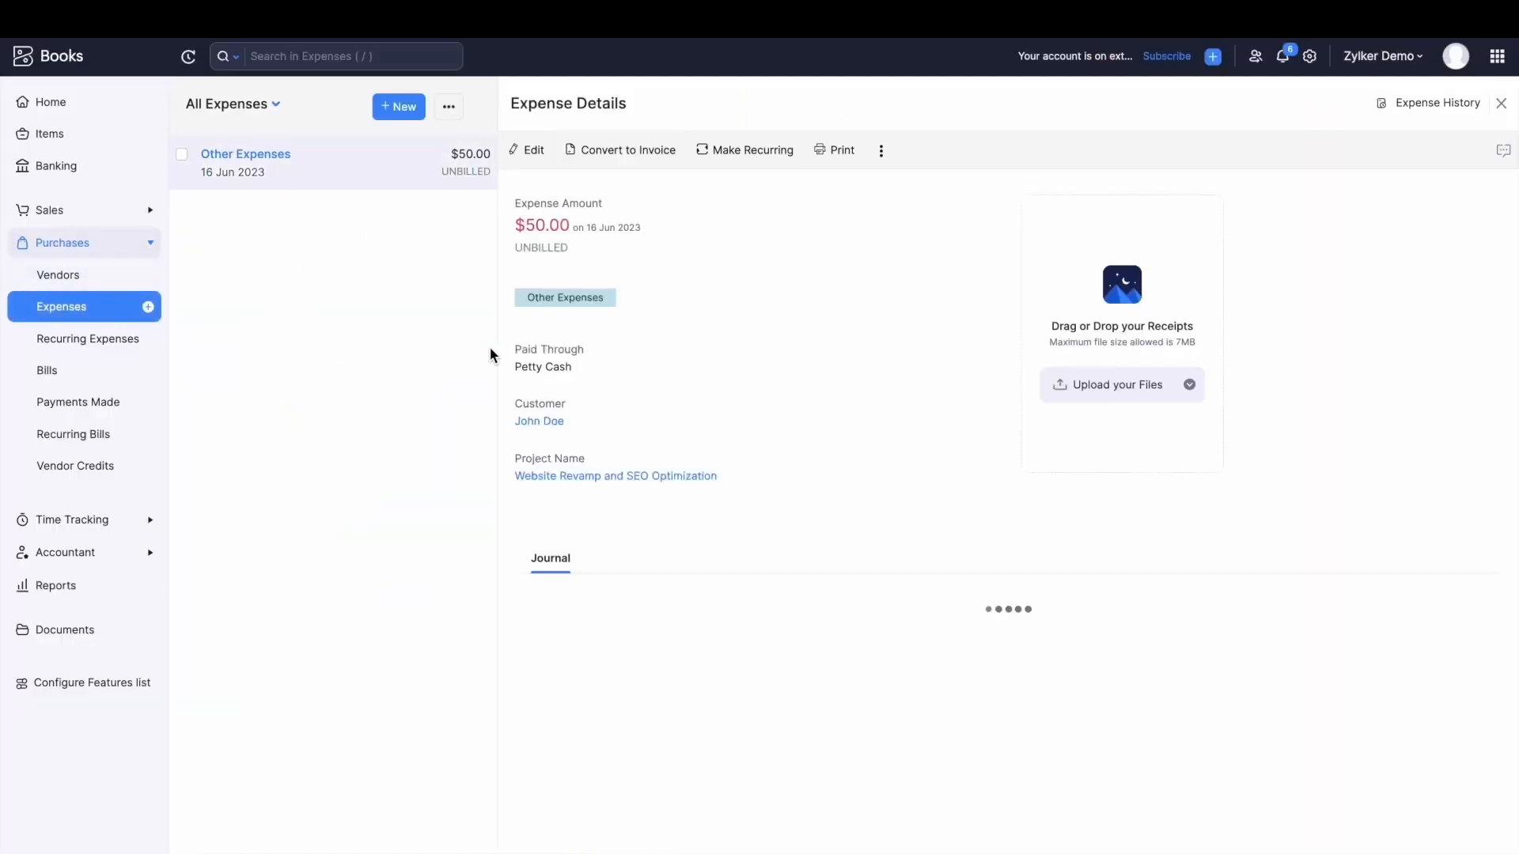
pyautogui.click(55, 371)
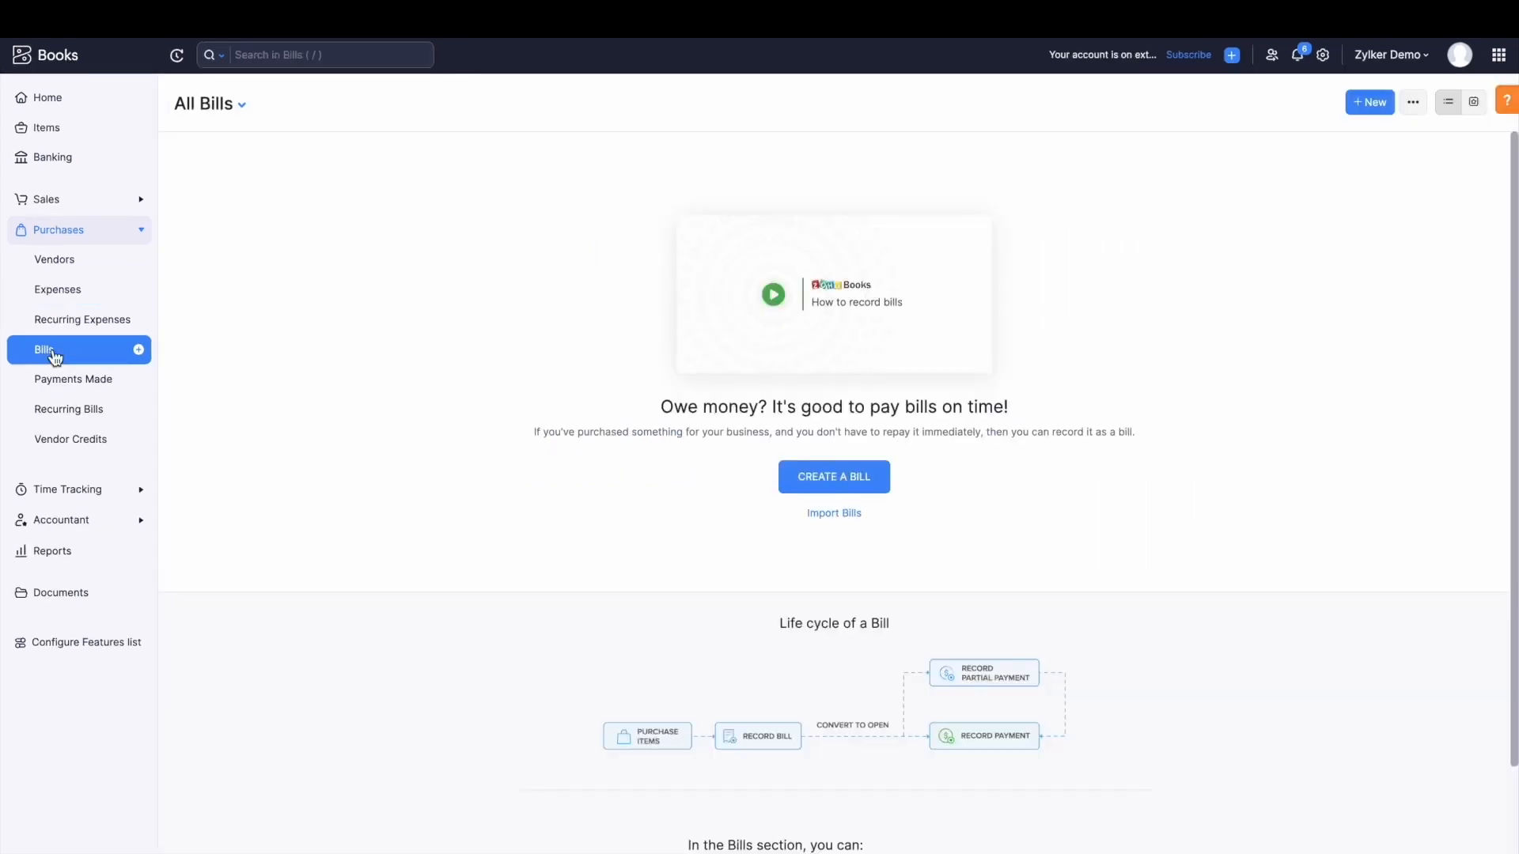
# - Start a bill from vendor AB designing canva, bill number 123, dated 04 Jul 2023
pyautogui.click(138, 351)
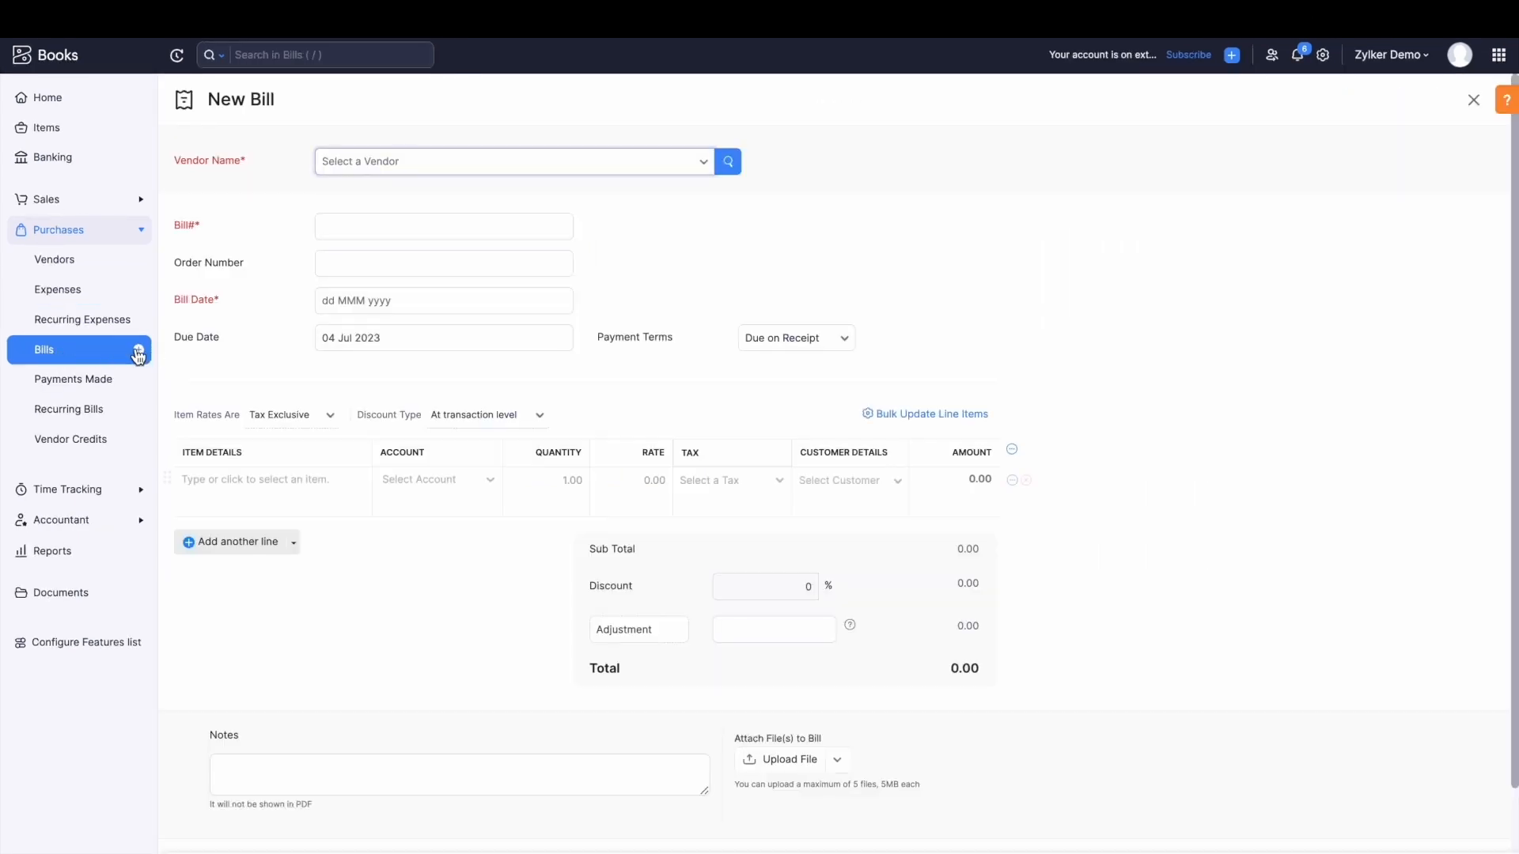
pyautogui.click(395, 167)
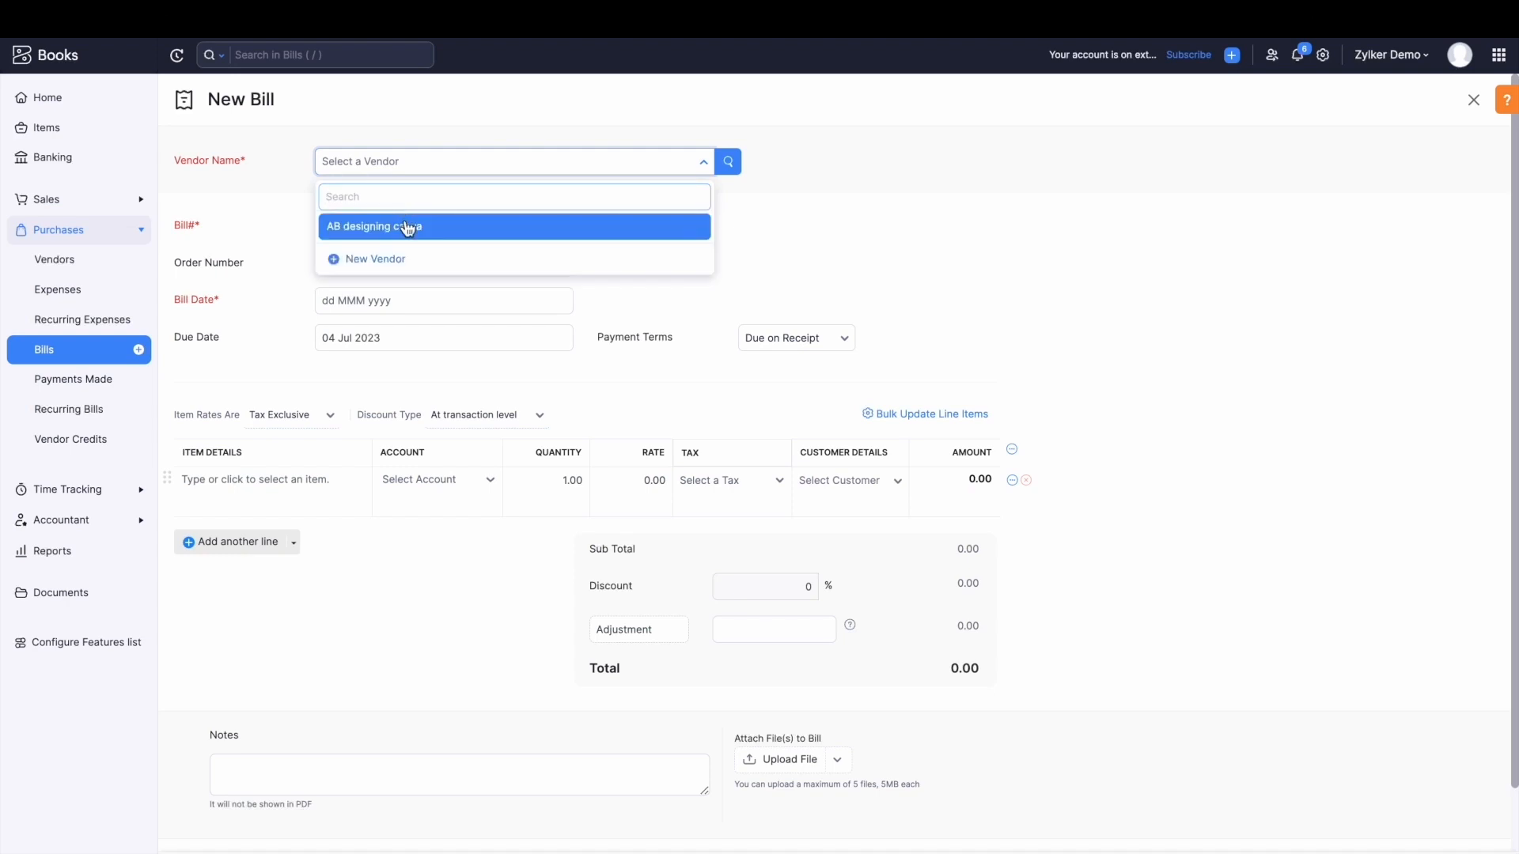
pyautogui.click(406, 227)
pyautogui.click(389, 260)
pyautogui.write('123')
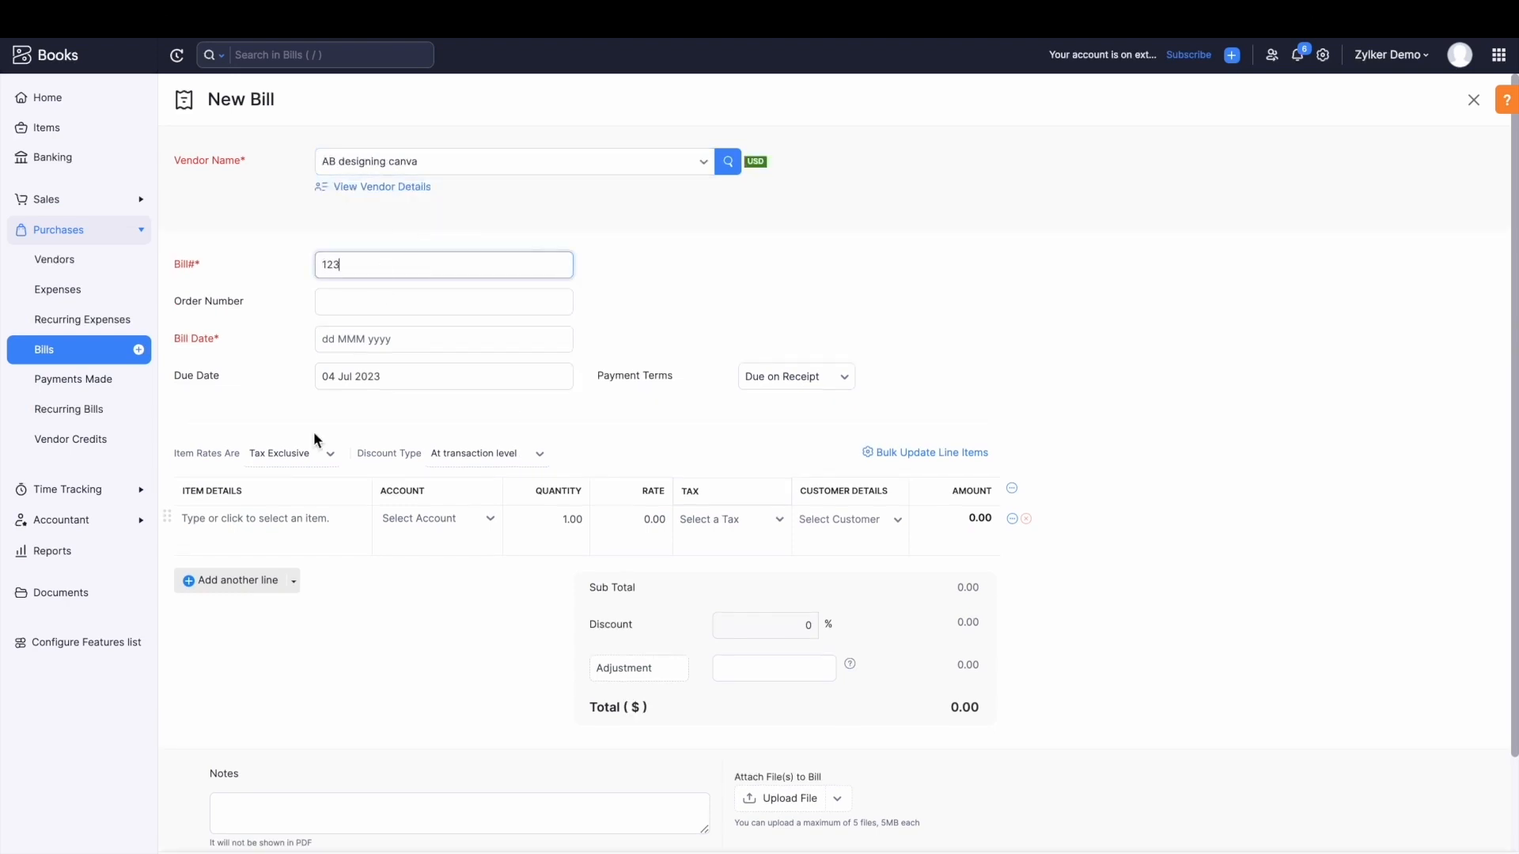
pyautogui.click(368, 351)
pyautogui.click(382, 196)
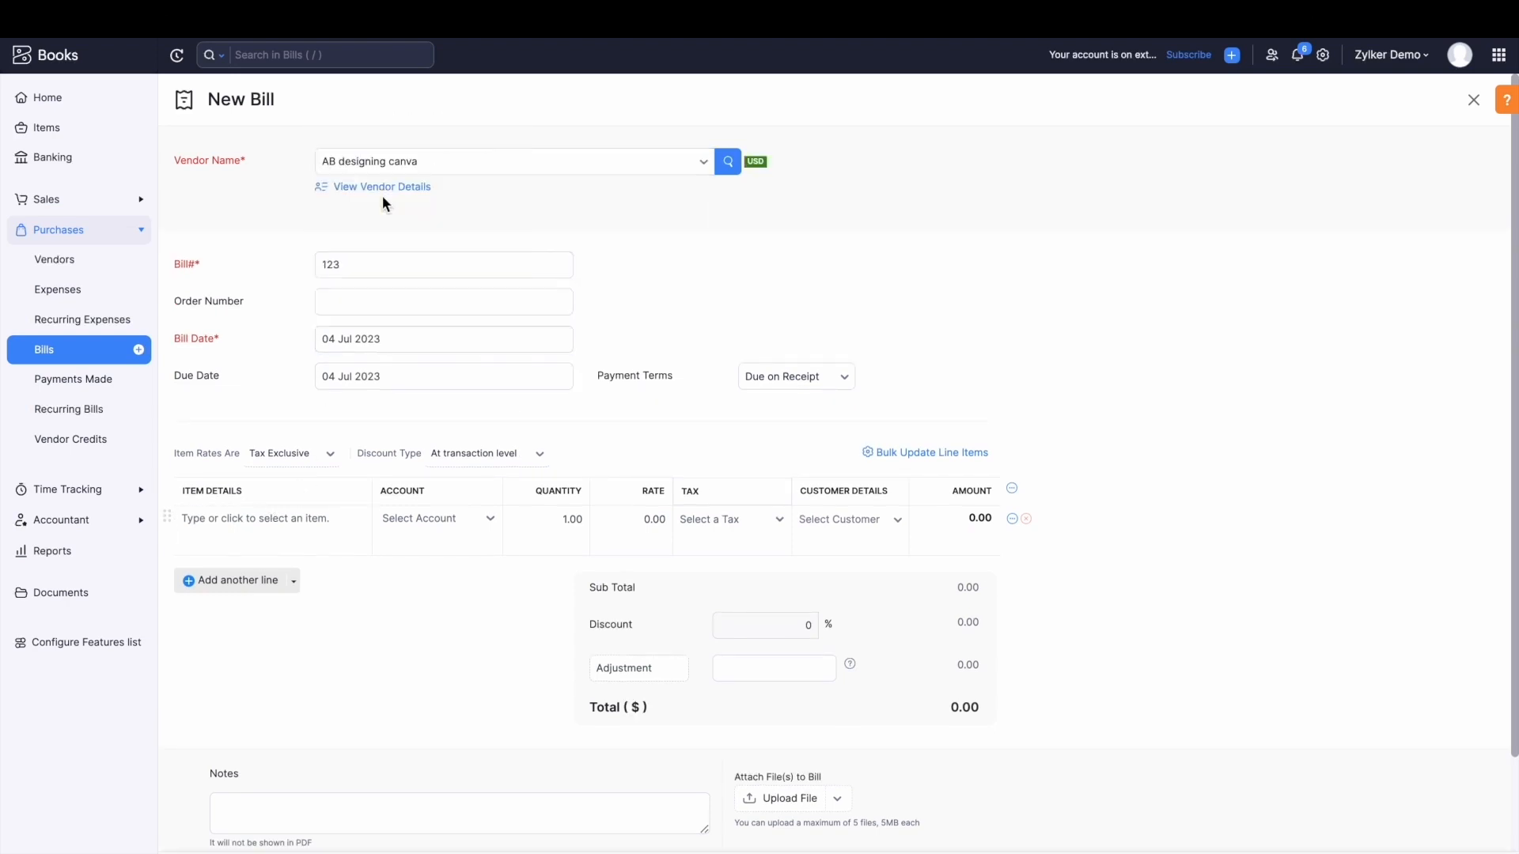
# - Add line item 'Page 2-3 designs' charged to Advertising And Marketing at rate 50
pyautogui.click(273, 522)
pyautogui.write('Page 2-3 designs')
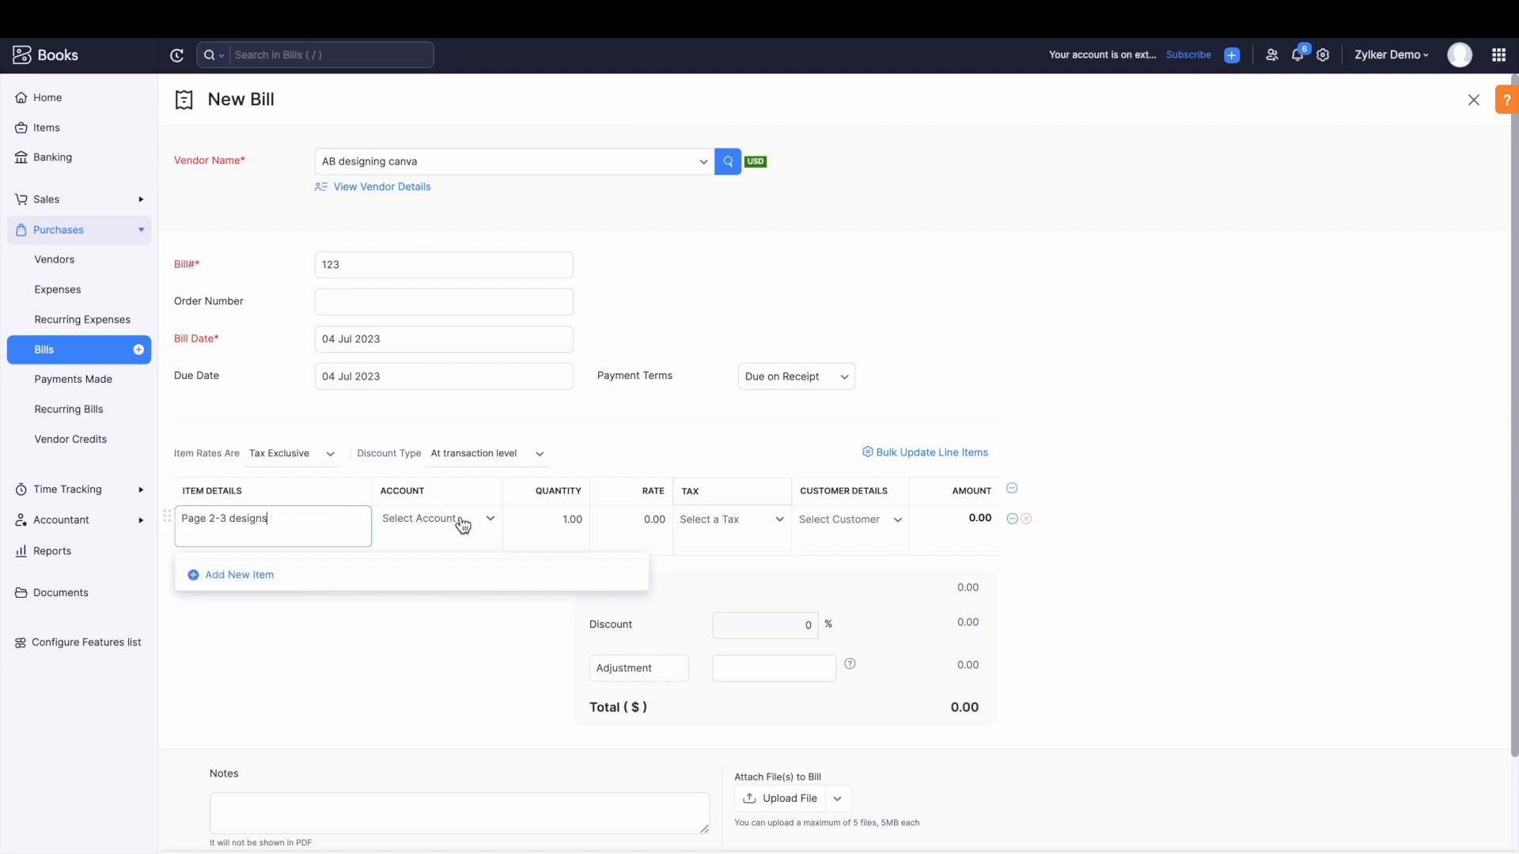
pyautogui.click(472, 525)
pyautogui.write('adv')
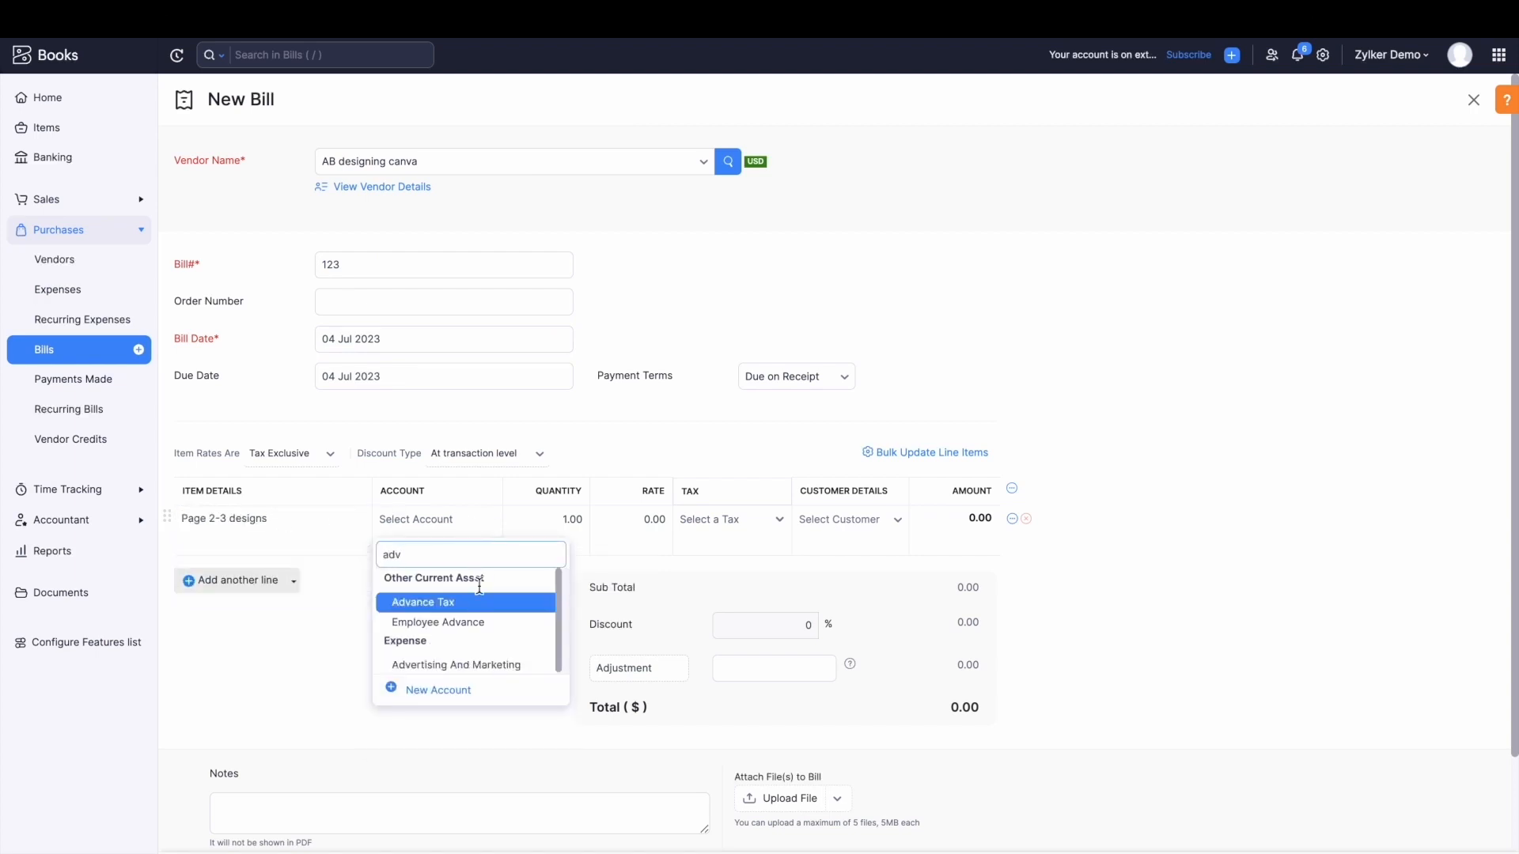
pyautogui.click(491, 659)
pyautogui.click(633, 519)
pyautogui.write('50')
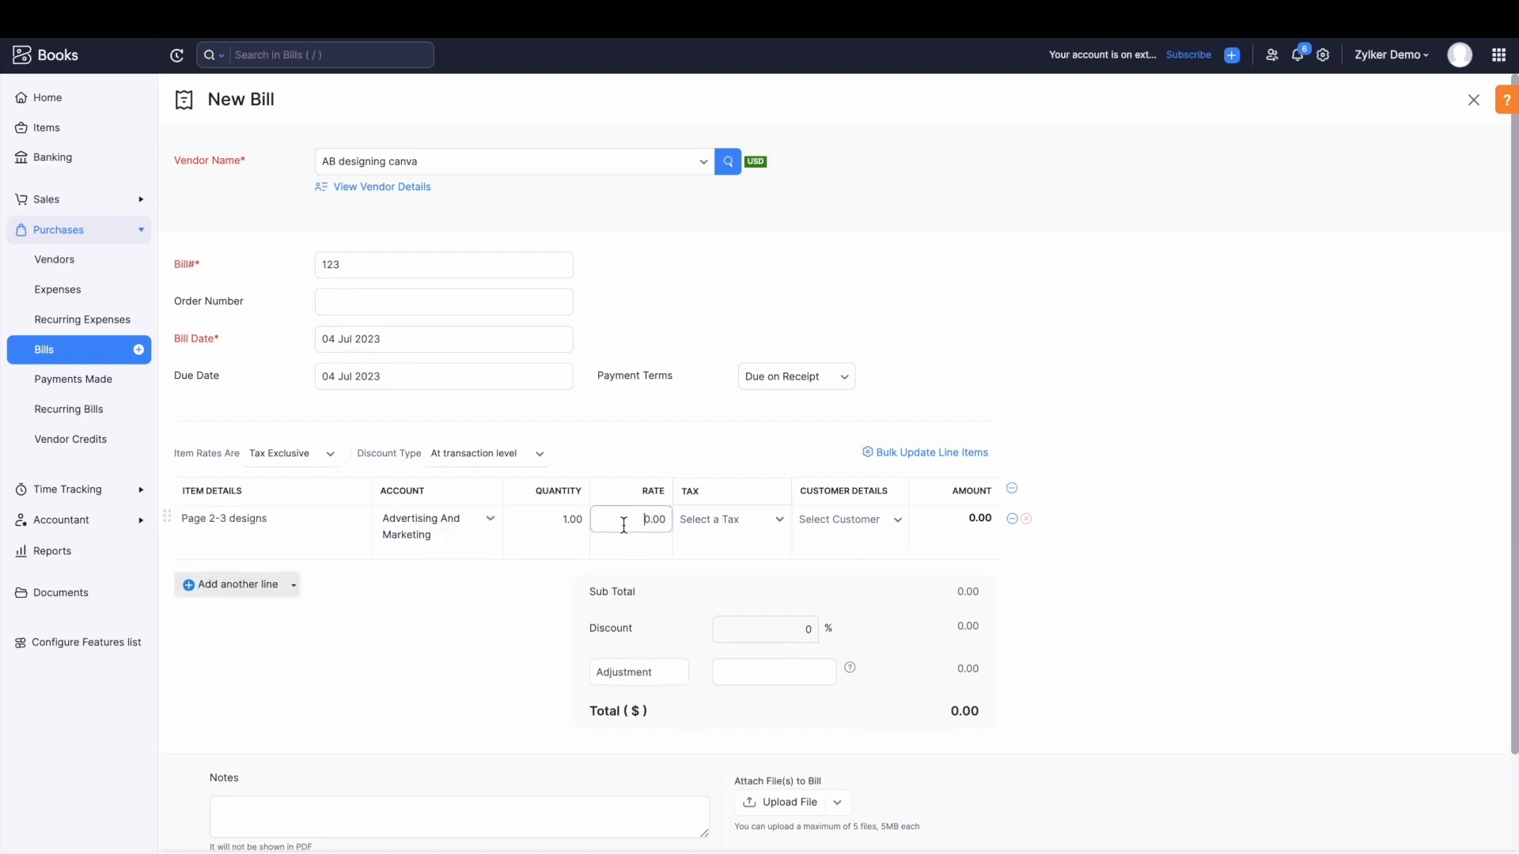
# - Assign the line to the customer and link it to the Website Revamp and SEO Optimization project
pyautogui.click(848, 522)
pyautogui.click(864, 609)
pyautogui.click(832, 545)
pyautogui.click(861, 653)
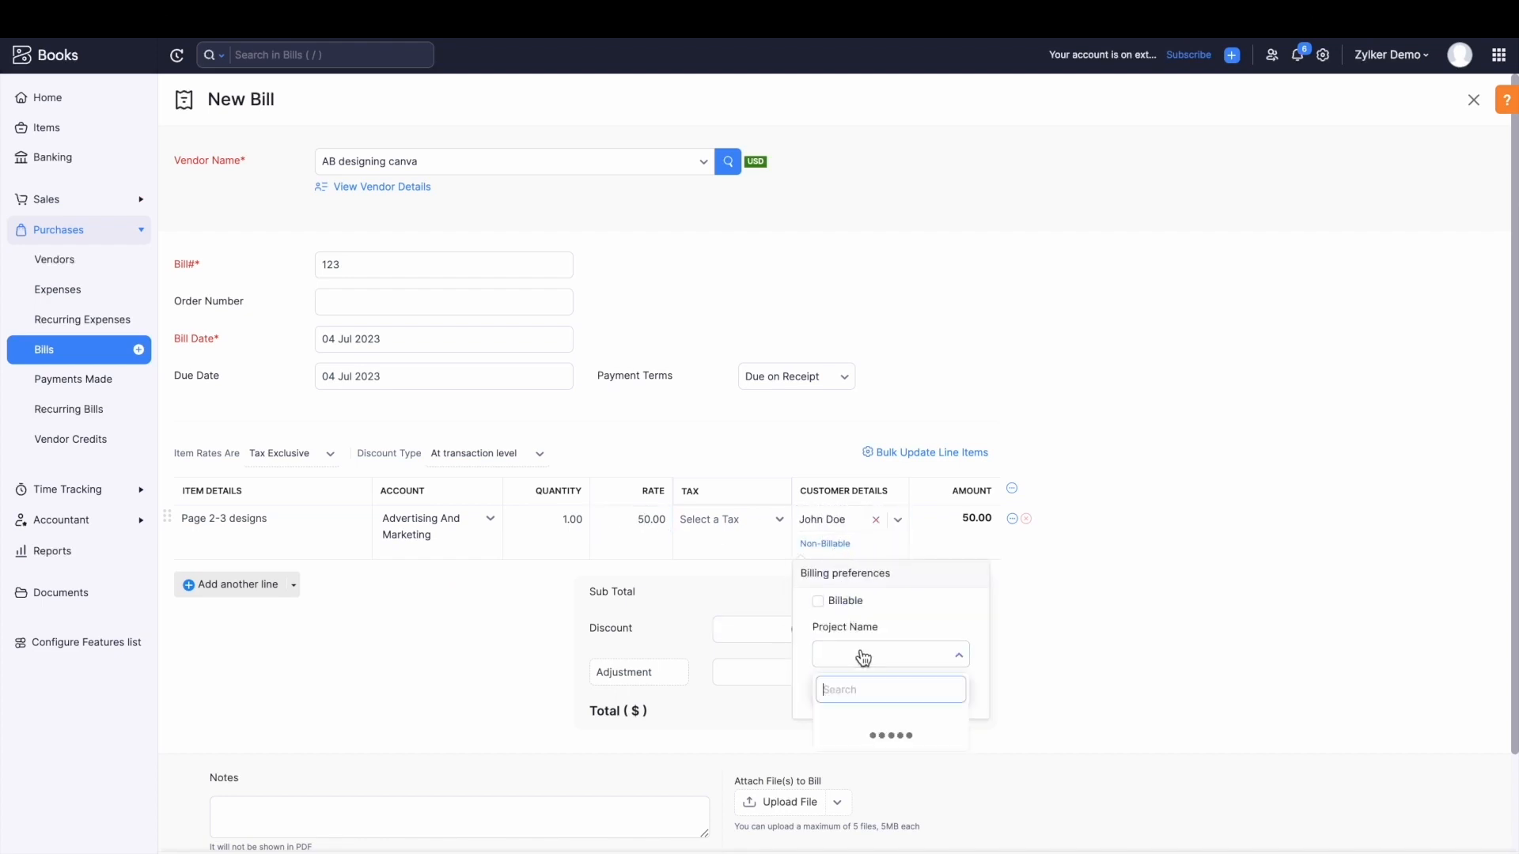
pyautogui.click(913, 739)
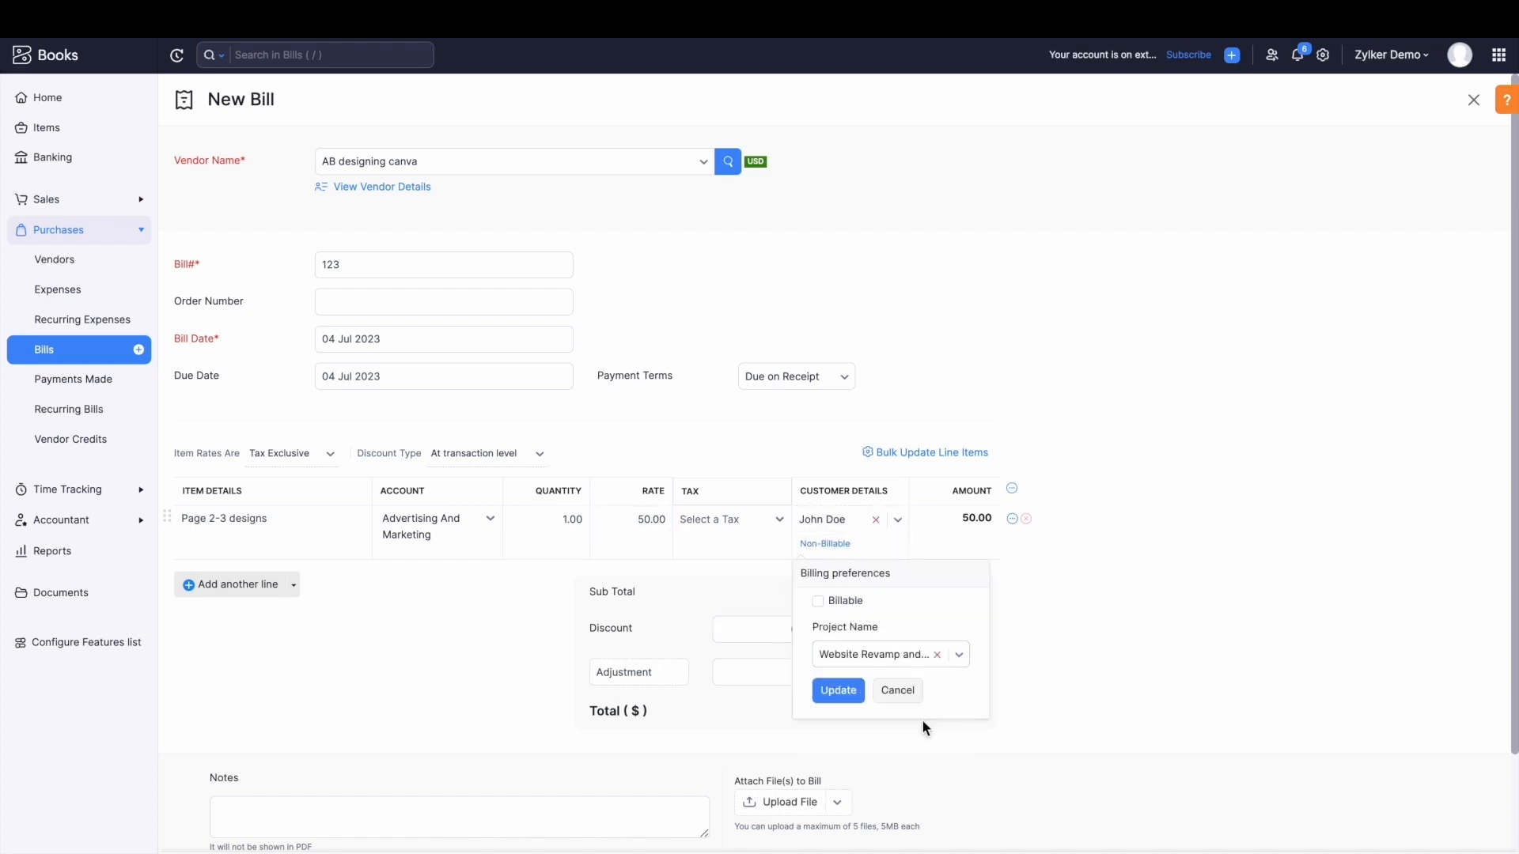
pyautogui.click(839, 690)
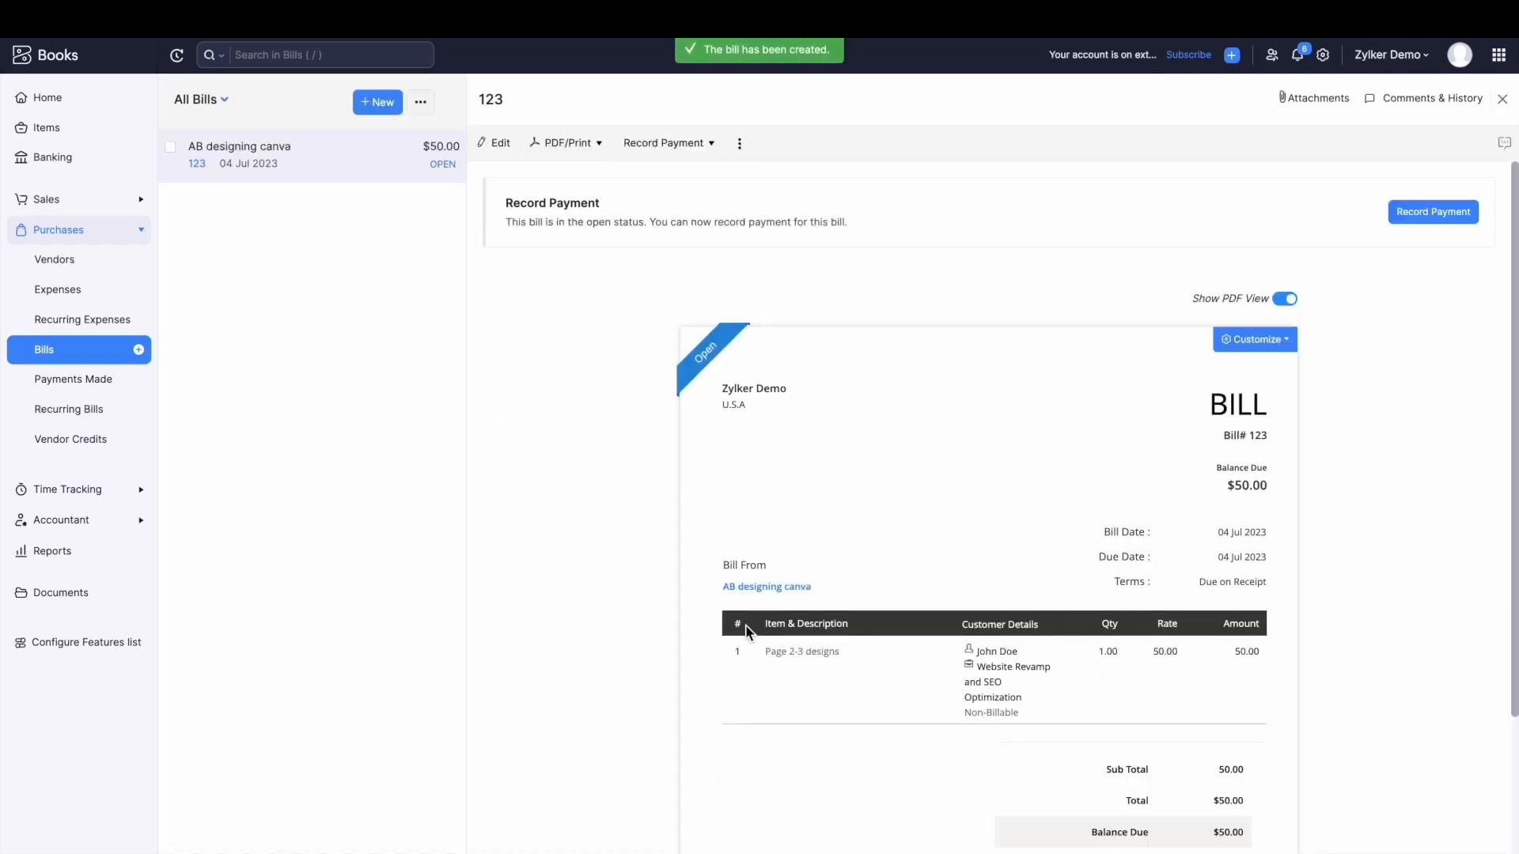
pyautogui.click(82, 518)
# - Start a manual journal with notes 'test' and lines for Sales and General Income
pyautogui.click(140, 336)
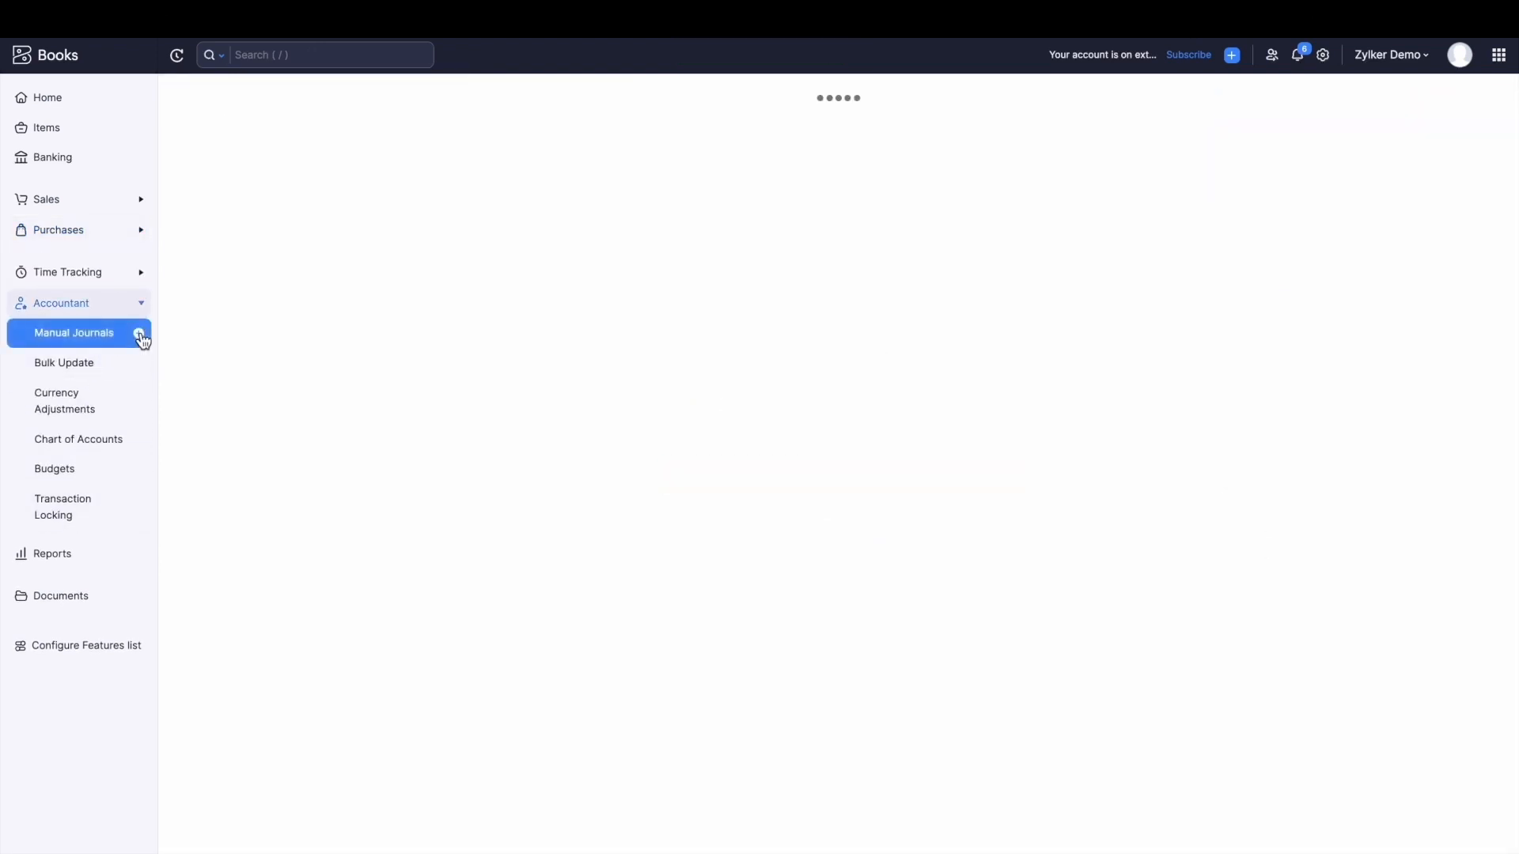
pyautogui.click(384, 274)
pyautogui.write('test')
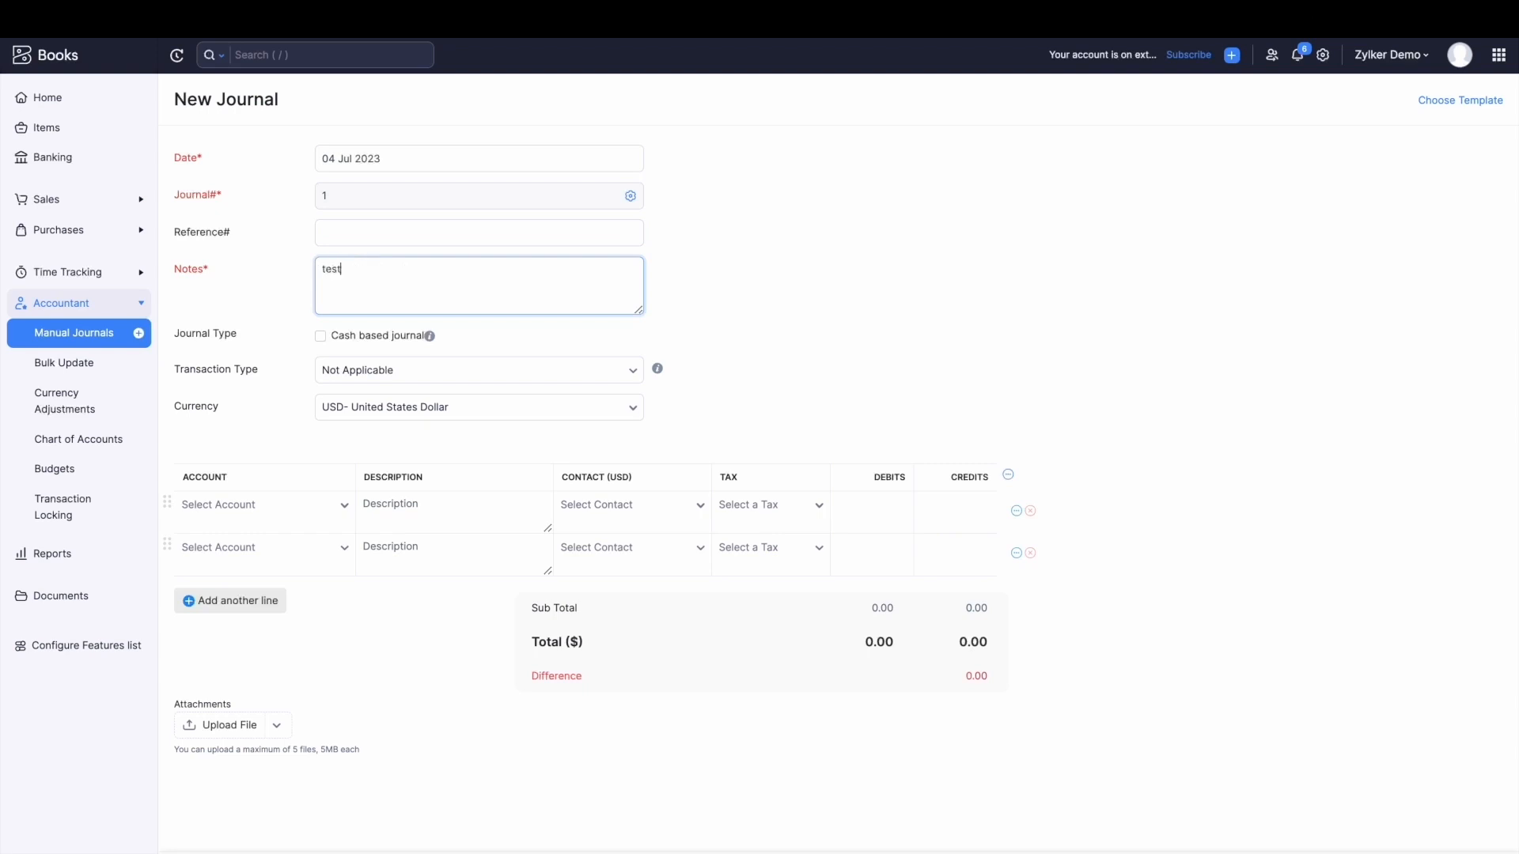
pyautogui.click(273, 526)
pyautogui.write('sal')
pyautogui.click(248, 590)
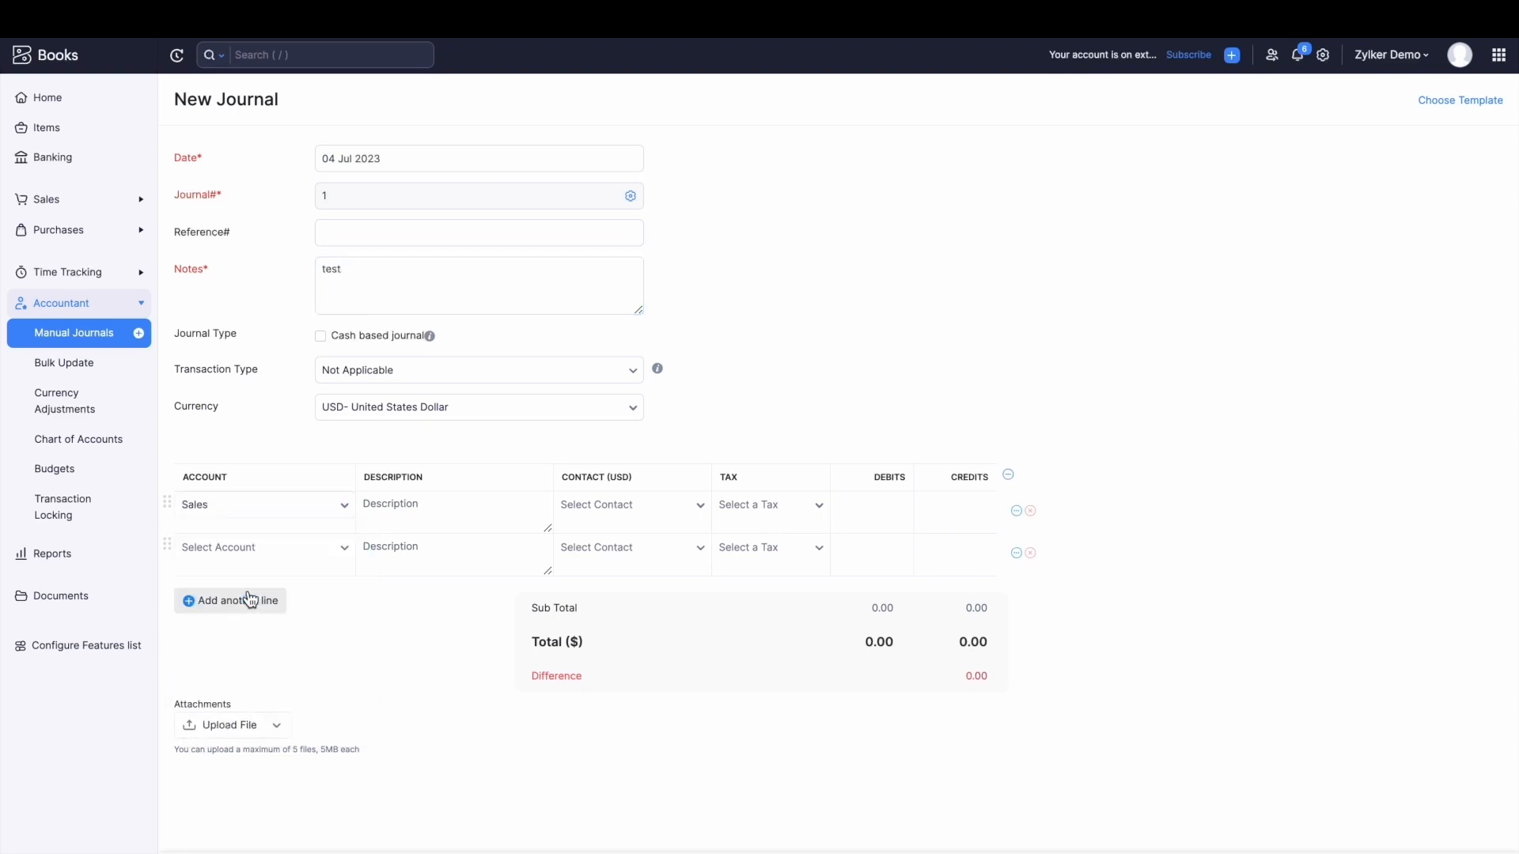
pyautogui.click(244, 546)
pyautogui.write('inc')
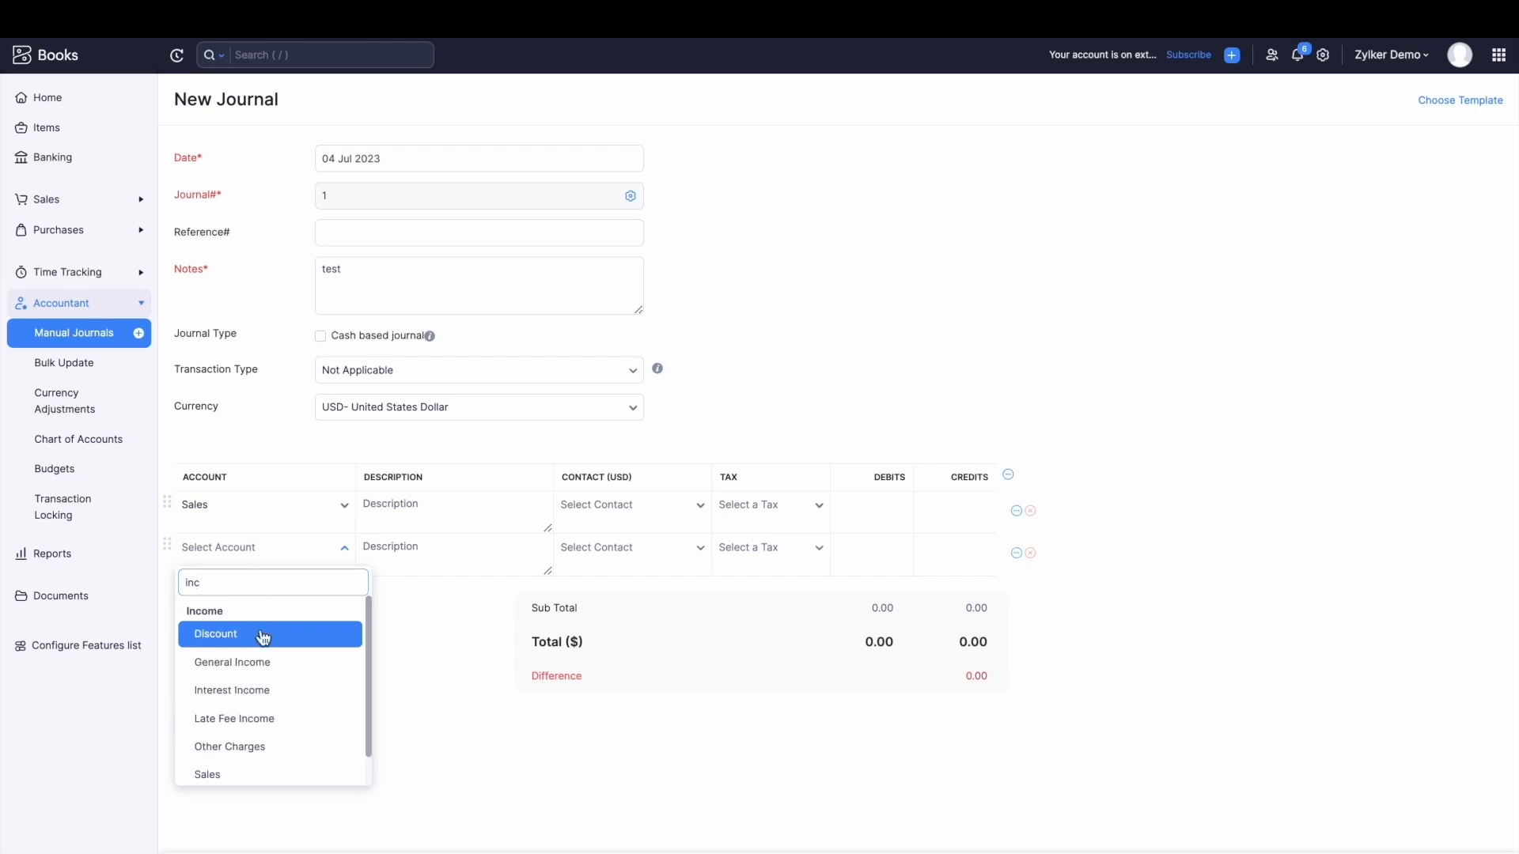
pyautogui.click(273, 667)
# - Debit Sales 50 and credit General Income 50, giving both lines the same contact
pyautogui.click(868, 506)
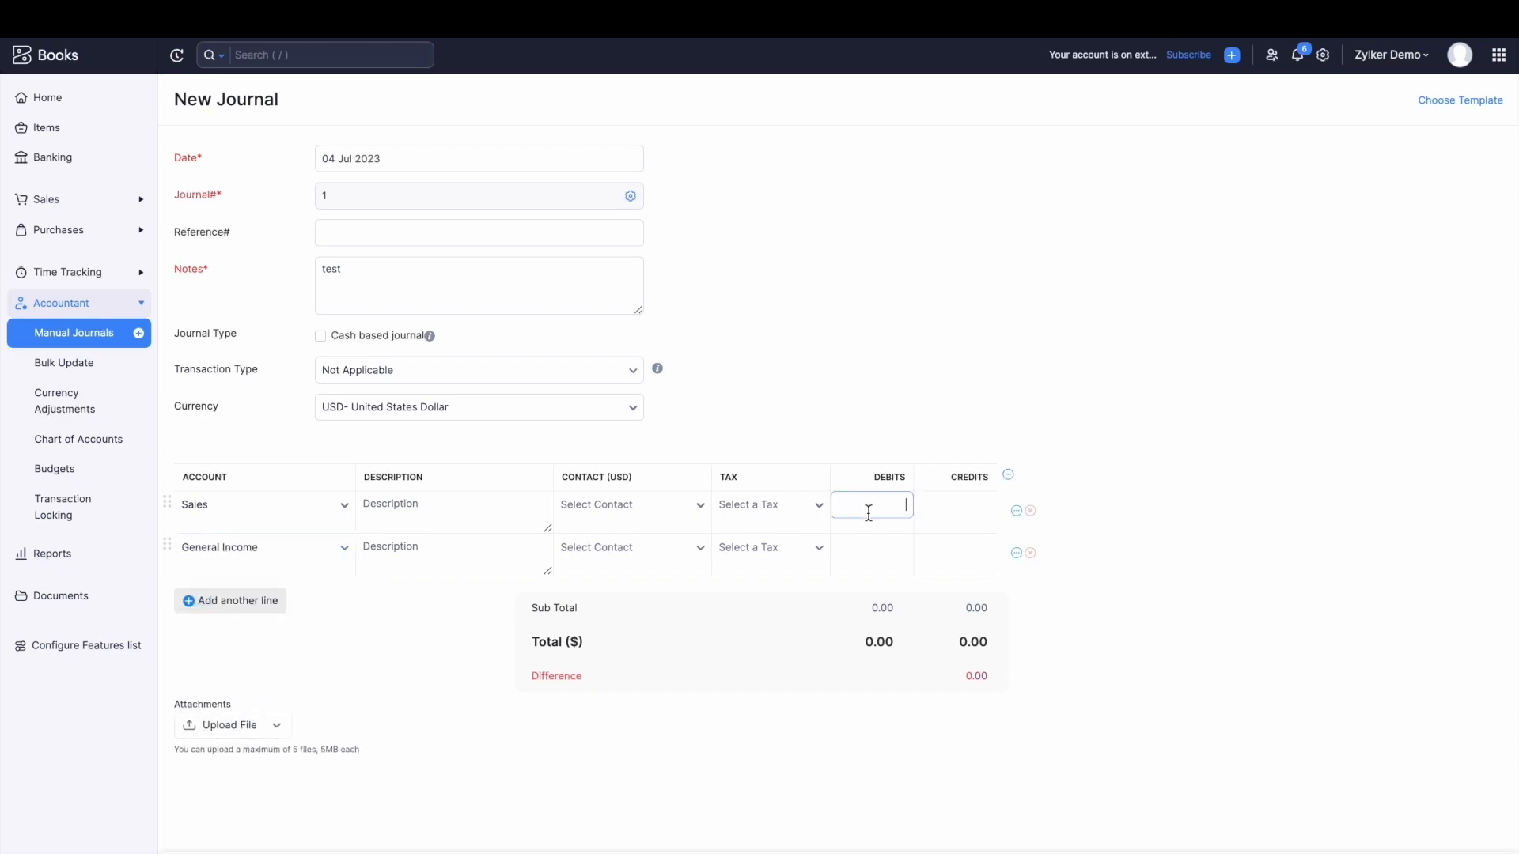
pyautogui.write('50')
pyautogui.click(957, 548)
pyautogui.write('50')
pyautogui.click(606, 516)
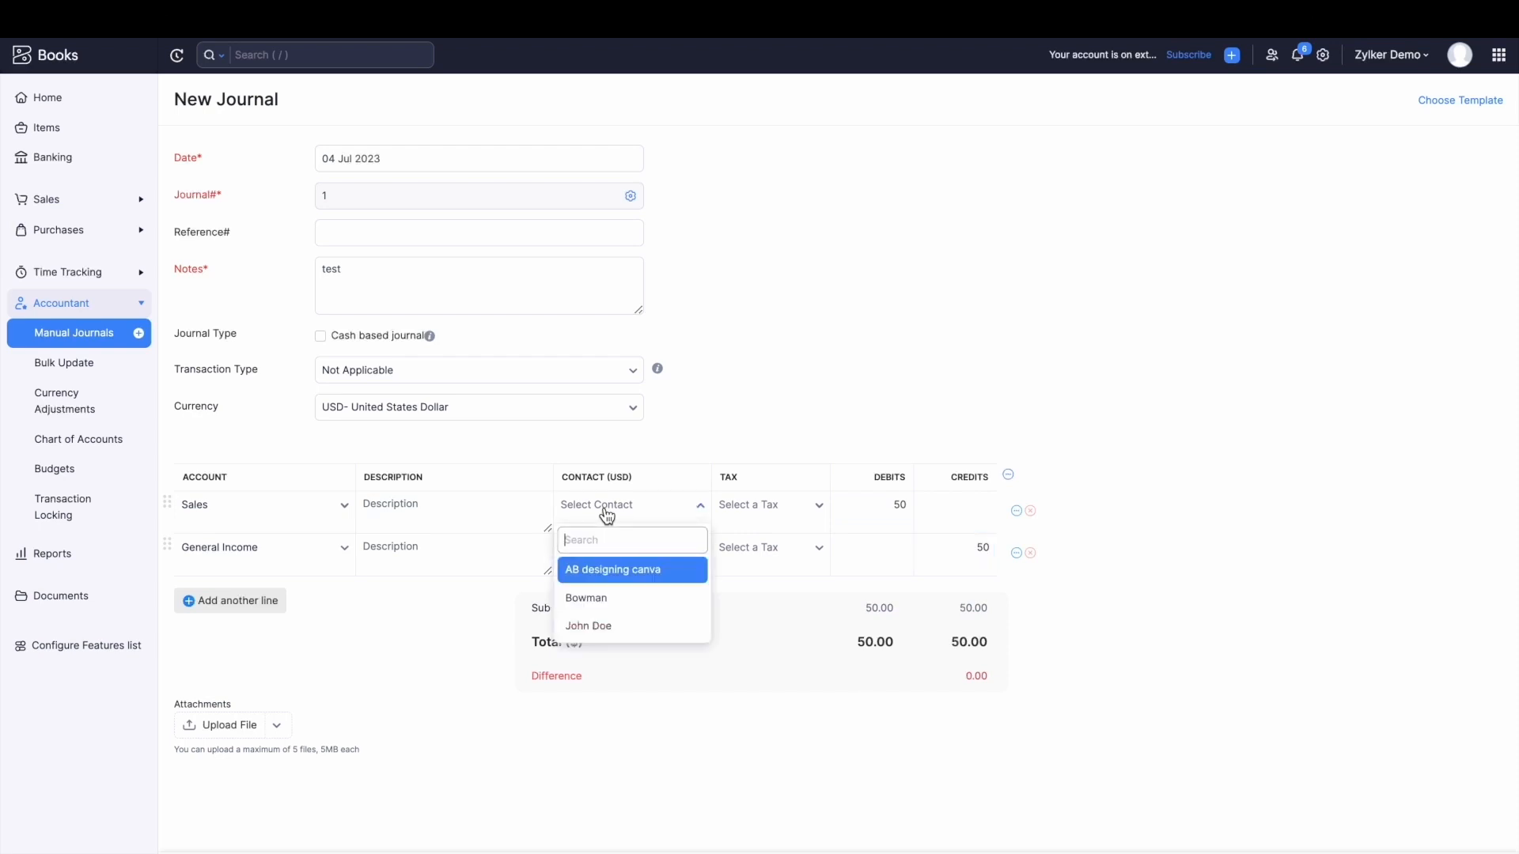
pyautogui.click(639, 624)
pyautogui.click(625, 563)
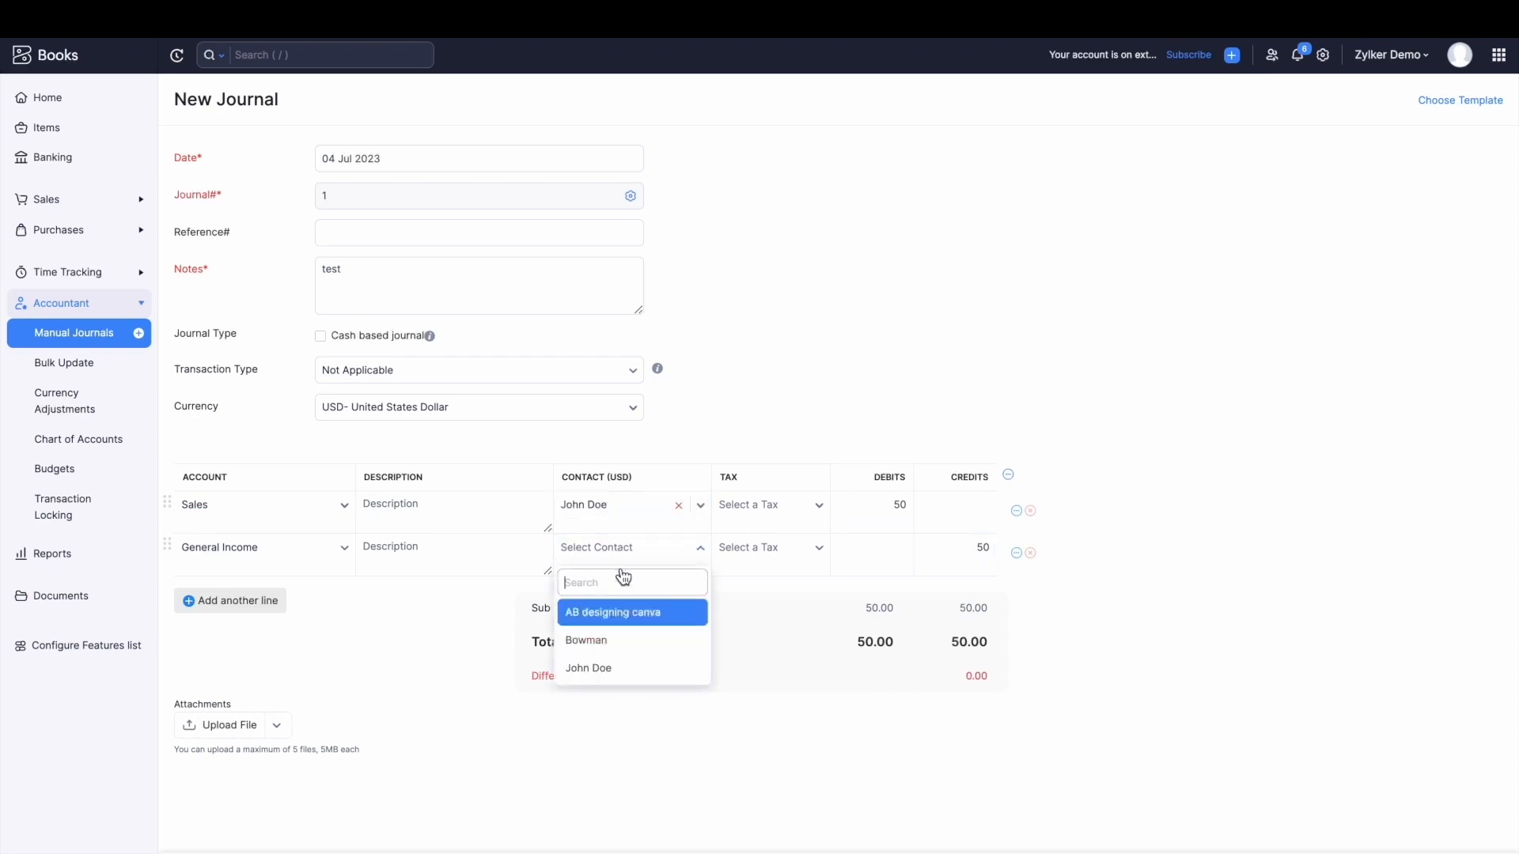
pyautogui.click(642, 671)
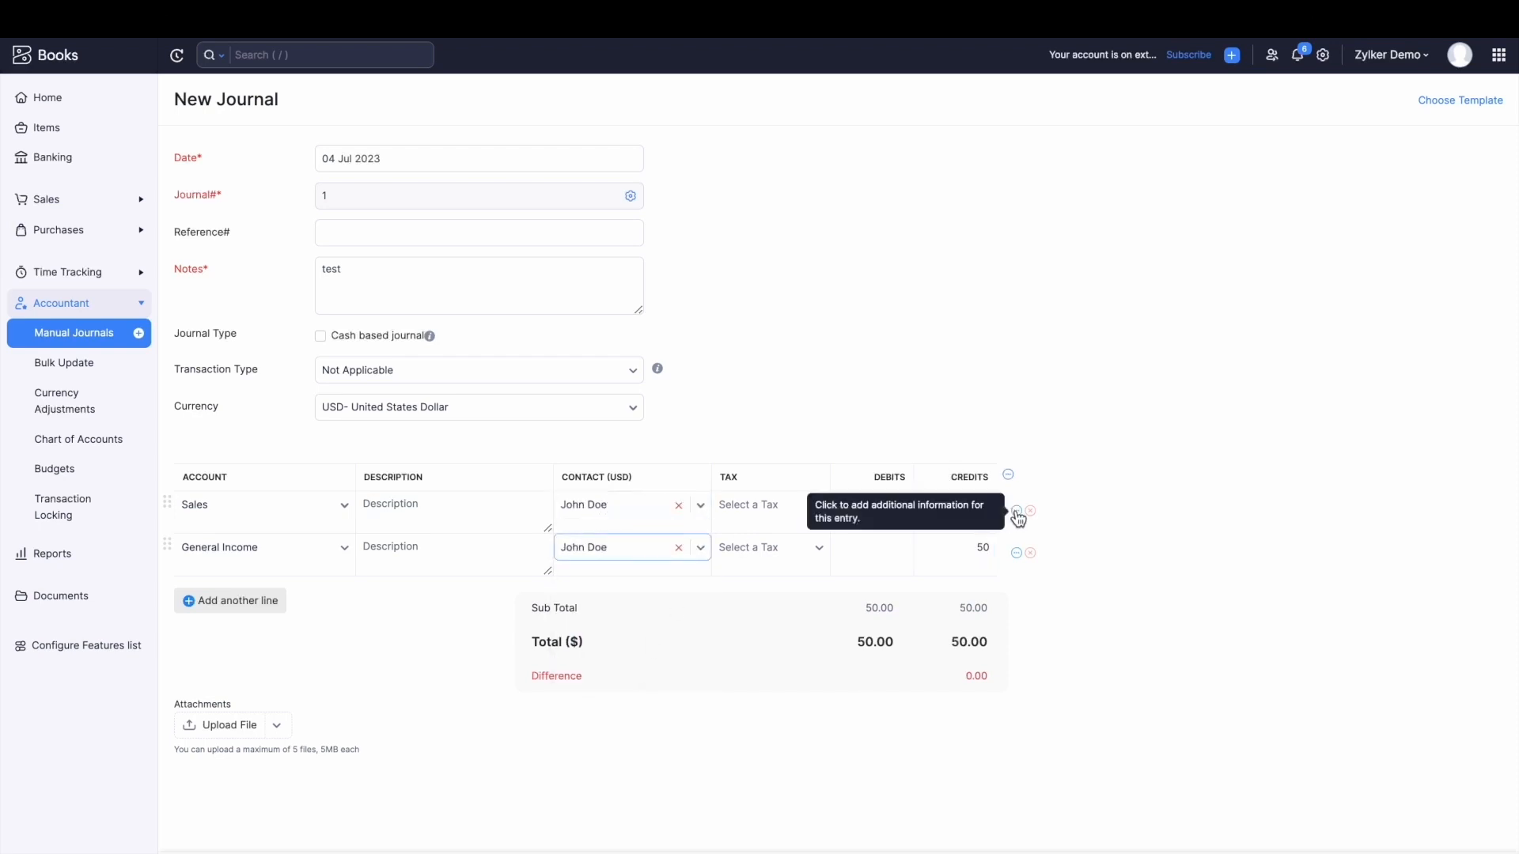
# - Tag both lines with the Website Revamp and SEO Optimization project and publish the journal
pyautogui.click(1006, 475)
pyautogui.click(981, 499)
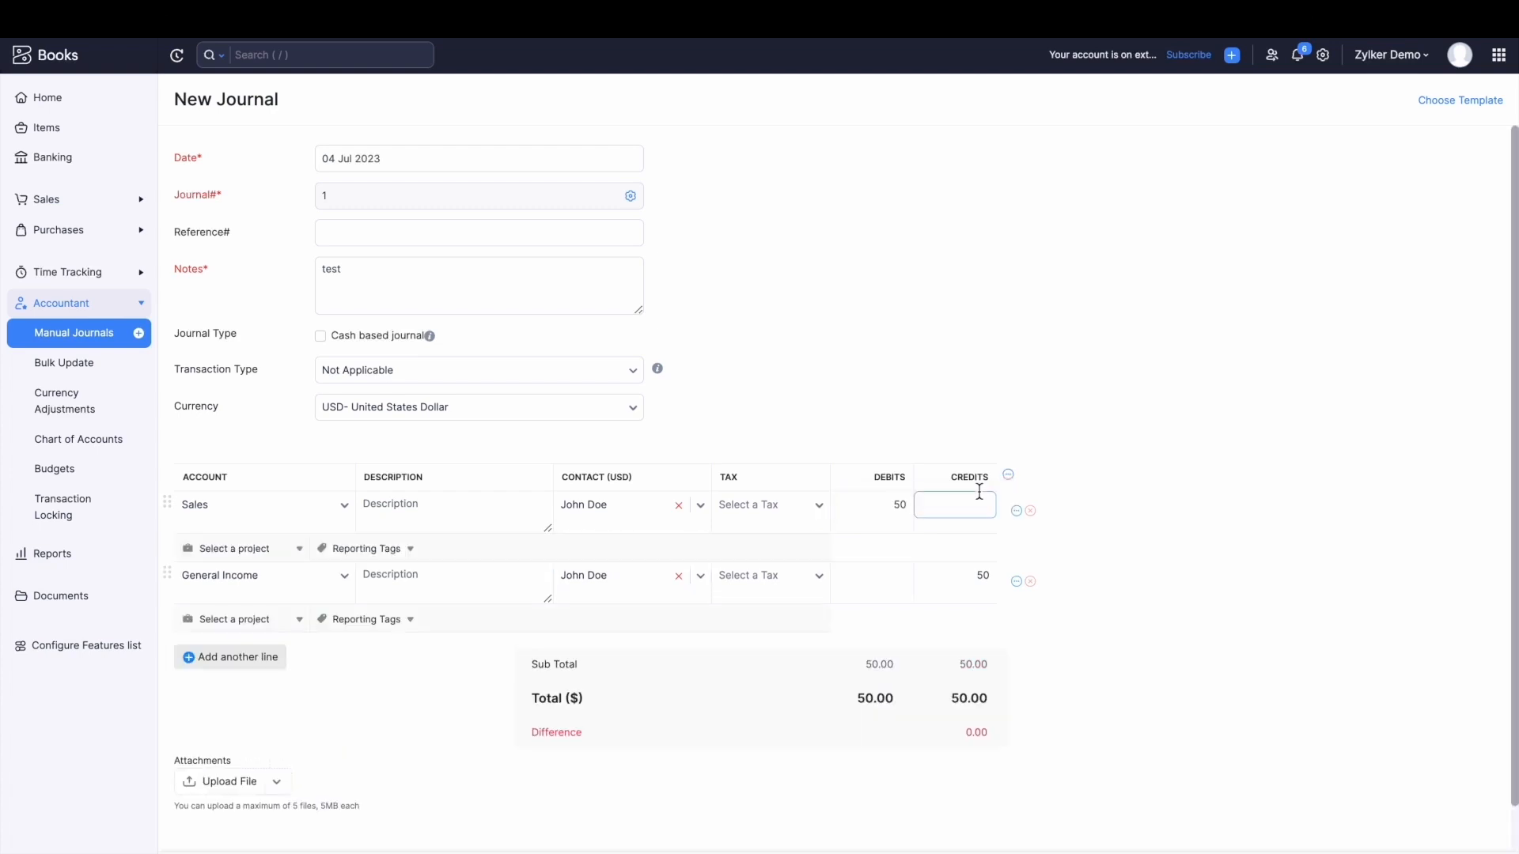
pyautogui.click(242, 550)
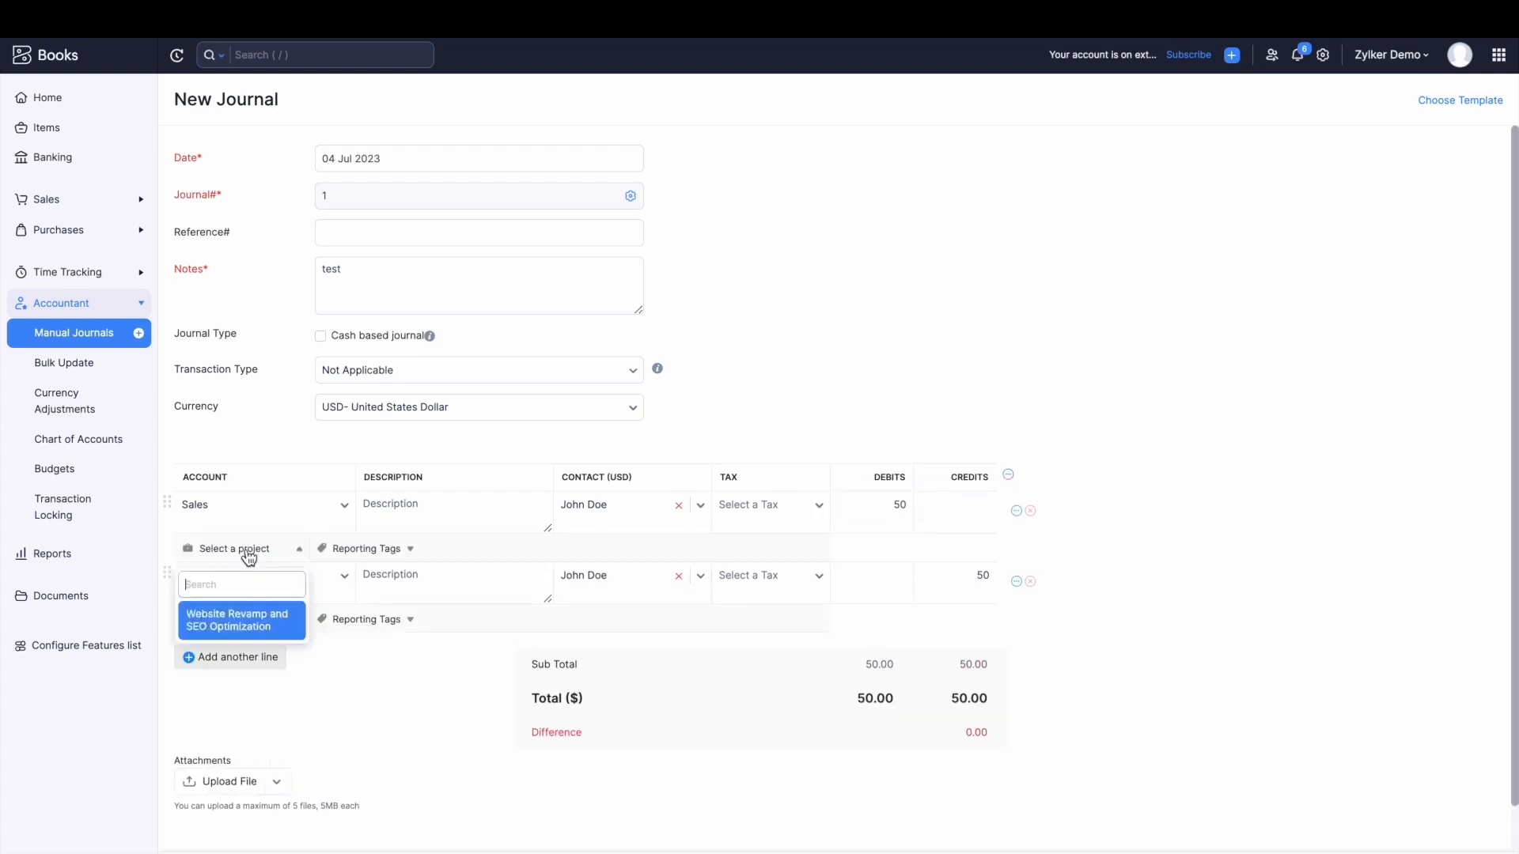
pyautogui.click(252, 625)
pyautogui.click(253, 626)
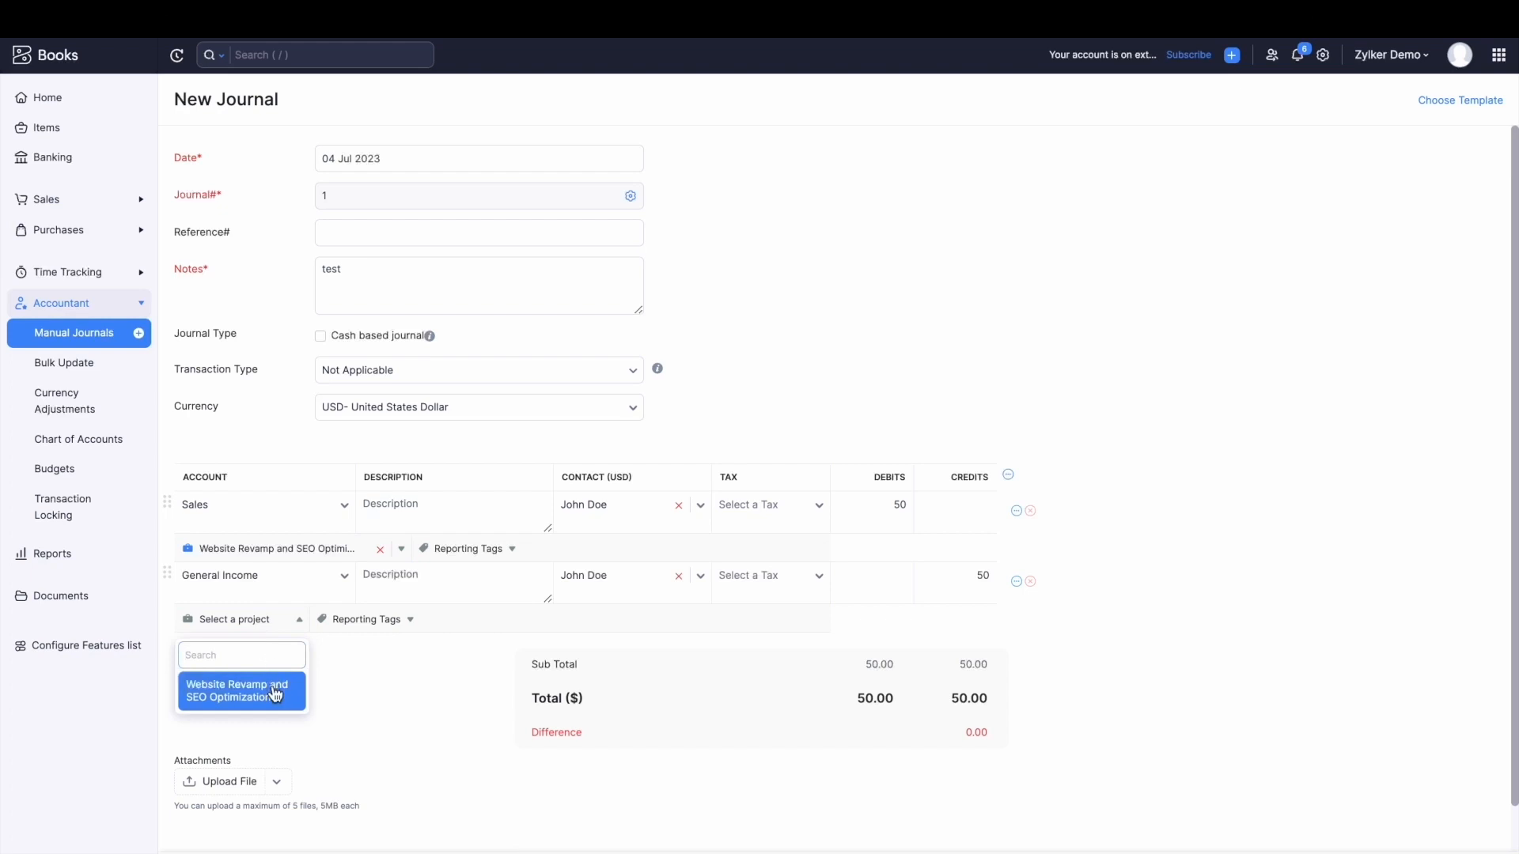
pyautogui.click(274, 693)
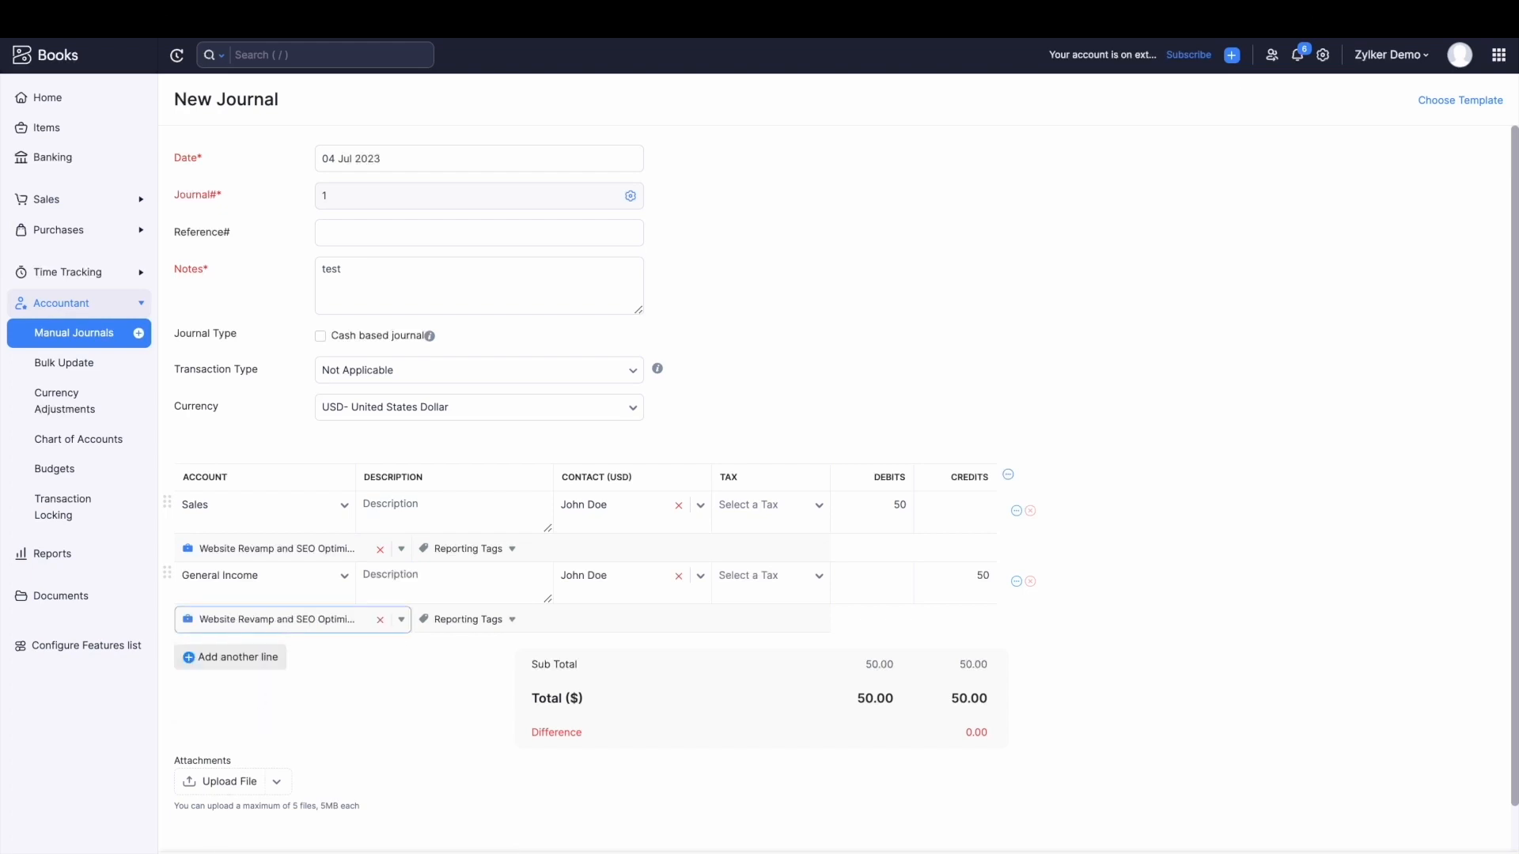
pyautogui.click(225, 853)
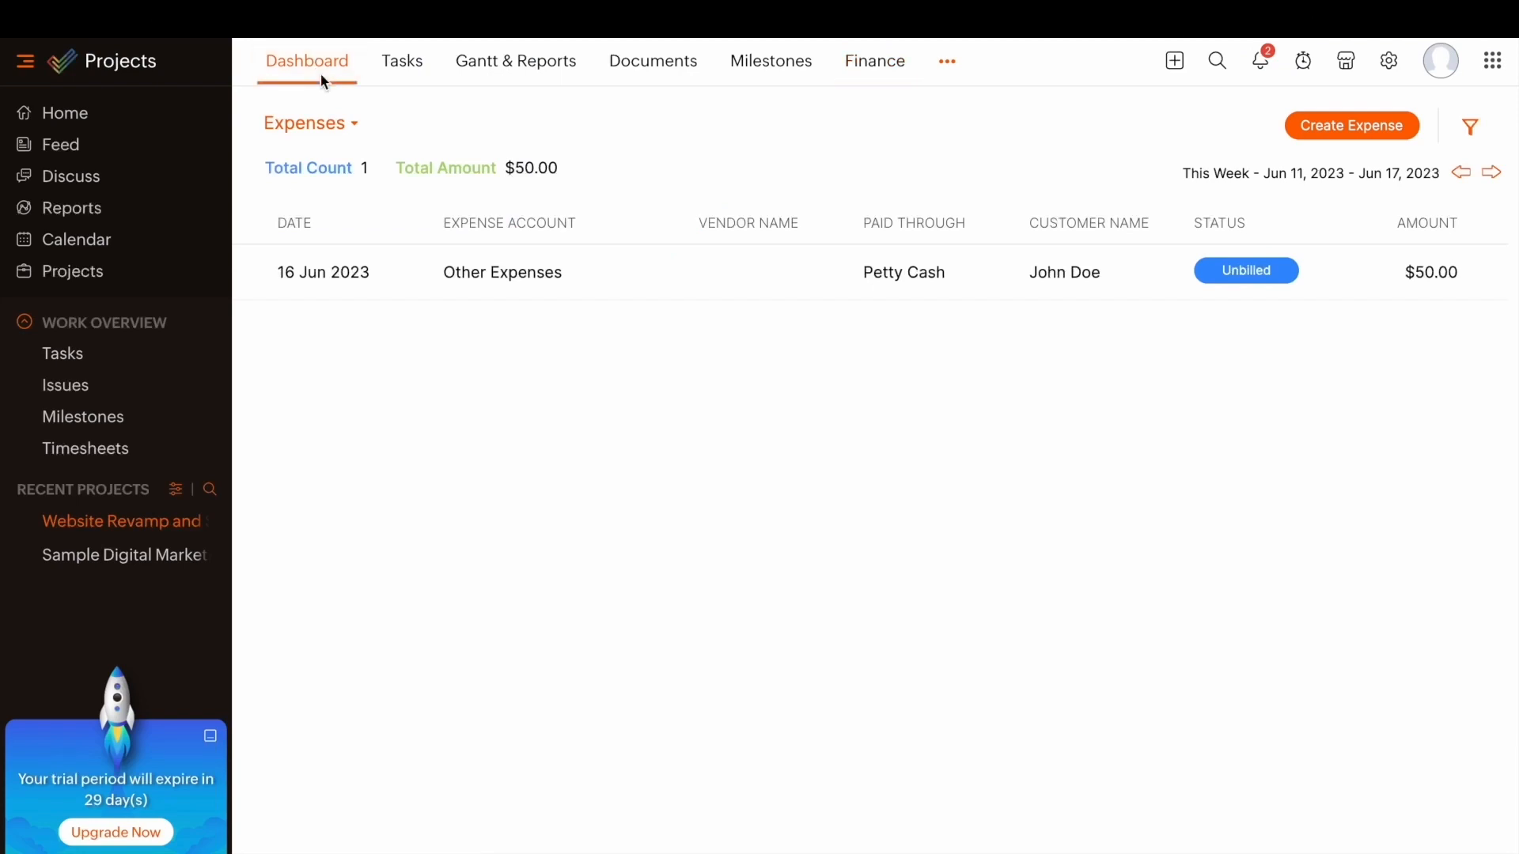
pyautogui.click(320, 73)
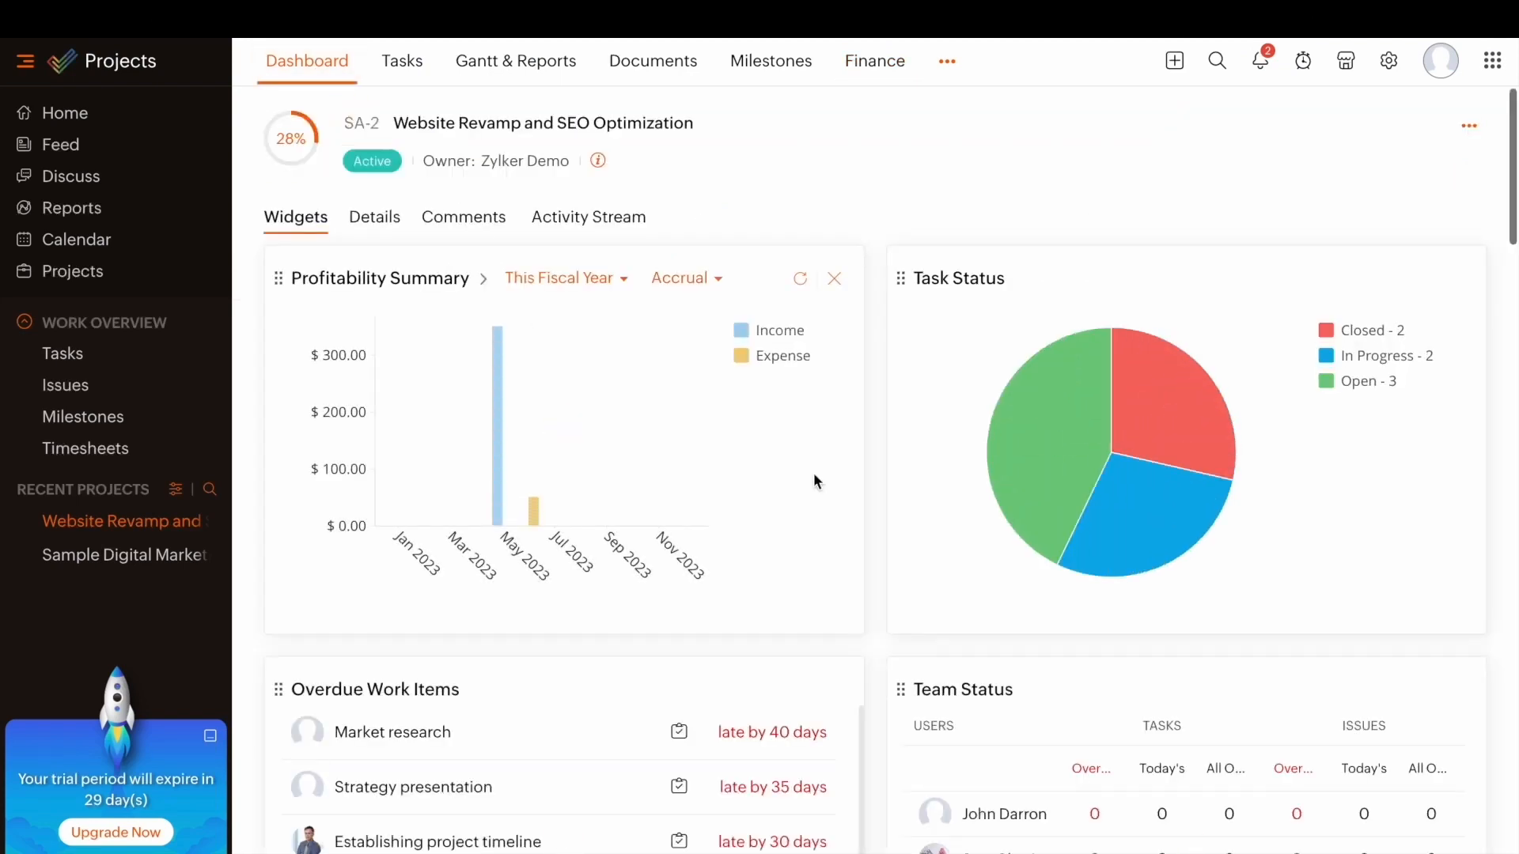
pyautogui.moveTo(495, 404)
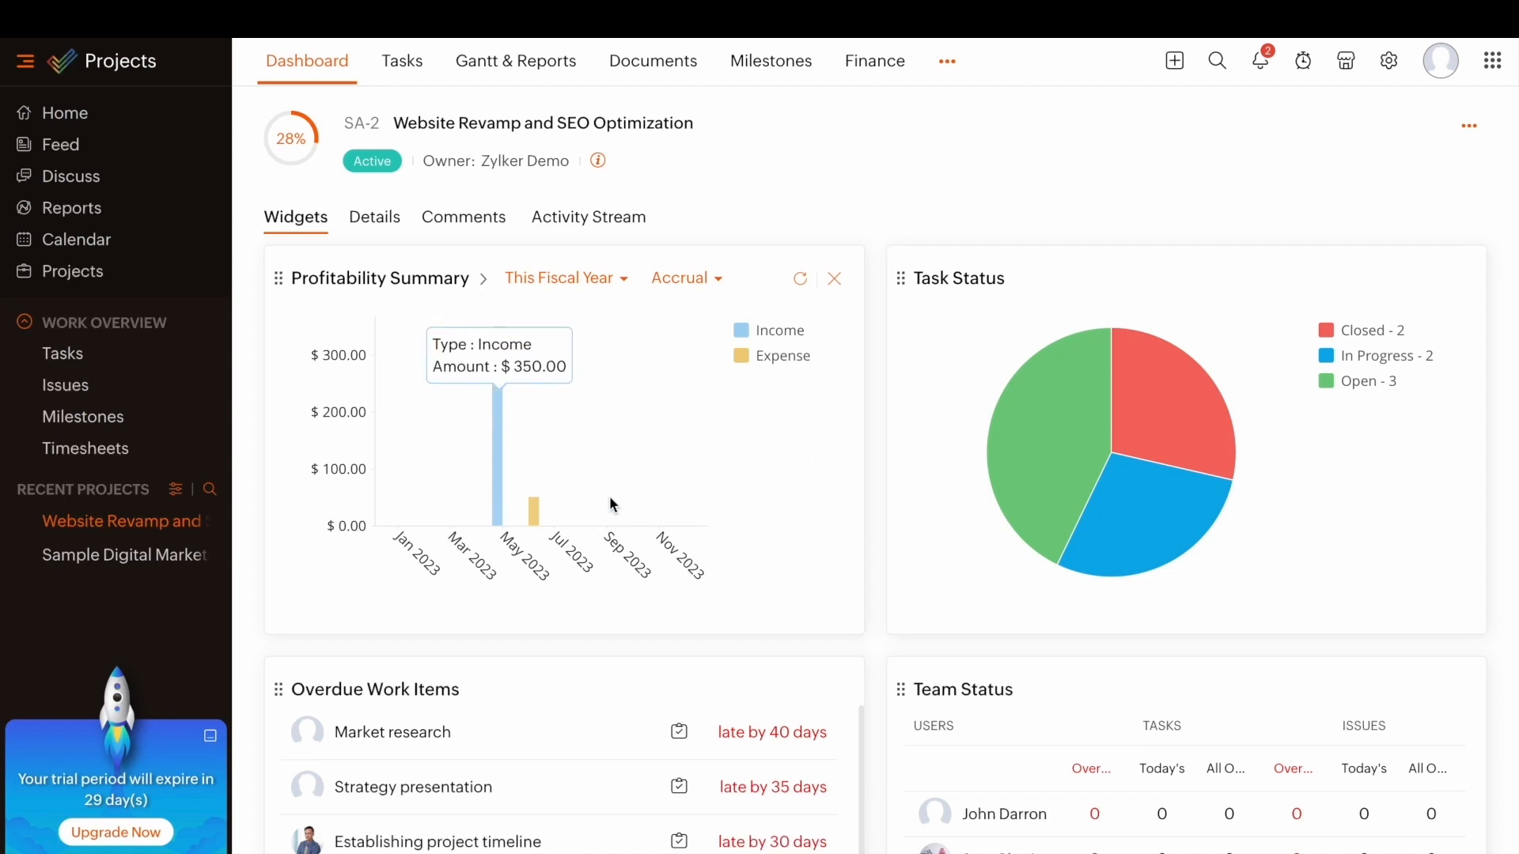
pyautogui.scroll(-1, 782, 530)
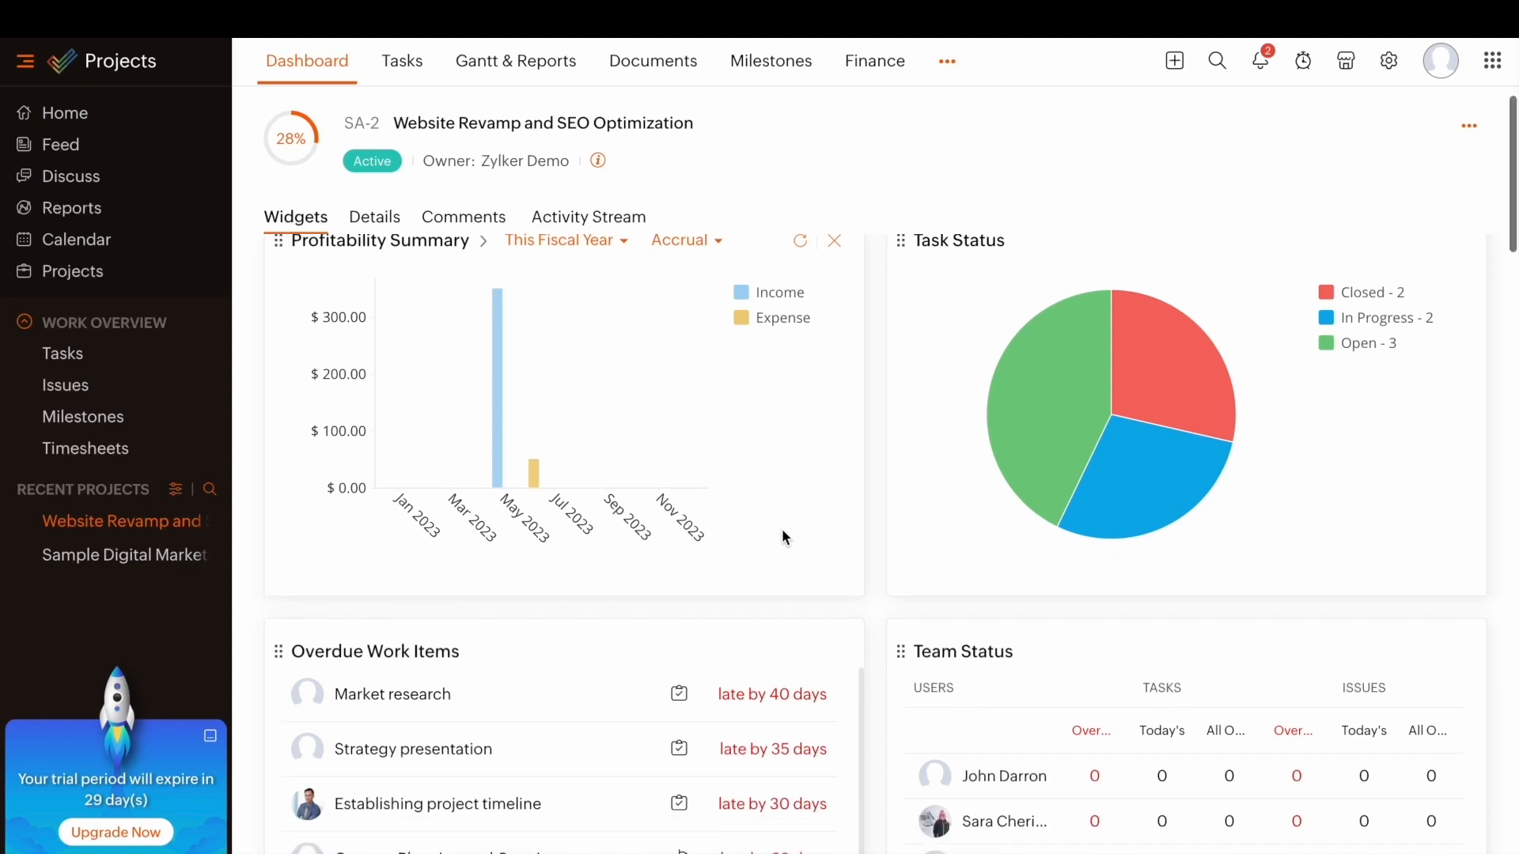
pyautogui.scroll(1, 781, 537)
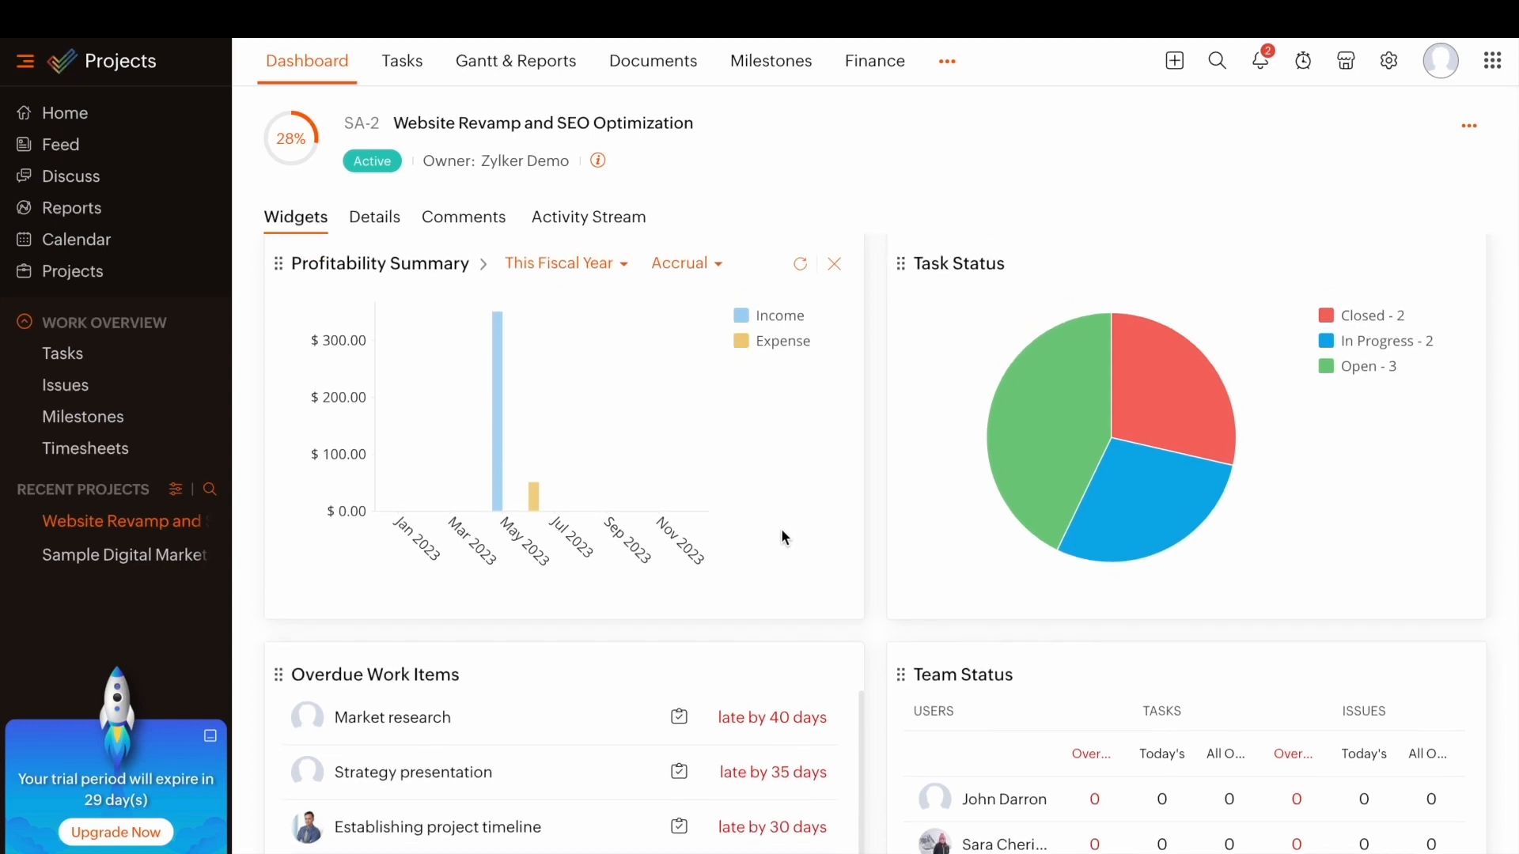
pyautogui.moveTo(1116, 528)
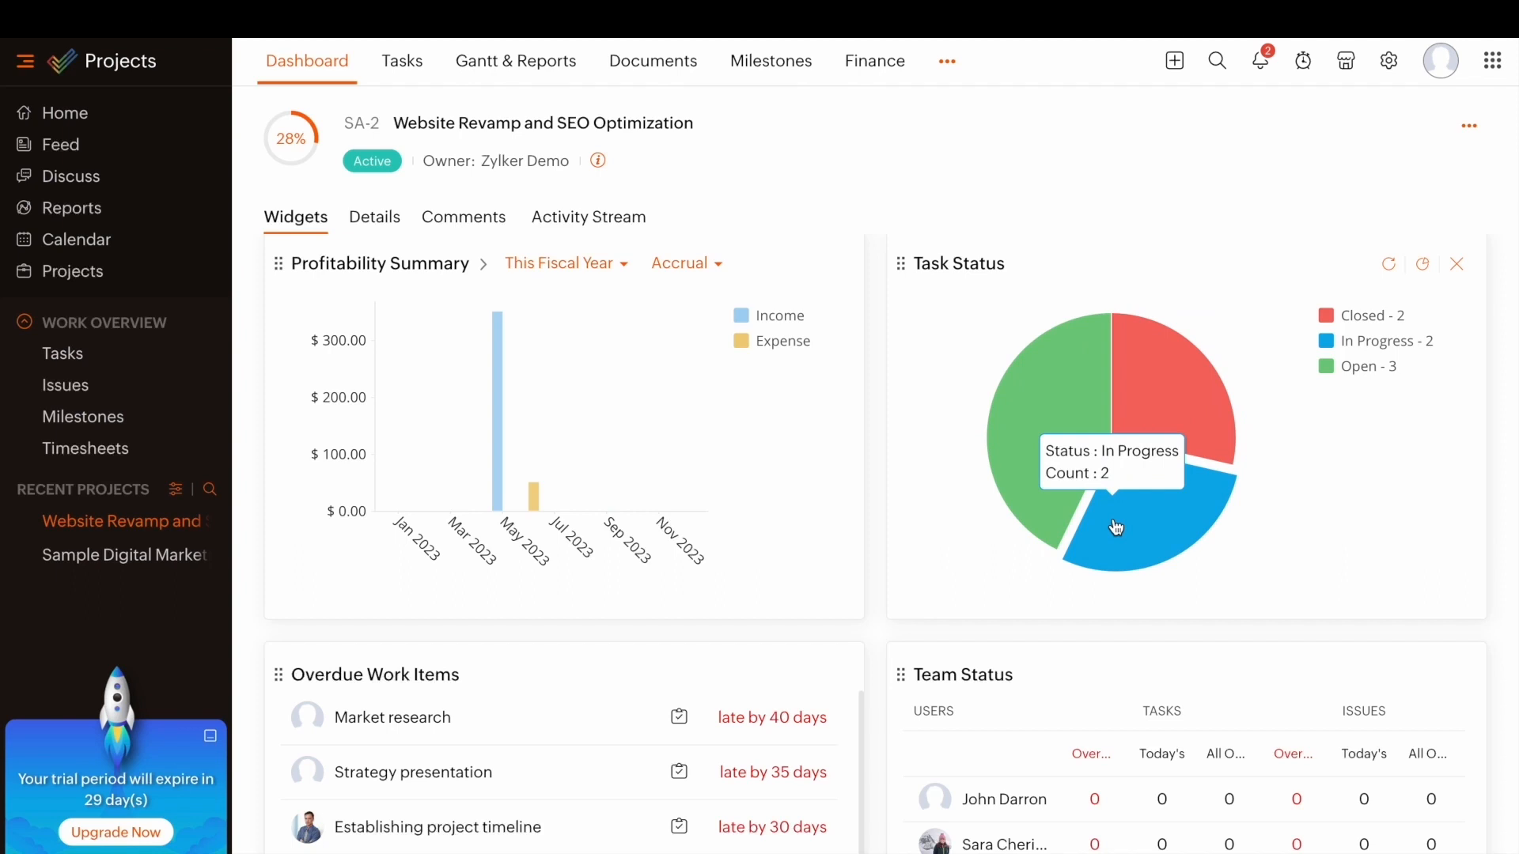
pyautogui.scroll(-5, 1116, 527)
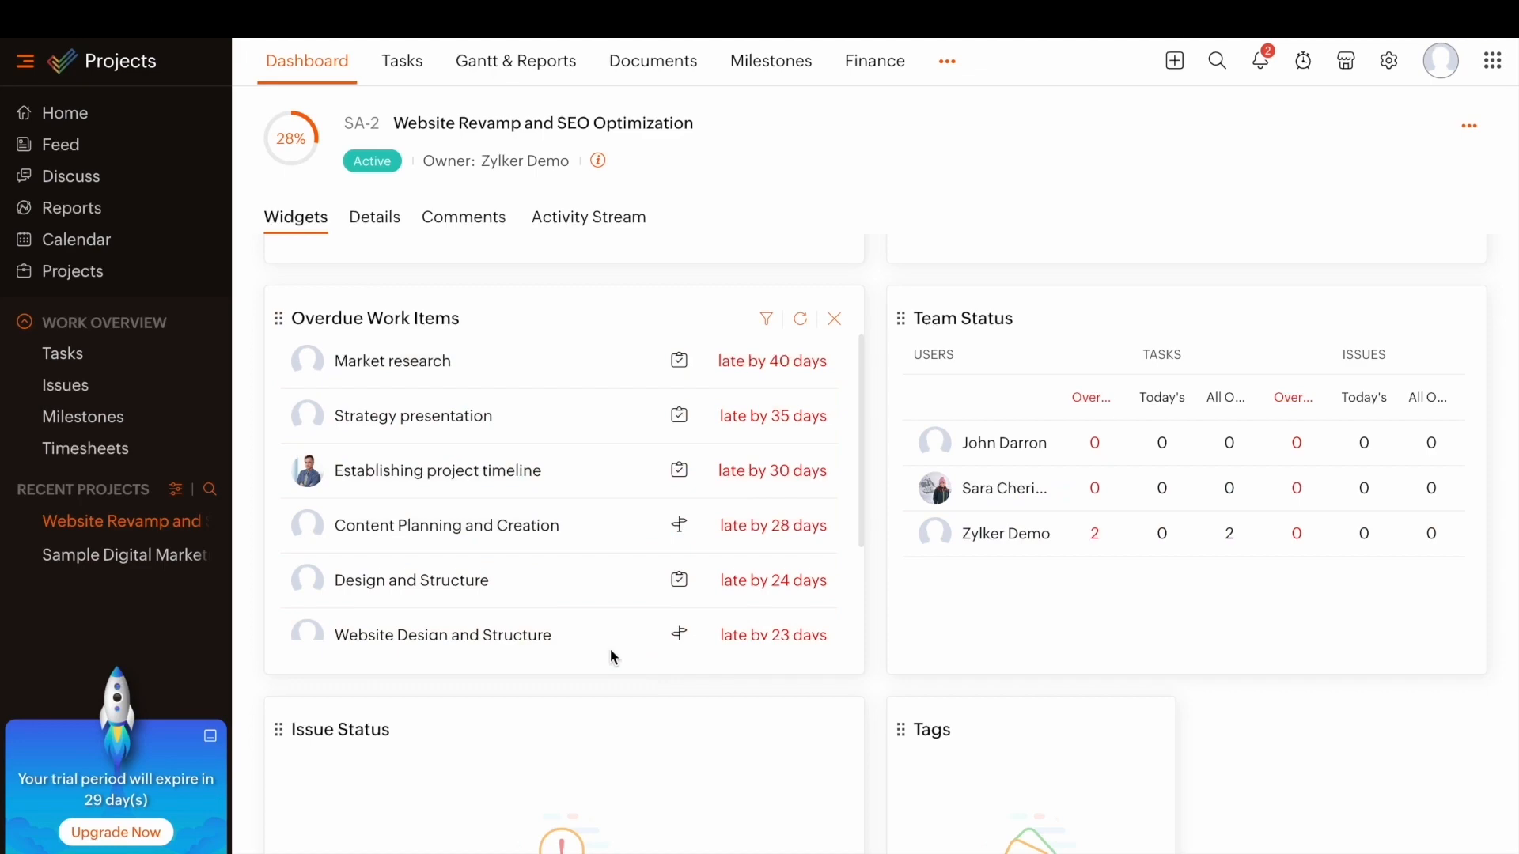
pyautogui.scroll(-10, 610, 648)
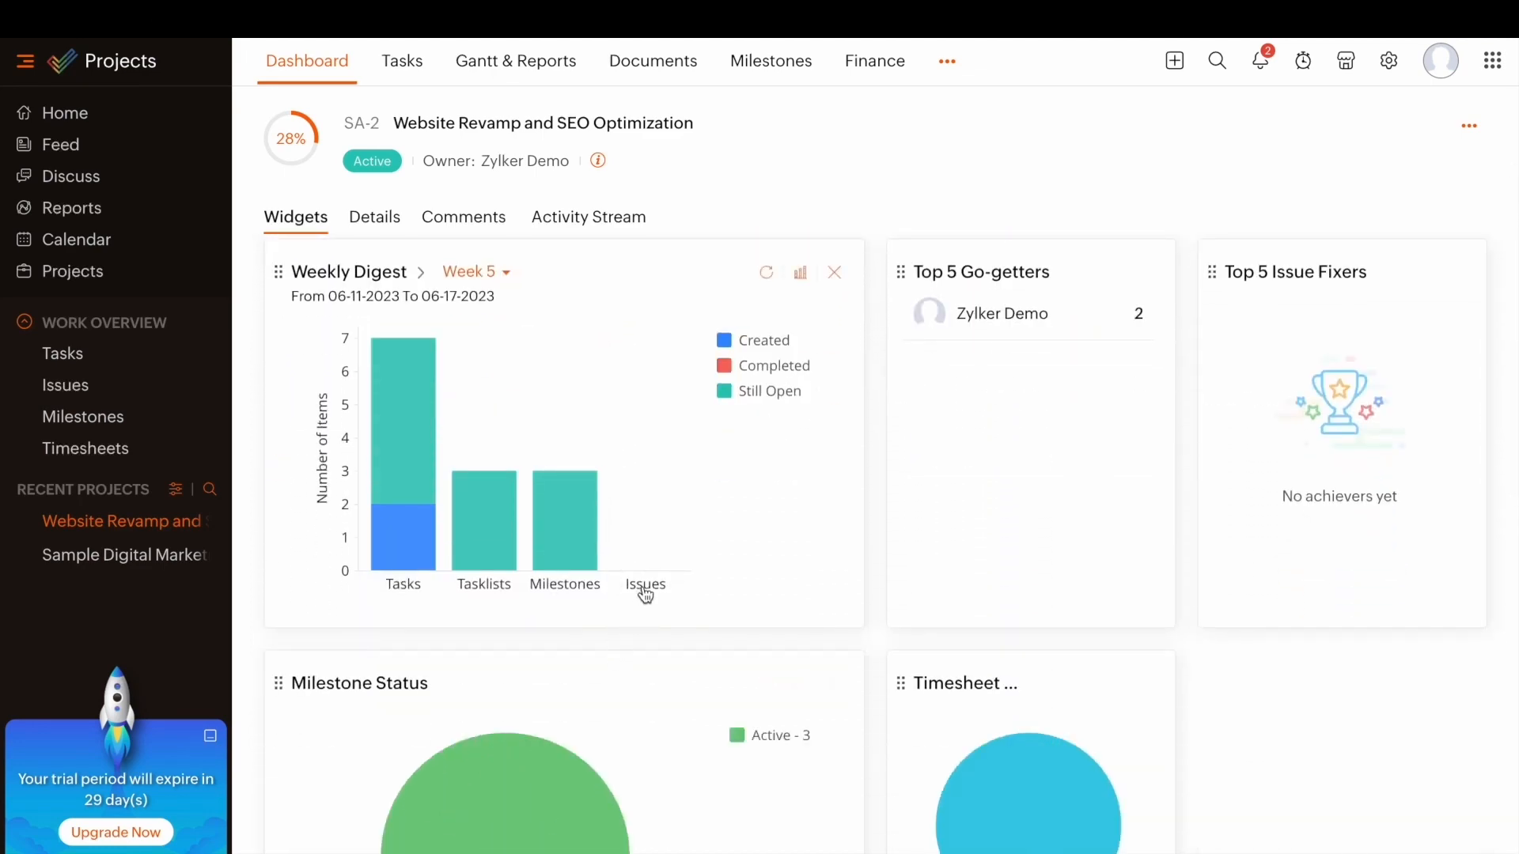
pyautogui.scroll(-4, 645, 595)
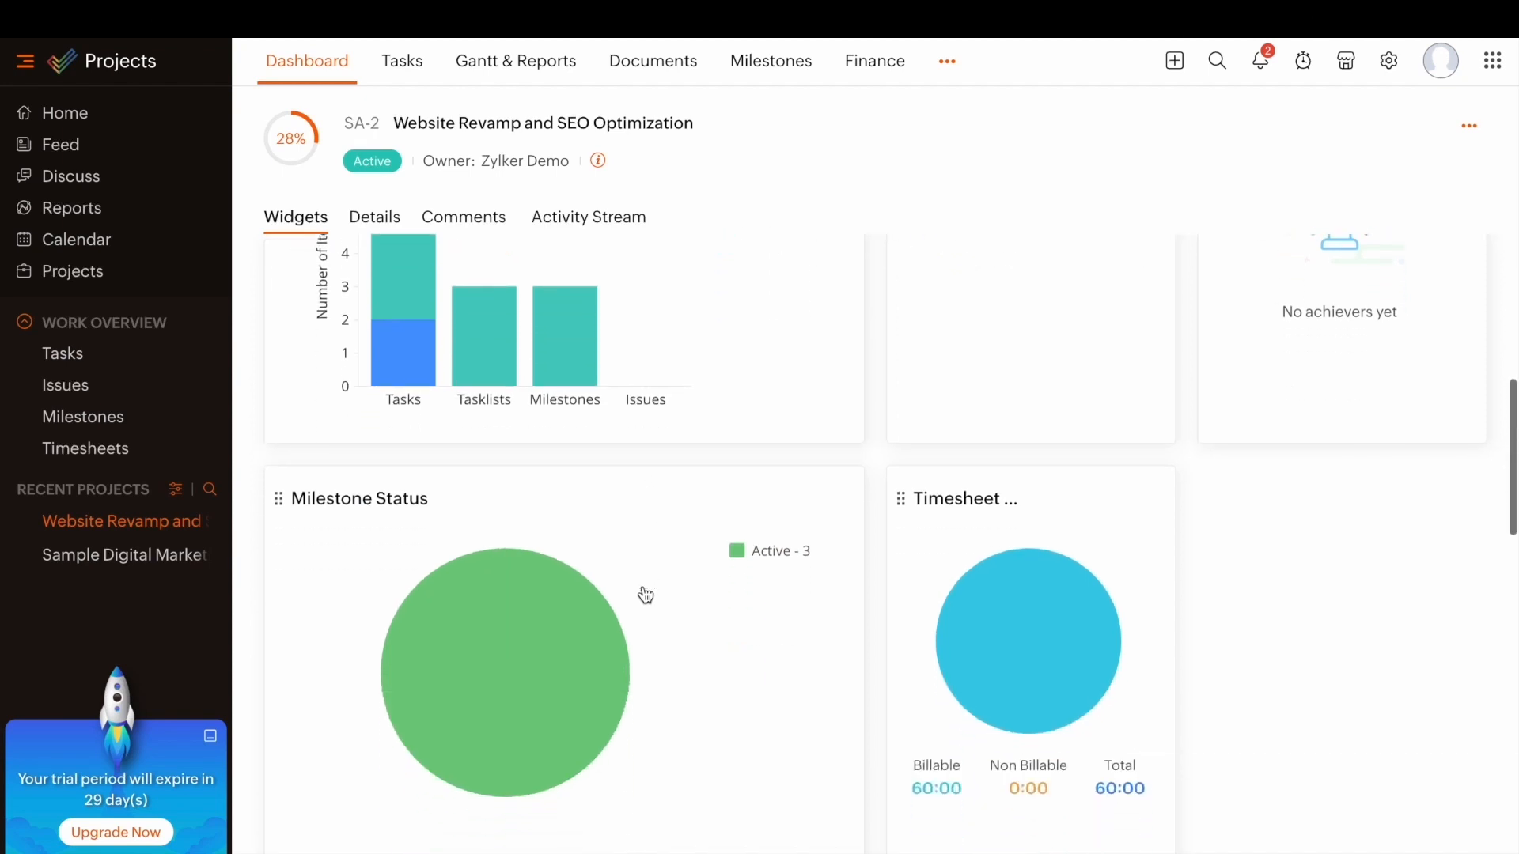
pyautogui.scroll(-2, 643, 593)
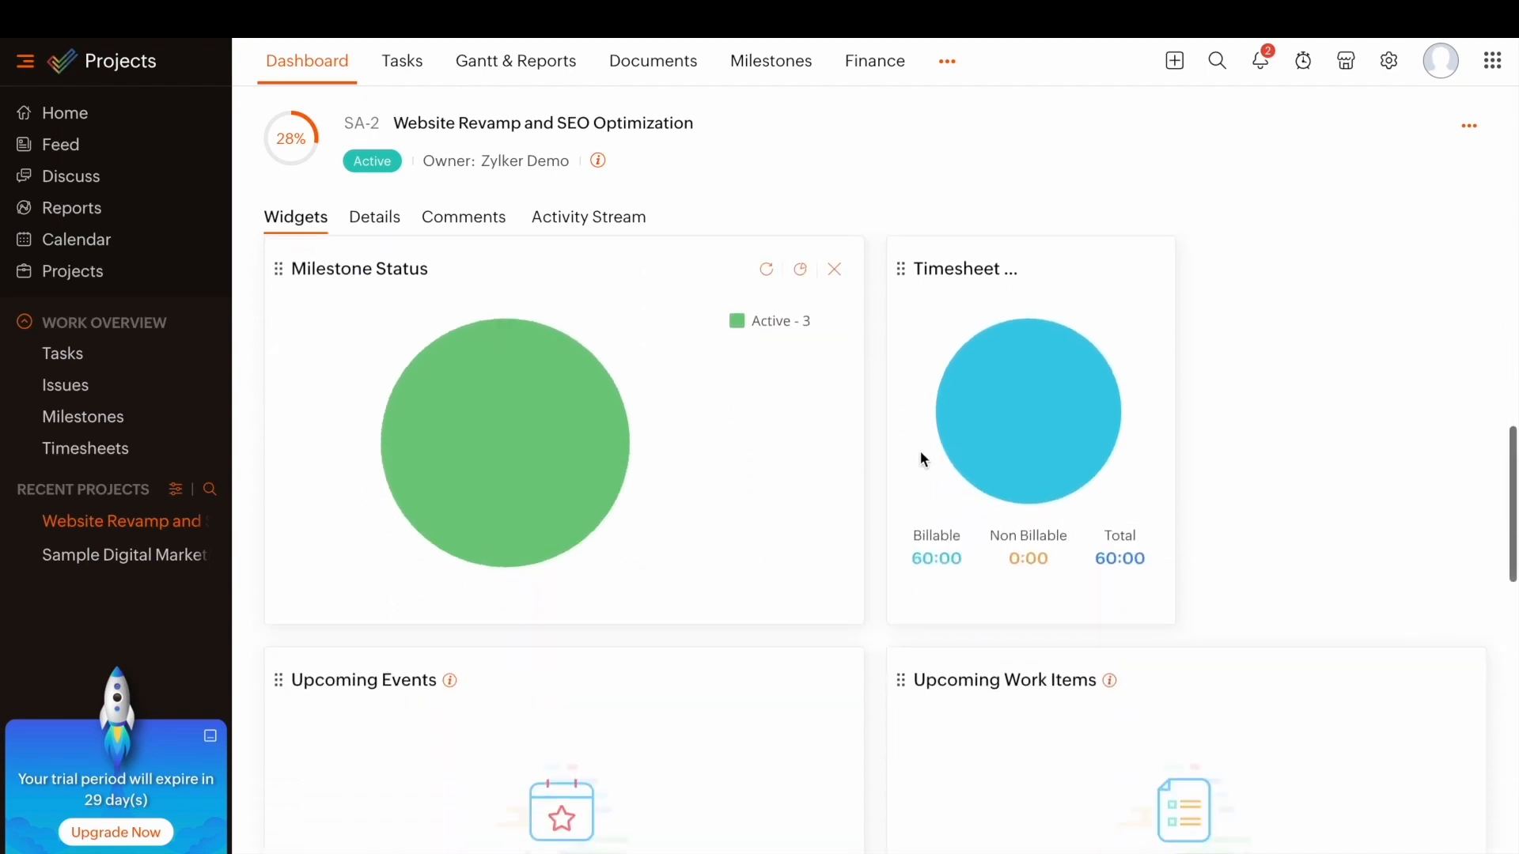
pyautogui.scroll(-9, 1064, 543)
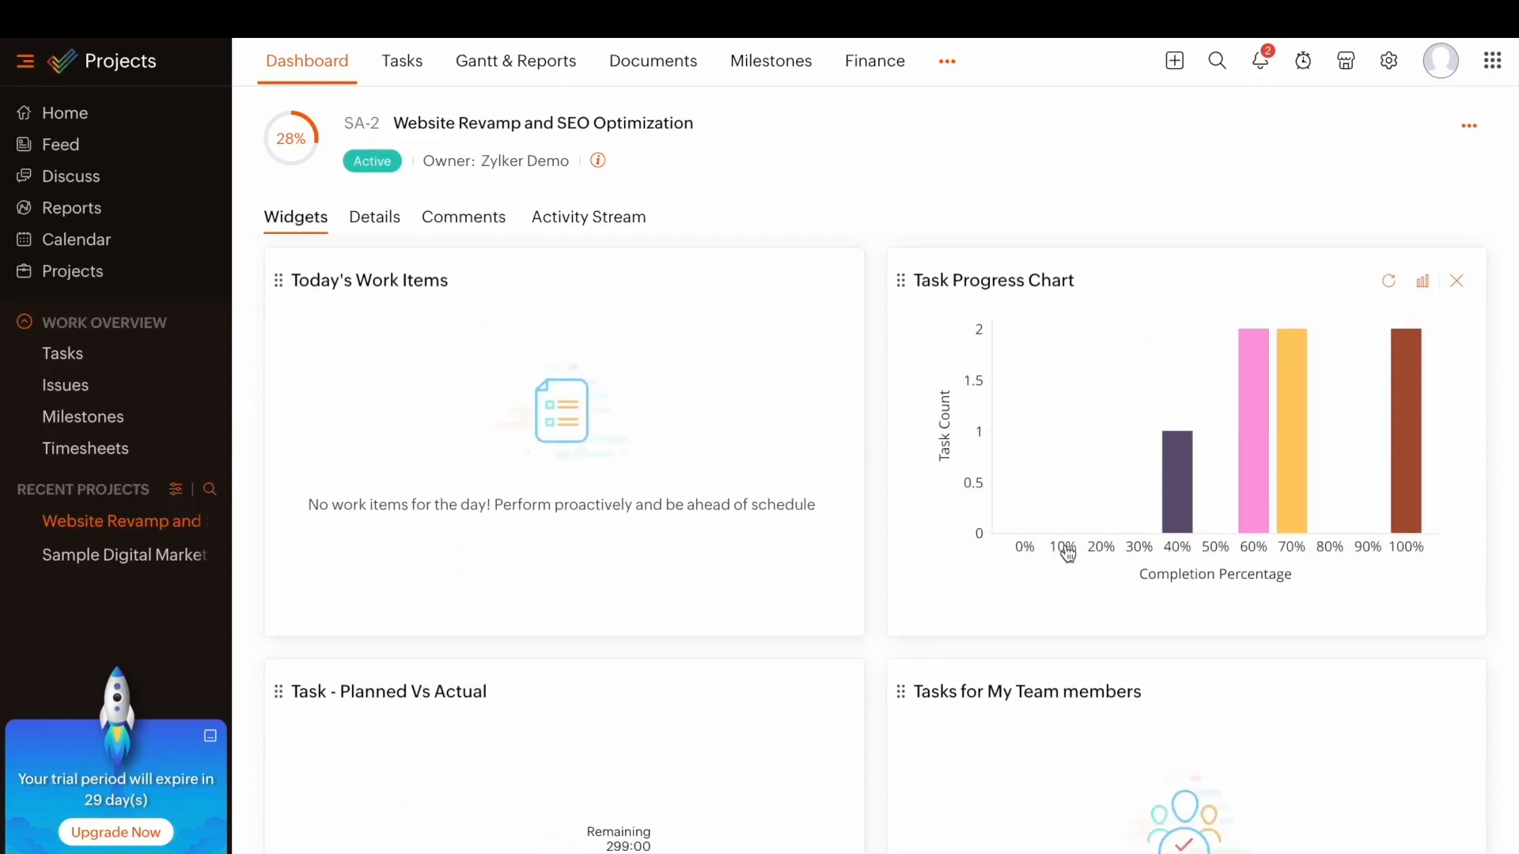
pyautogui.click(542, 68)
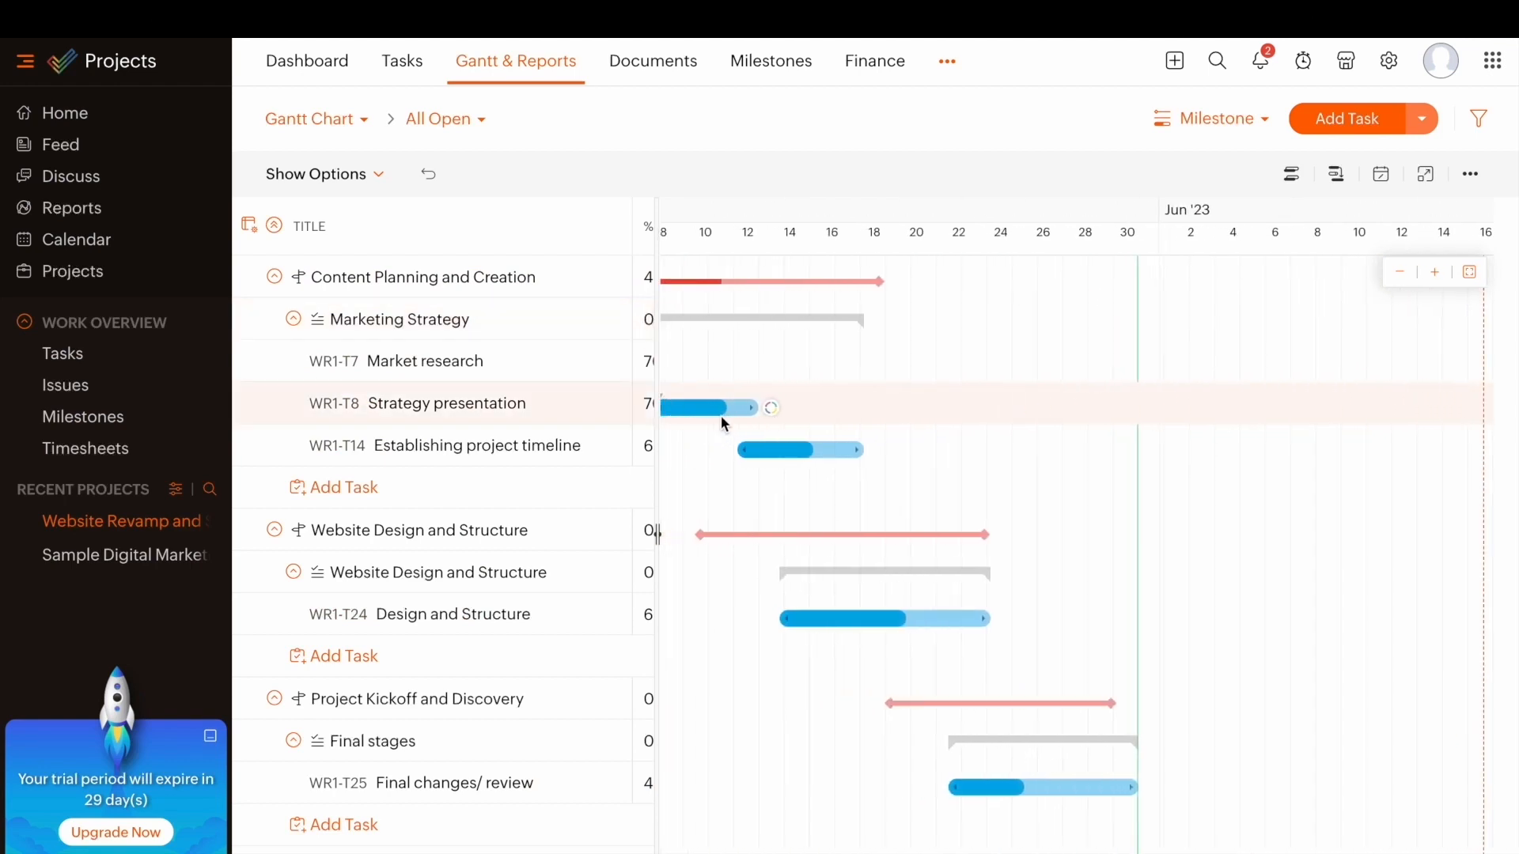
# - Group the Gantt chart by Milestone, check baseline settings (none set), then choose Chronology
pyautogui.hscroll(-1, 721, 418)
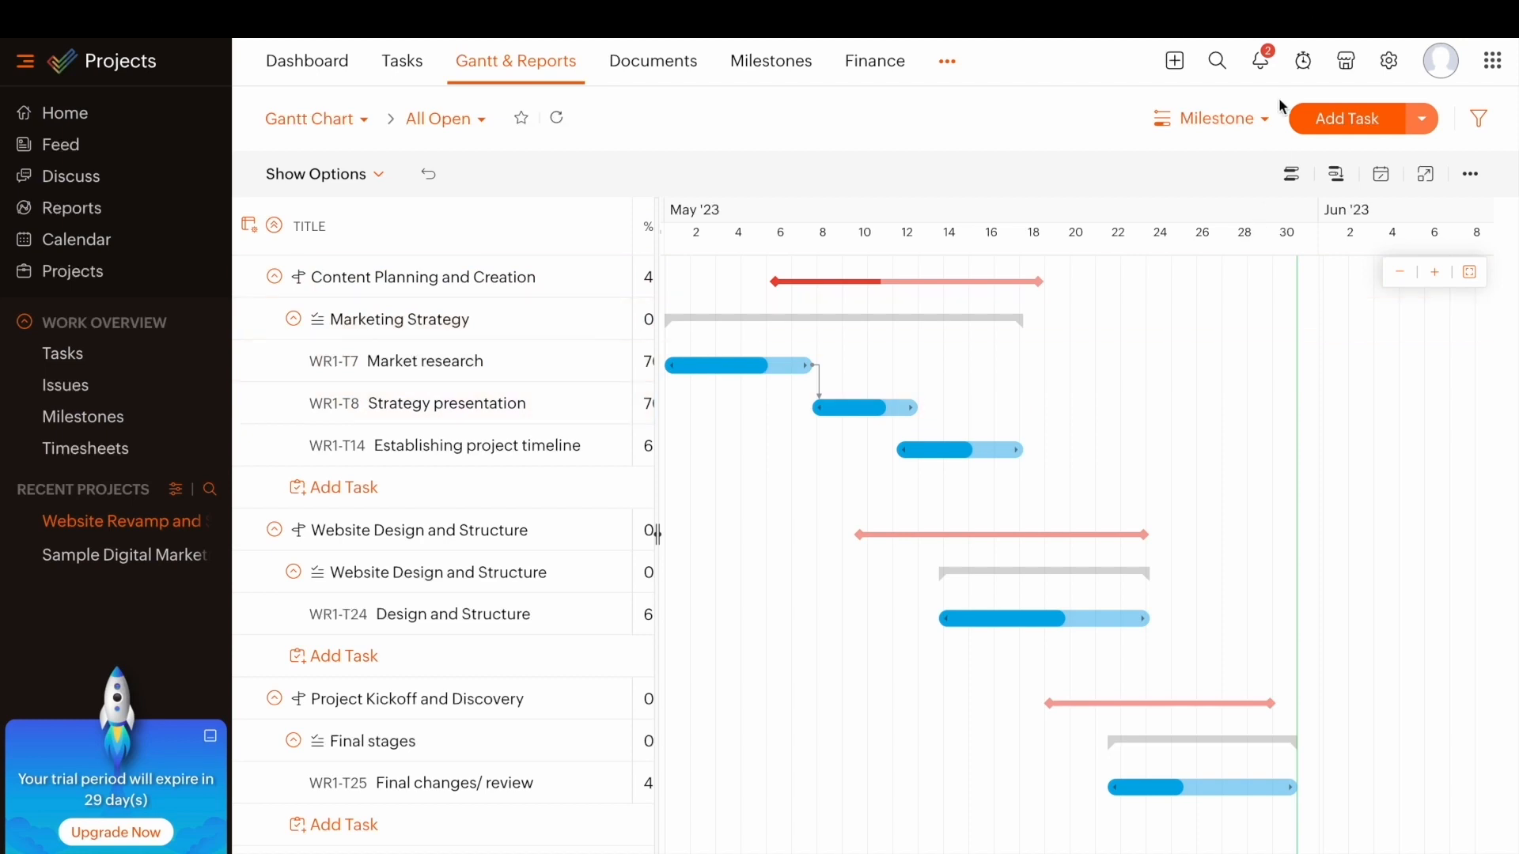
pyautogui.click(1250, 120)
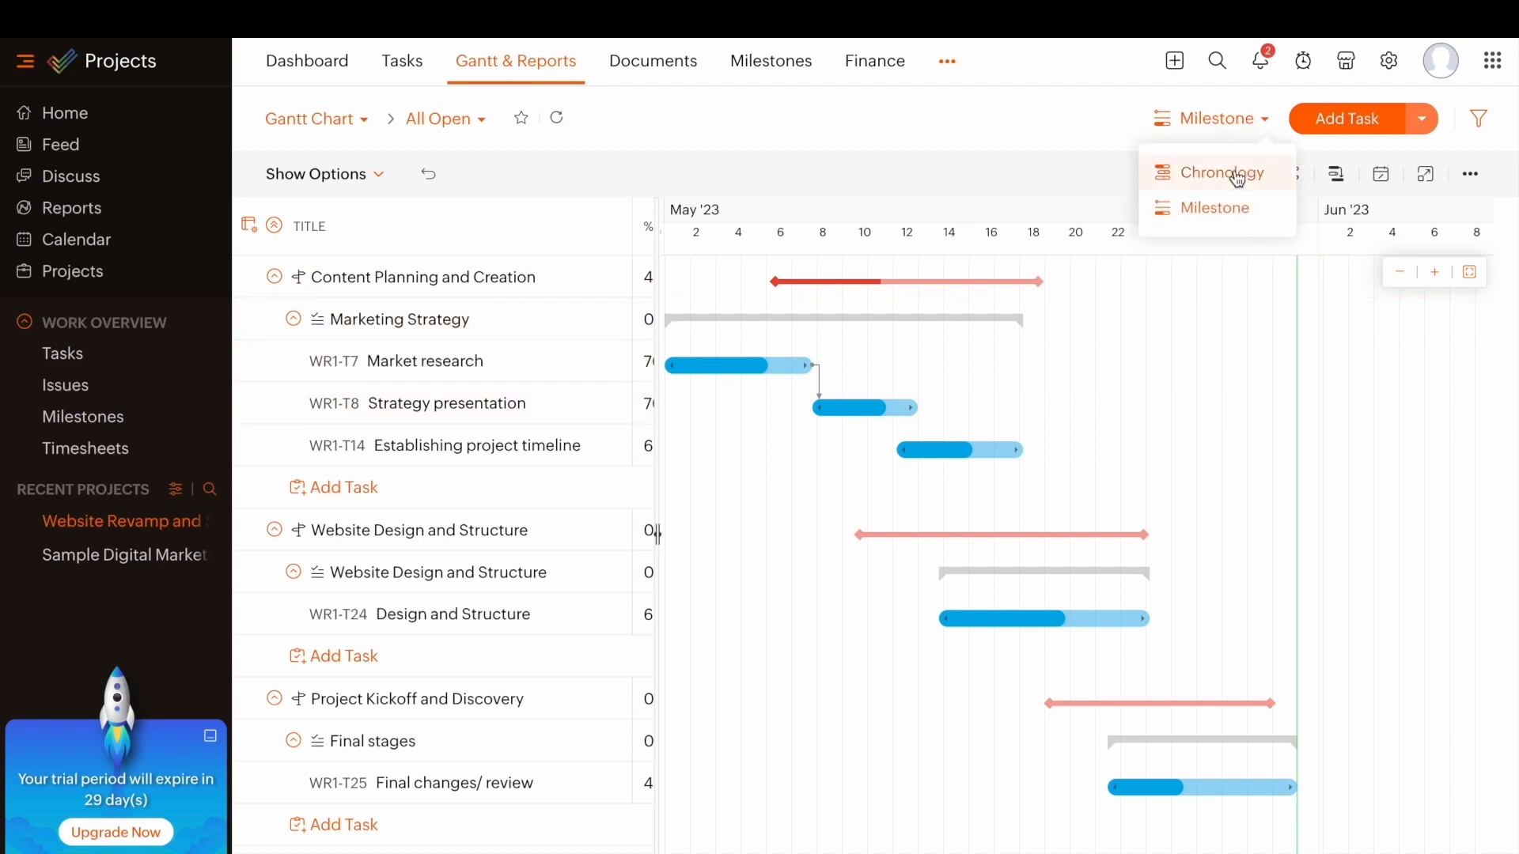
pyautogui.click(1206, 208)
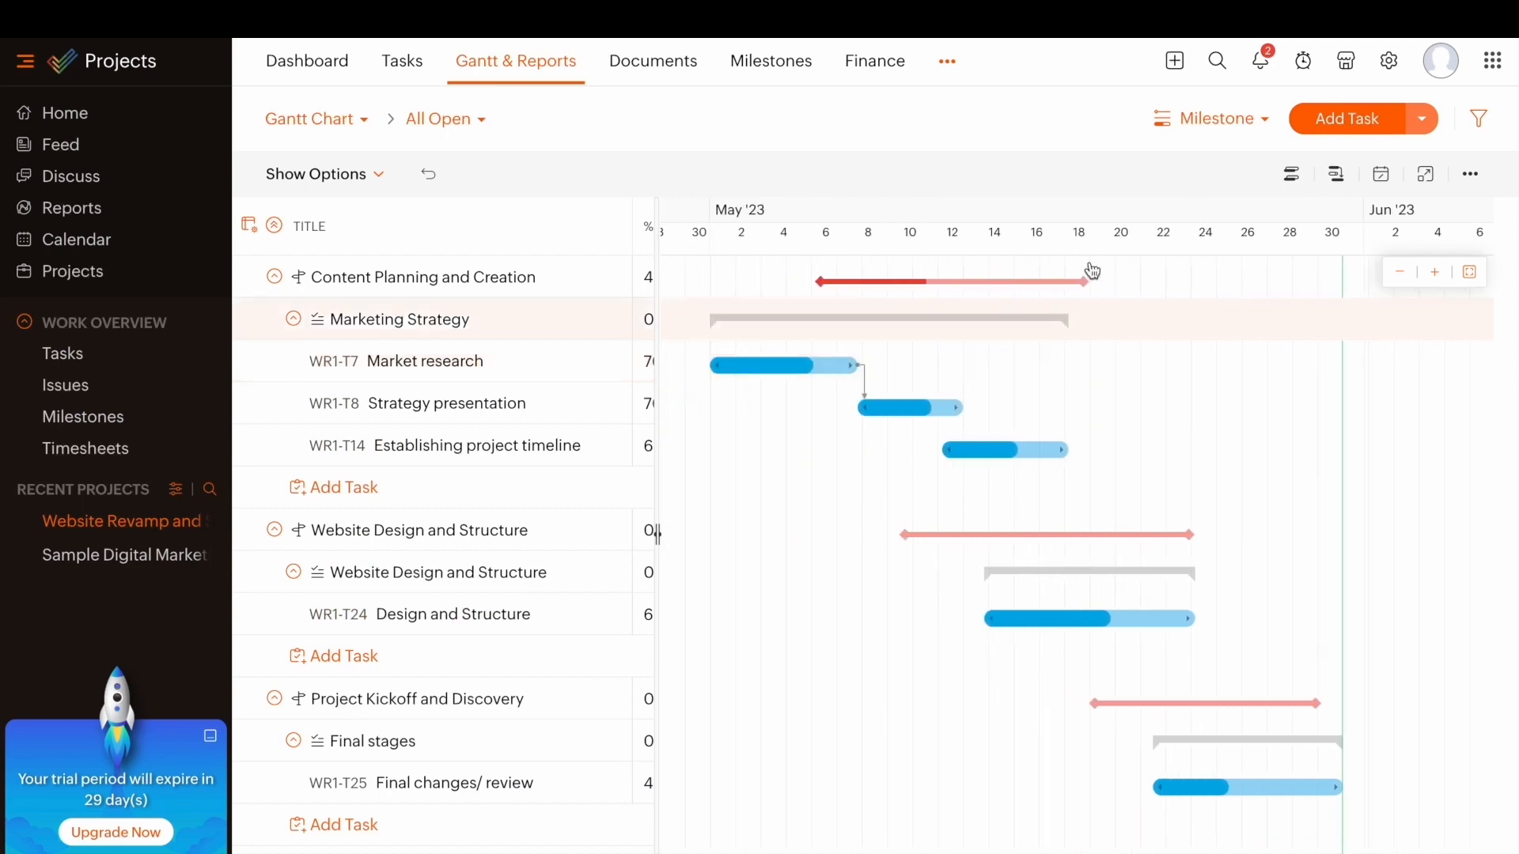
pyautogui.click(1293, 176)
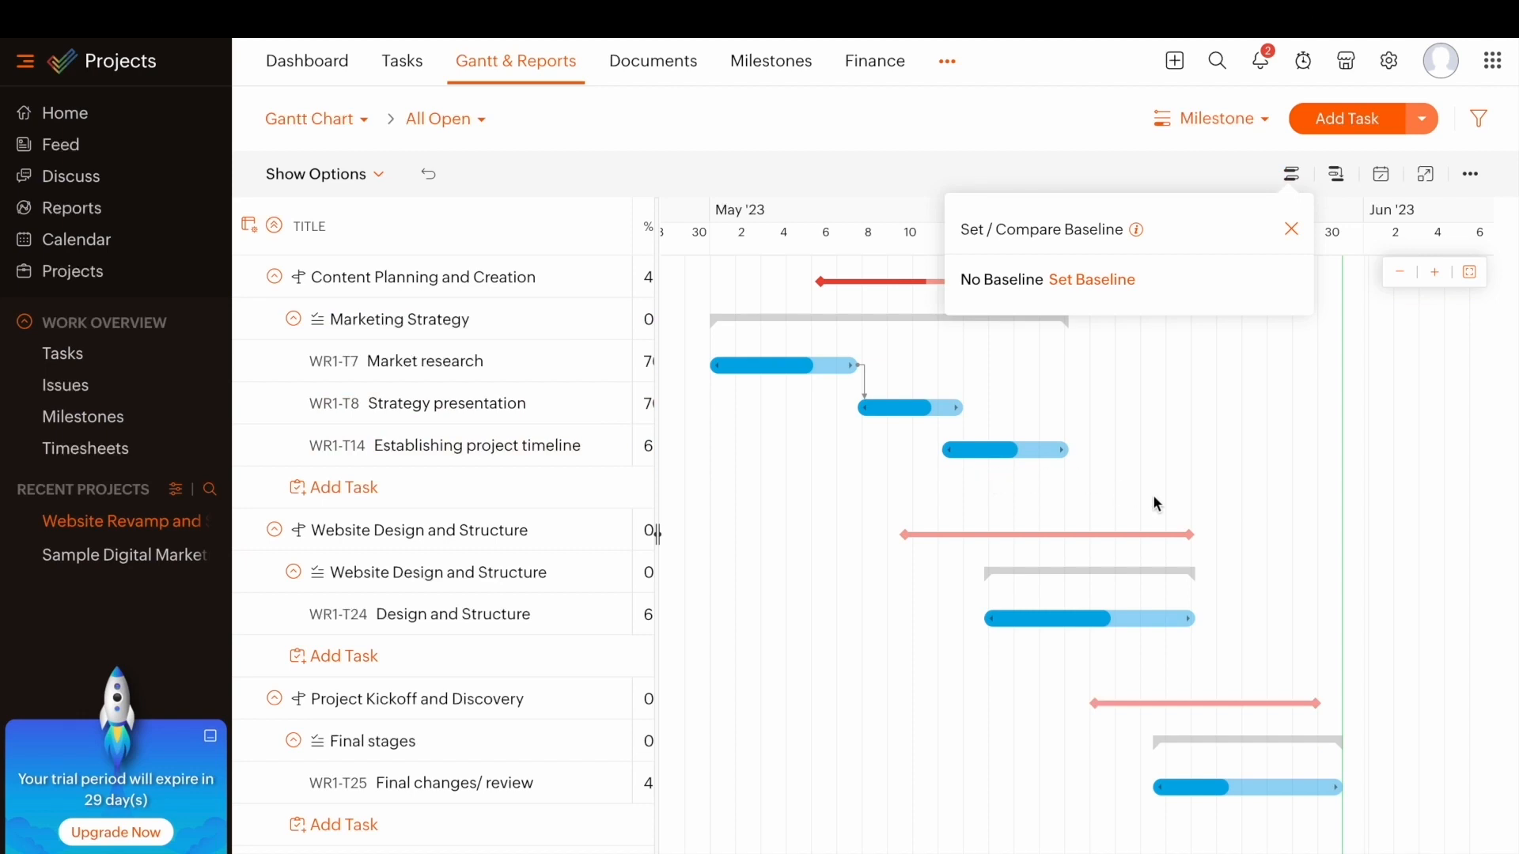
pyautogui.click(1234, 120)
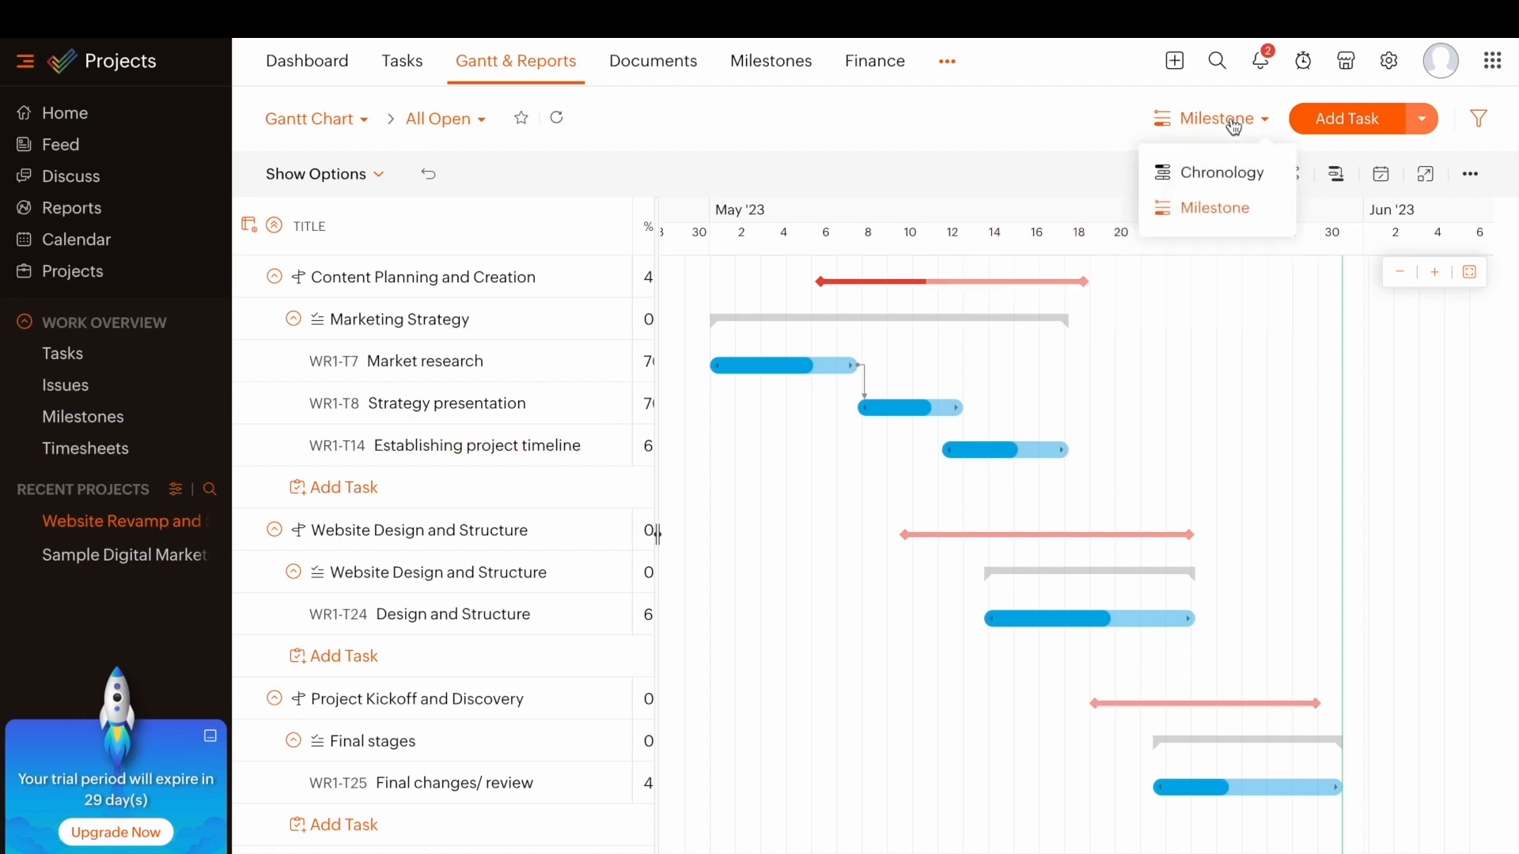
pyautogui.click(1219, 179)
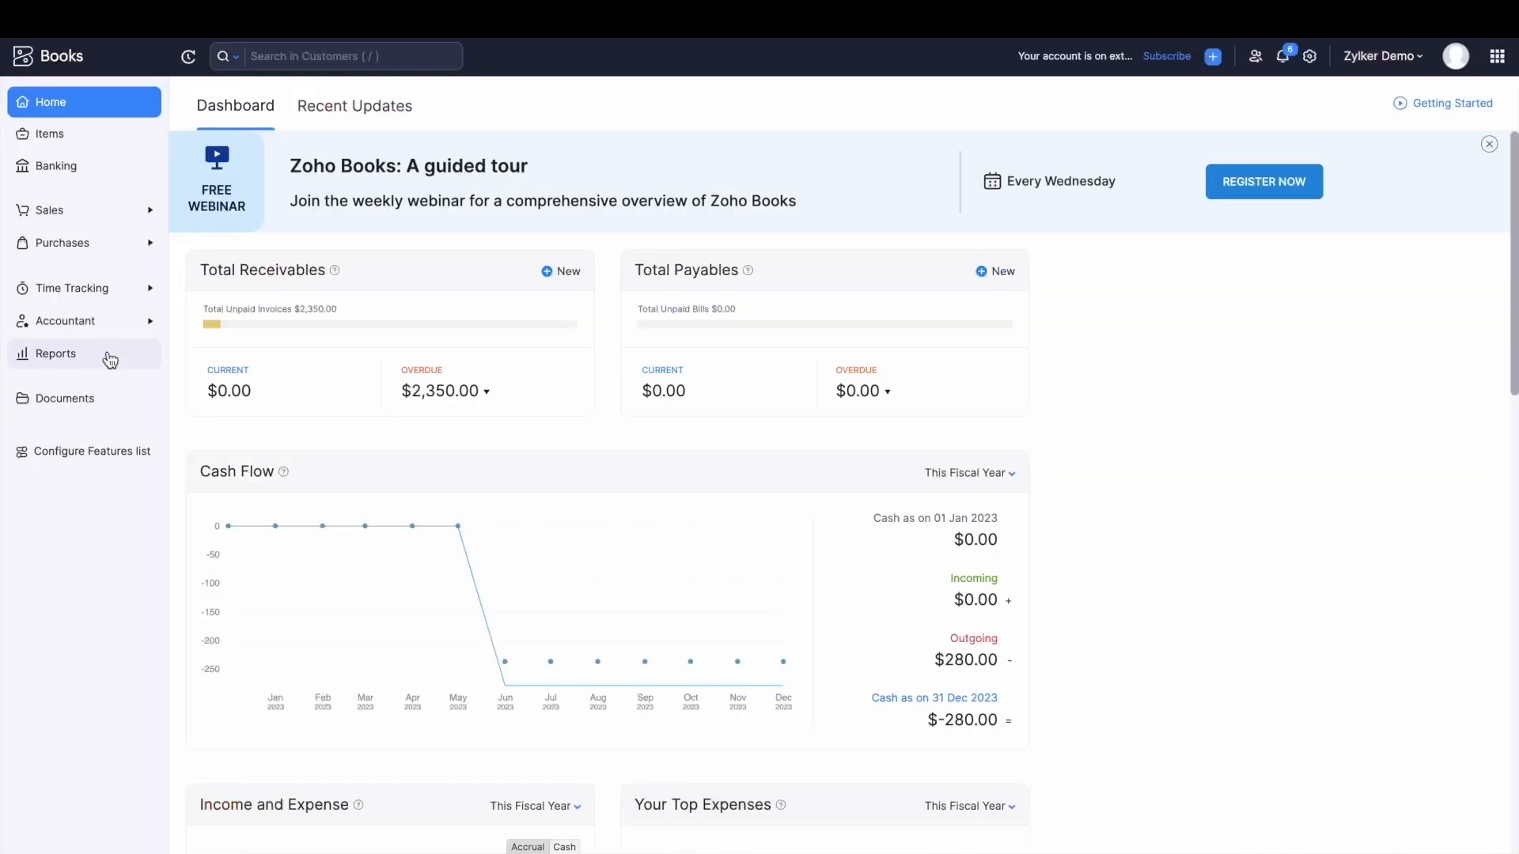
# - Open the Invoice Details report and its Customize Report options, then return to Reports
pyautogui.click(105, 356)
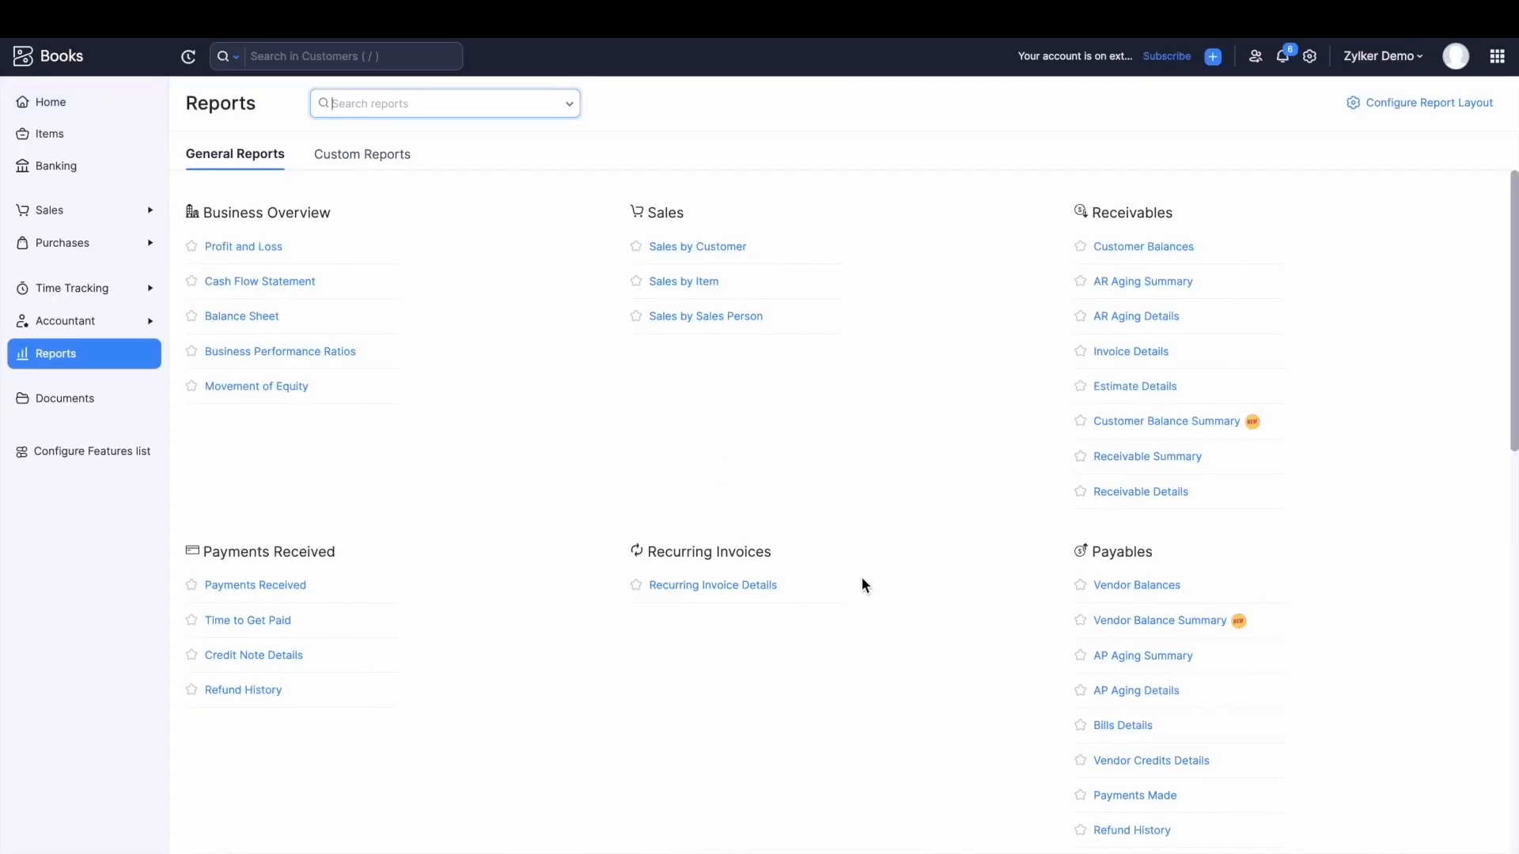
pyautogui.scroll(-1, 862, 584)
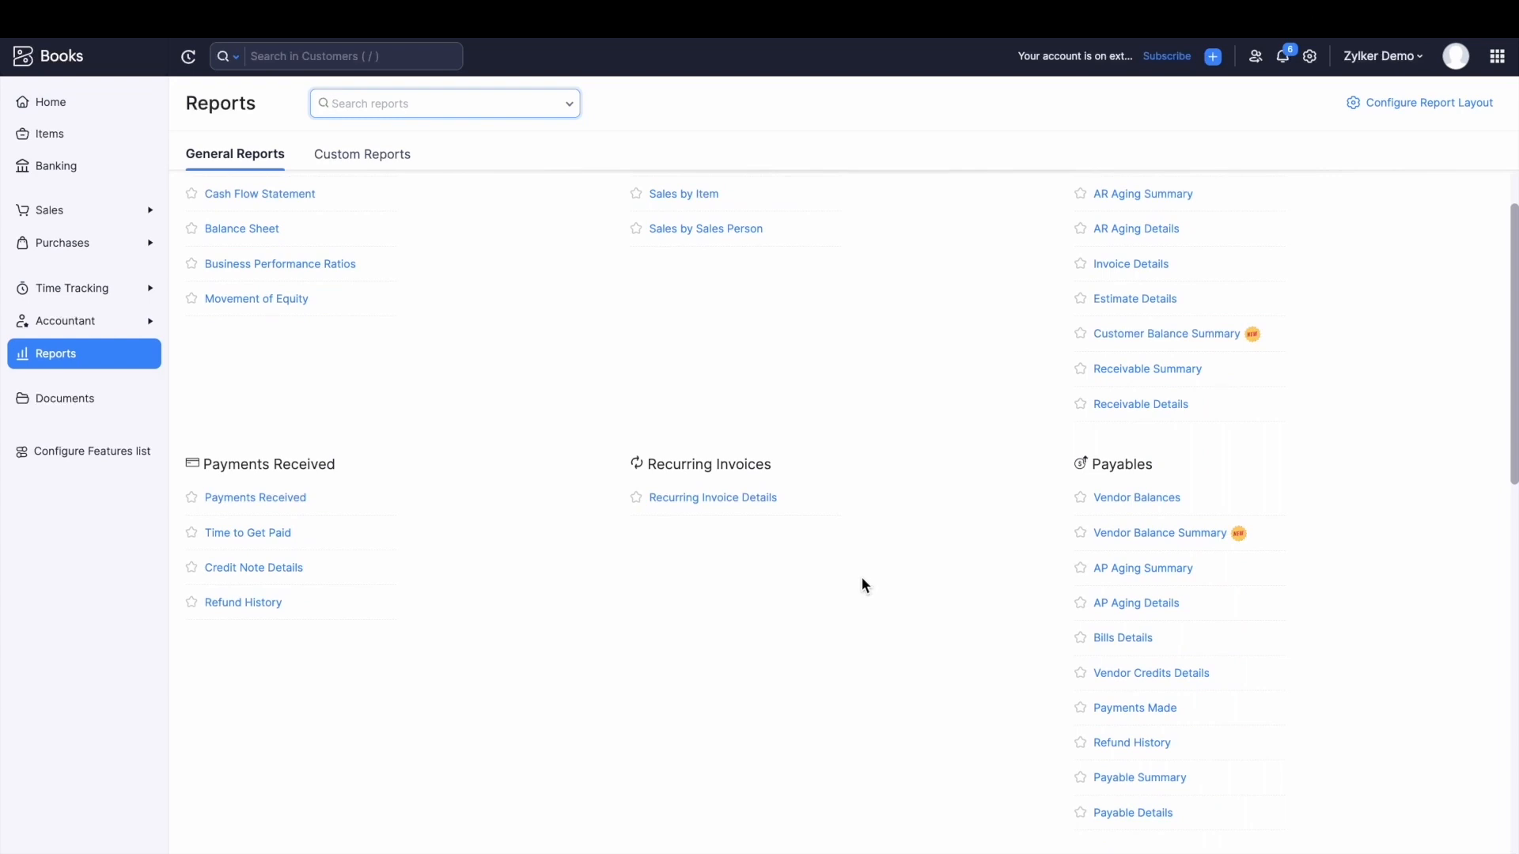
pyautogui.click(1131, 264)
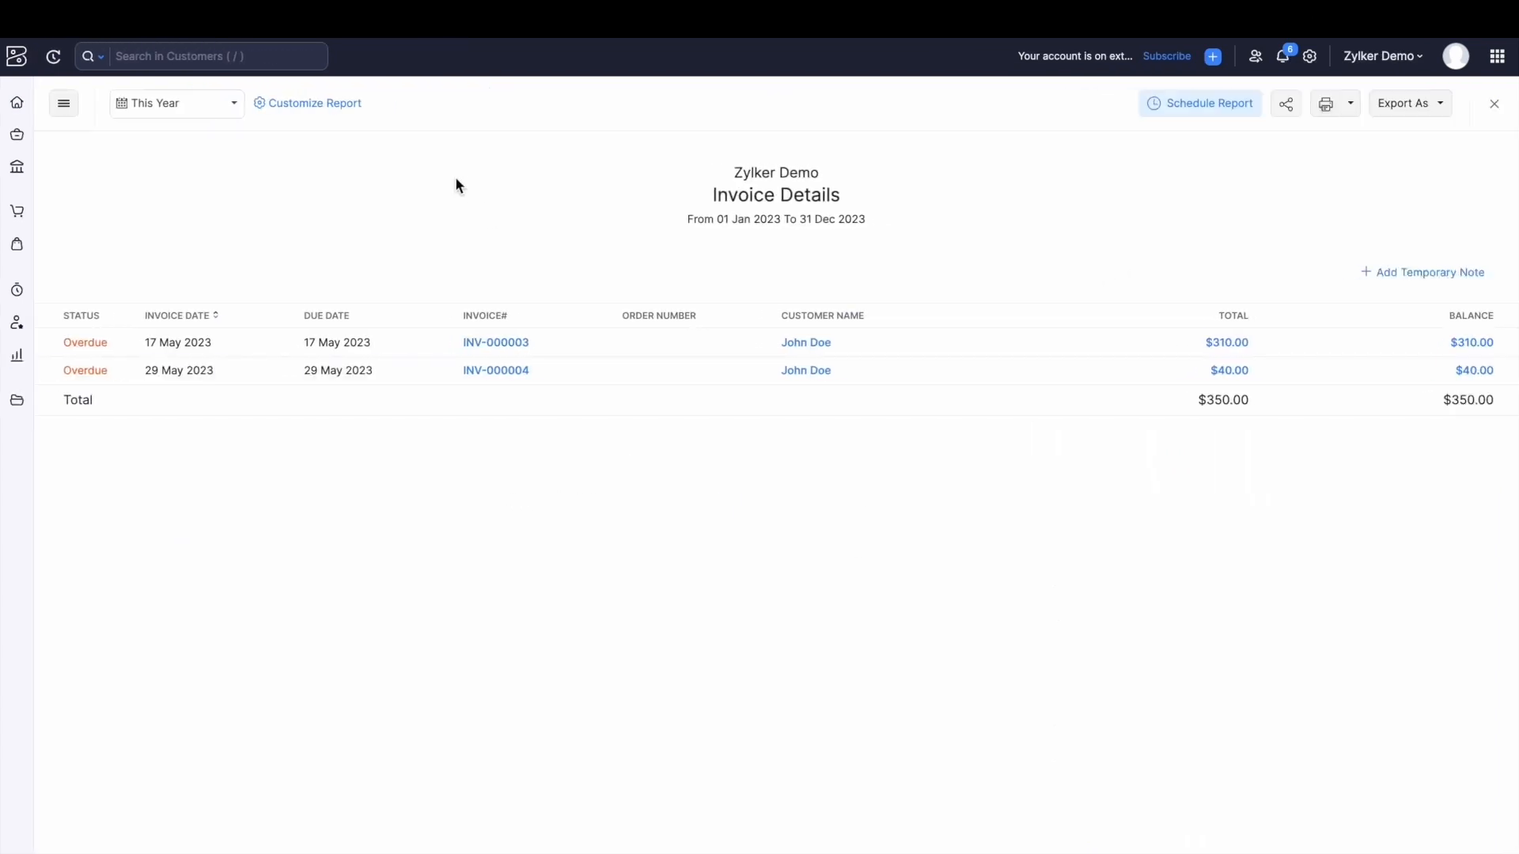
pyautogui.click(320, 104)
pyautogui.click(17, 355)
# - Open Expenses by Project and drill into Website Revamp and SEO Optimization's three unbilled expenses totalling $180.00
pyautogui.scroll(-5, 803, 700)
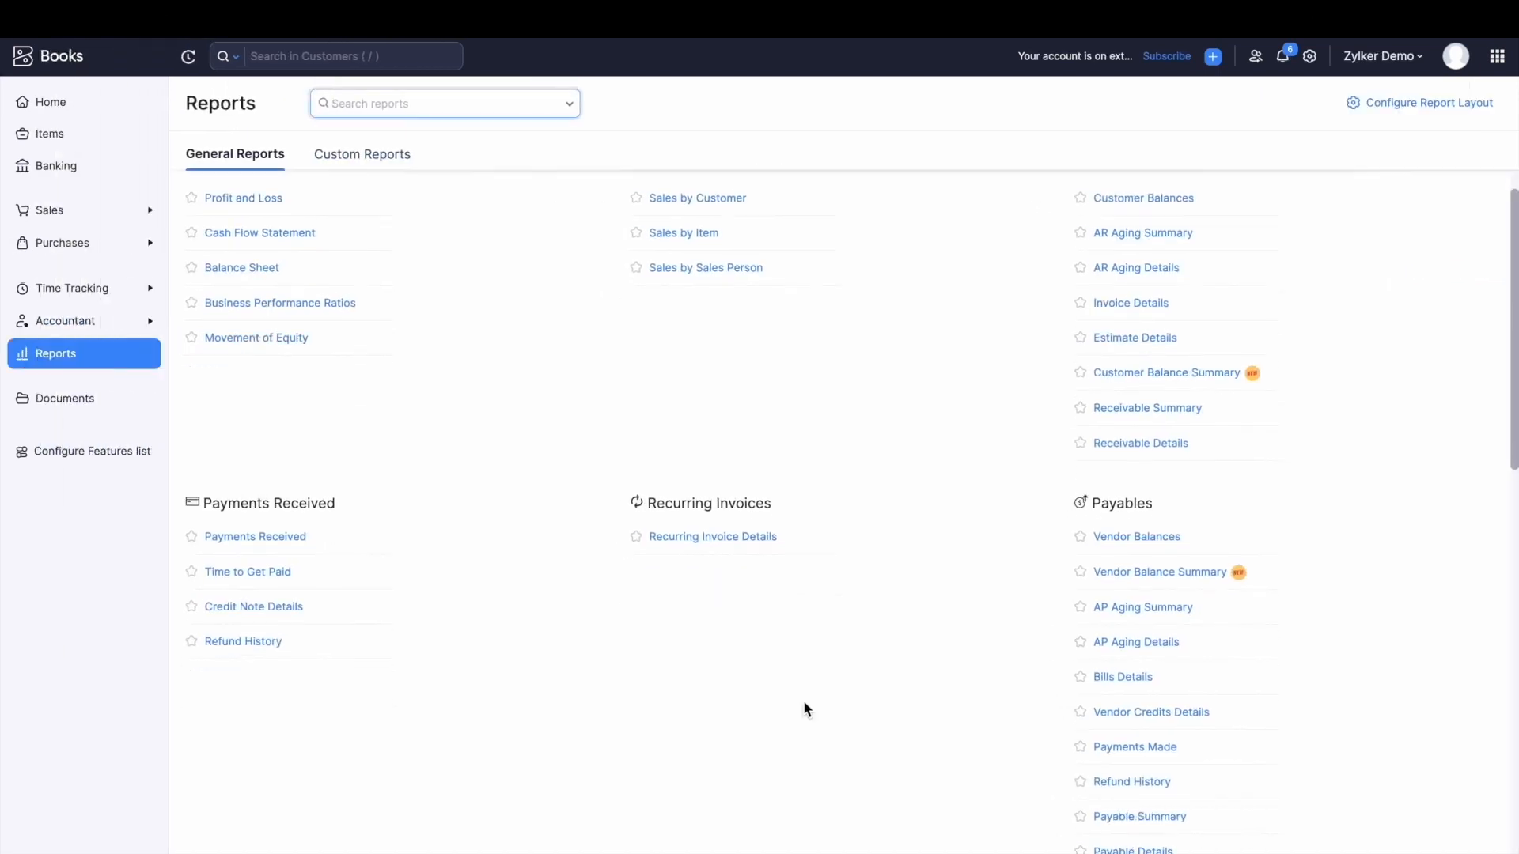
pyautogui.scroll(-3, 804, 700)
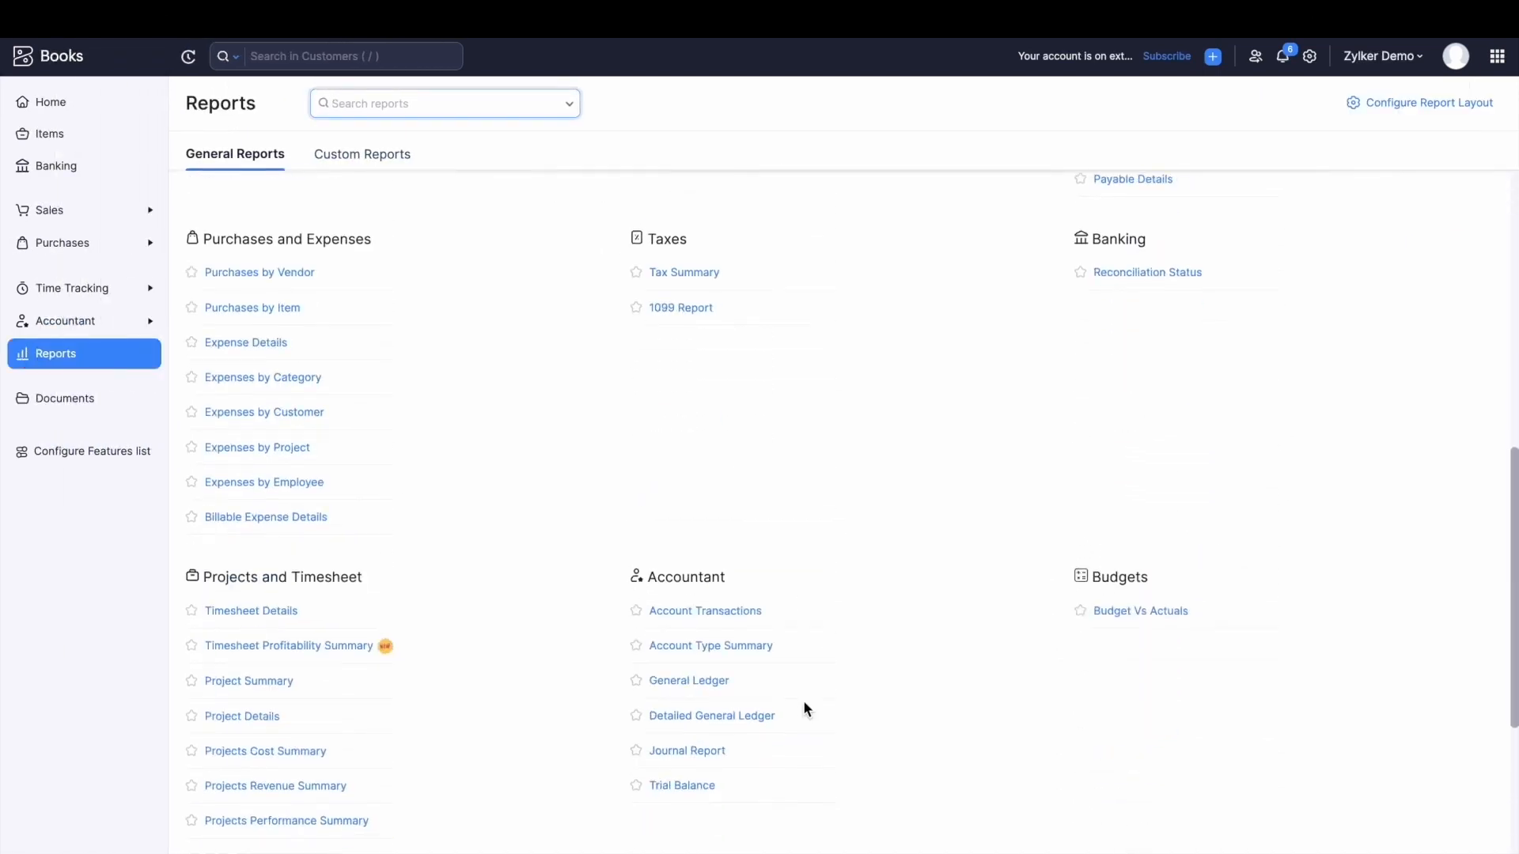
pyautogui.click(269, 459)
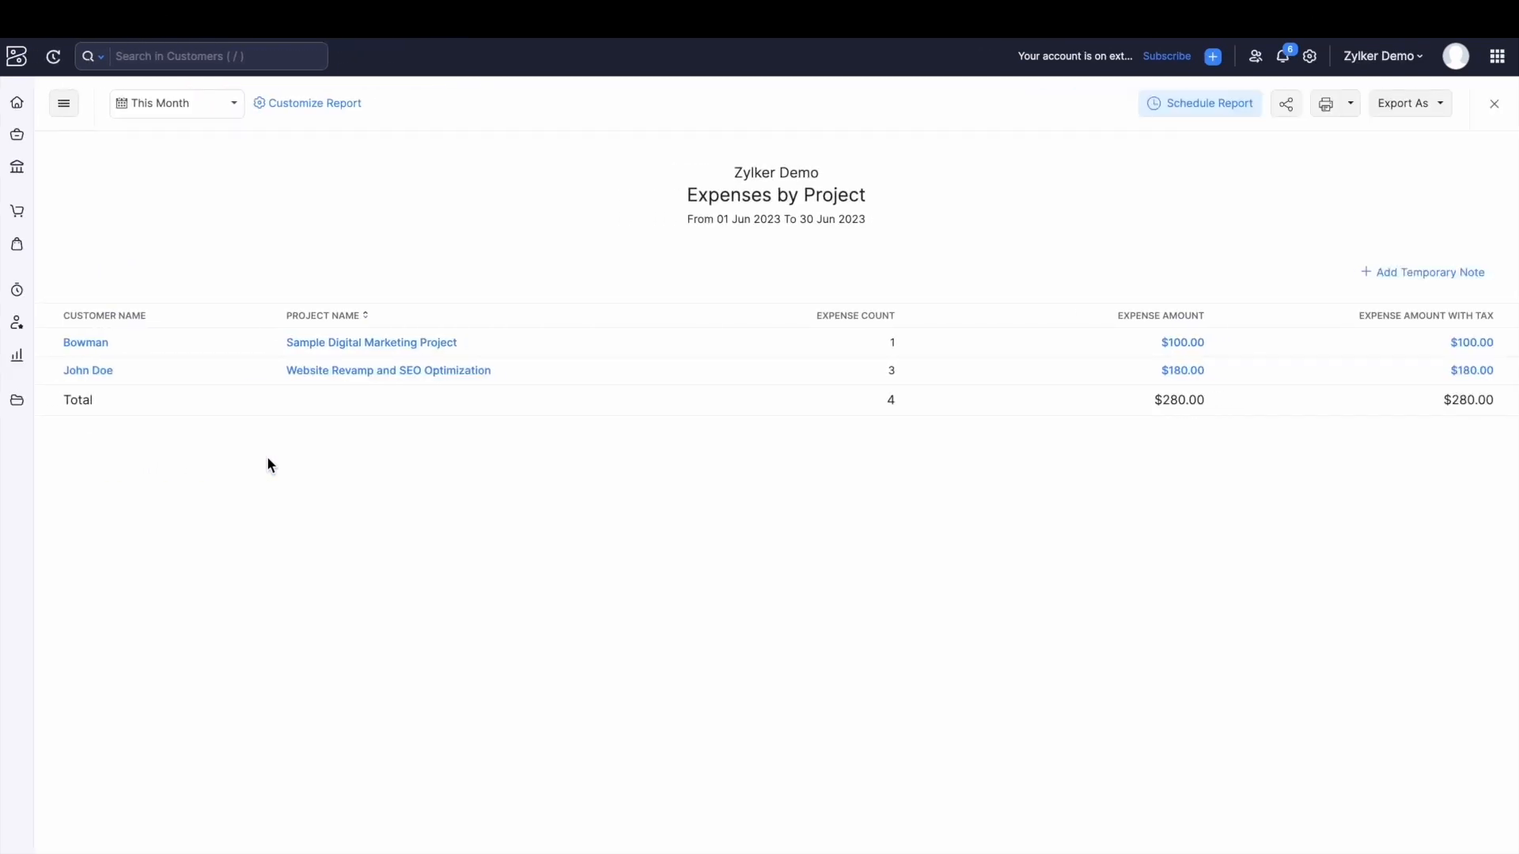
pyautogui.click(1183, 370)
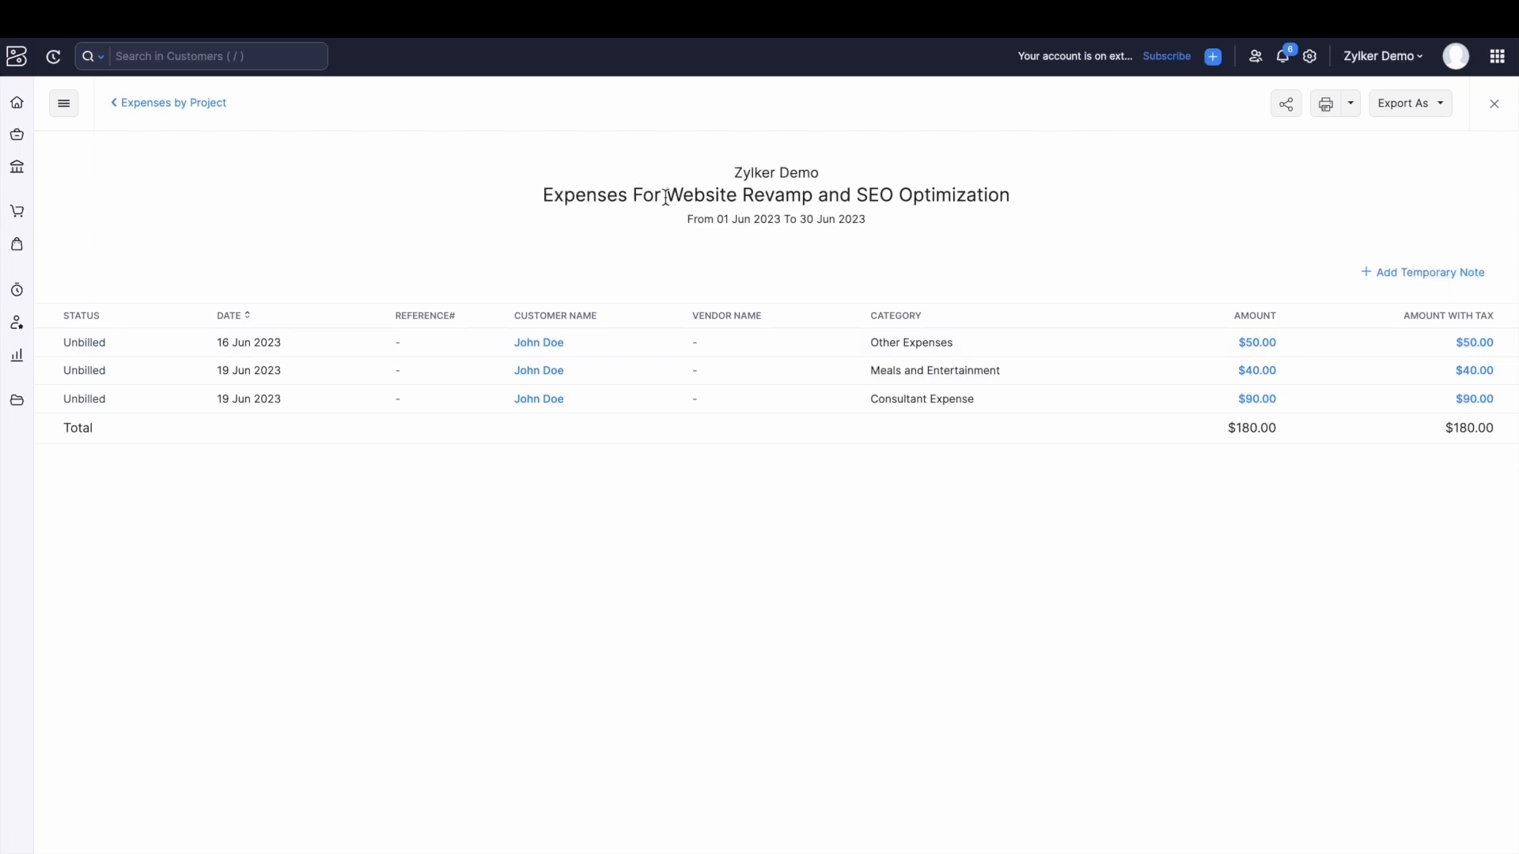
pyautogui.moveTo(665, 197); pyautogui.dragTo(1141, 218)
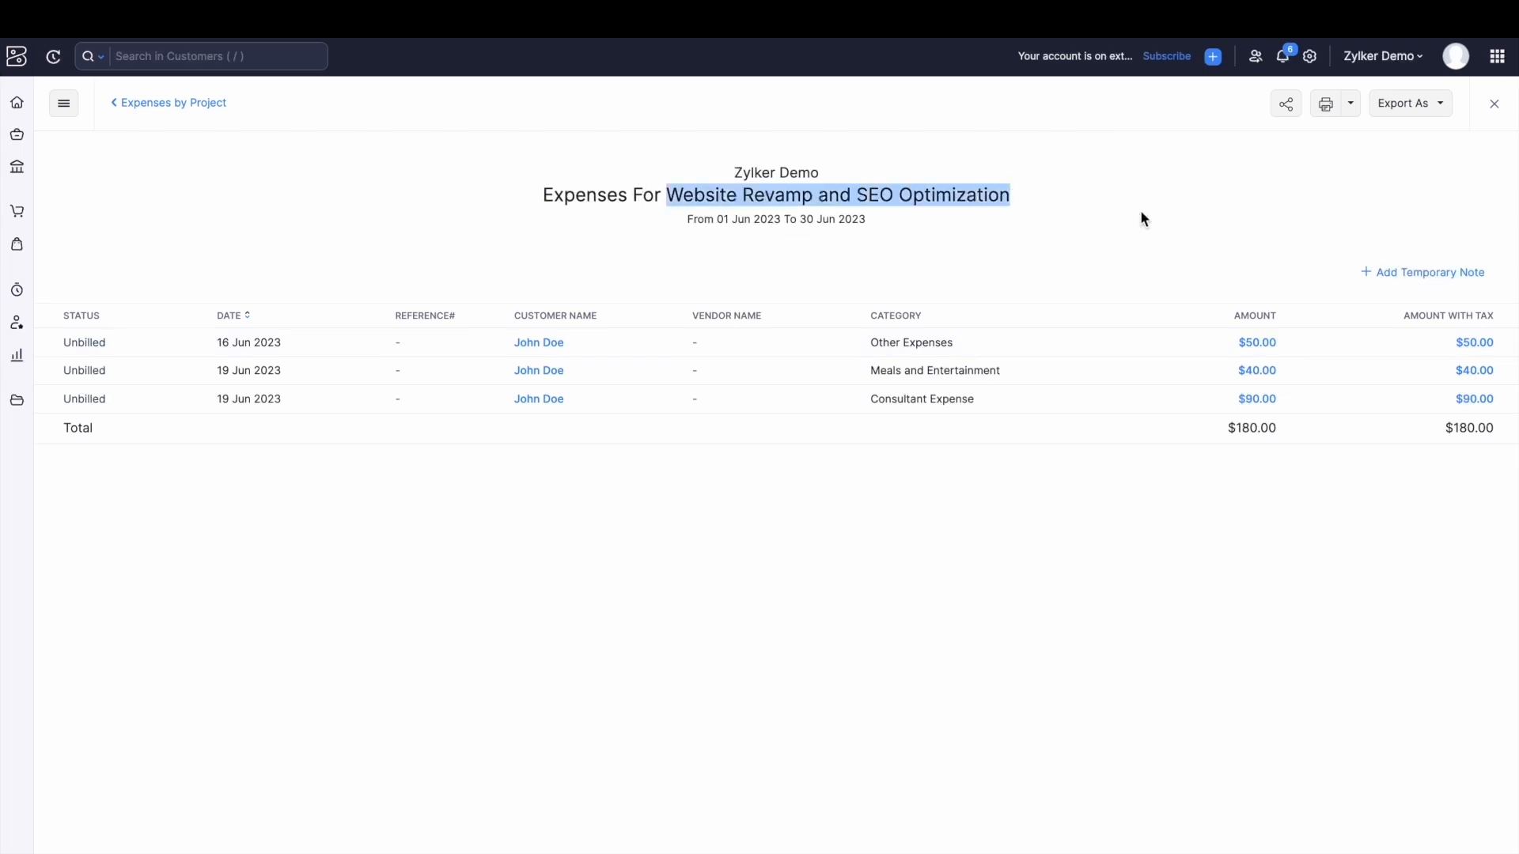
pyautogui.click(1222, 427)
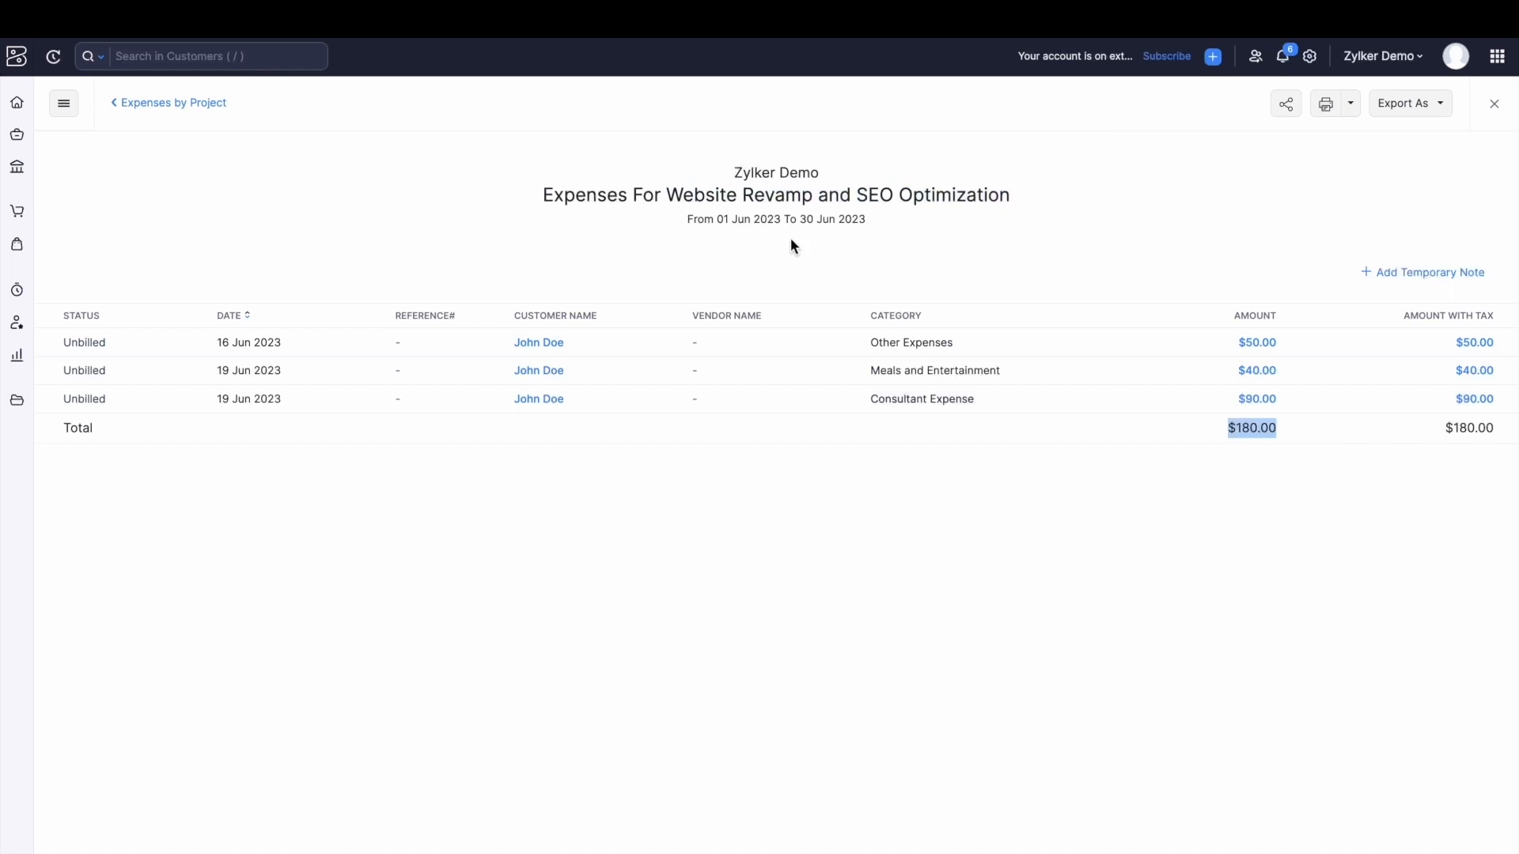
# - Return to the Reports list, noting the Projects and Timesheet group, and open Profit and Loss
pyautogui.click(17, 355)
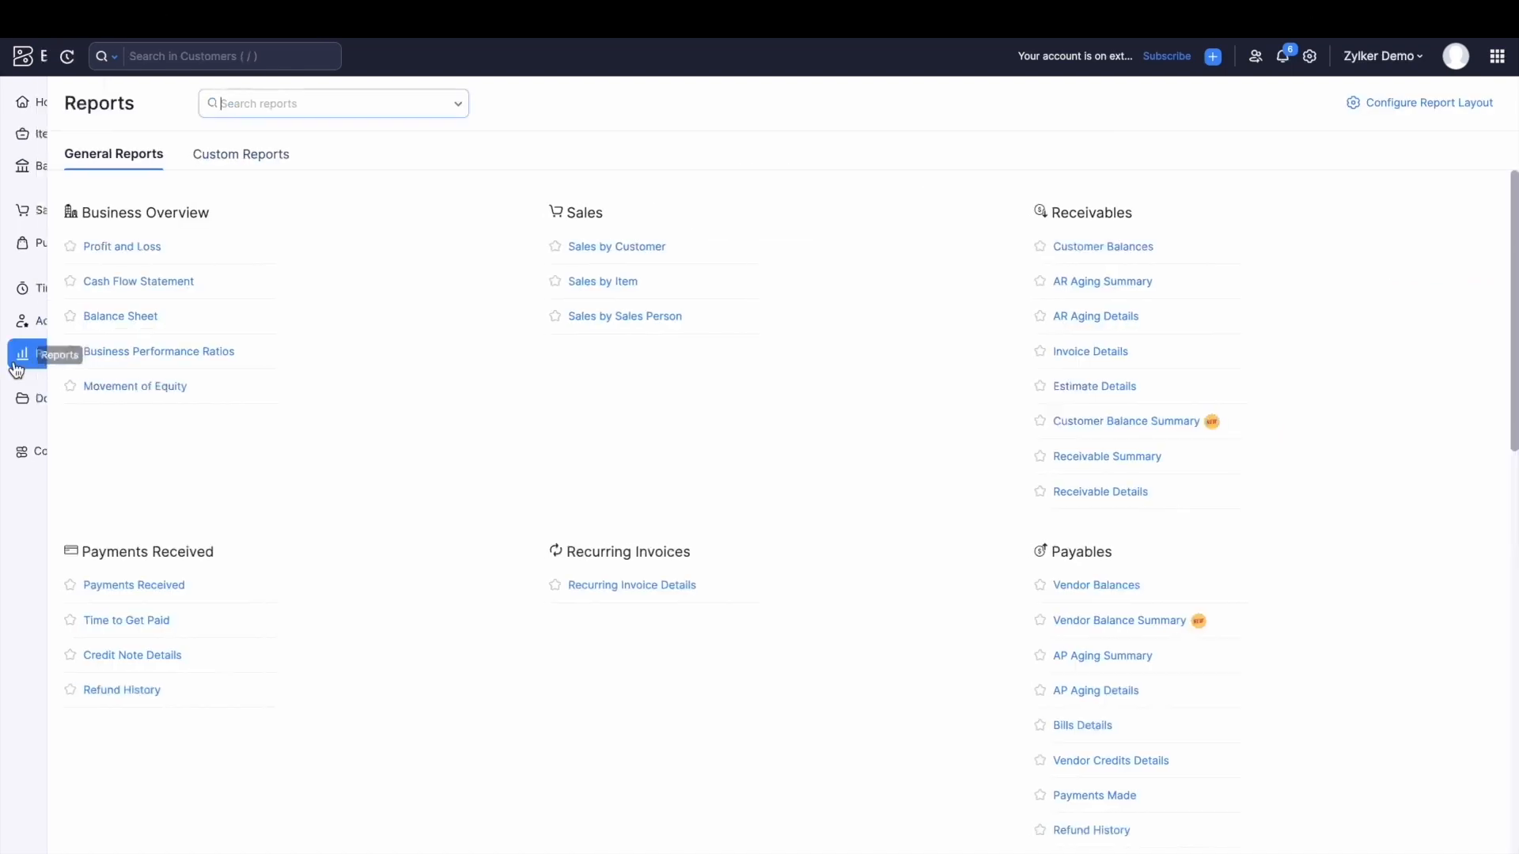
pyautogui.scroll(-10, 518, 681)
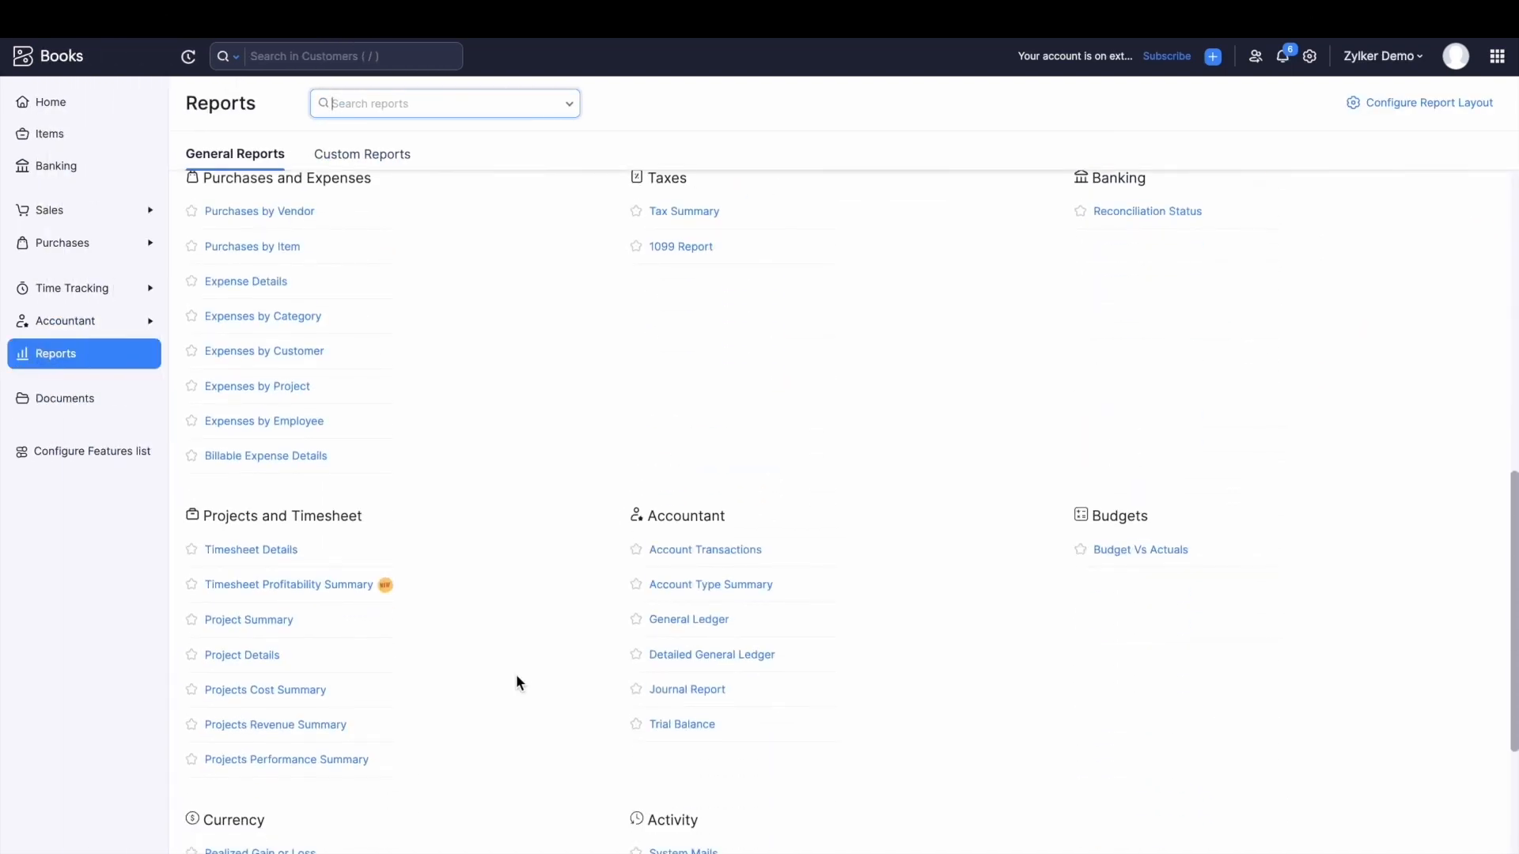
pyautogui.moveTo(200, 516); pyautogui.dragTo(418, 526)
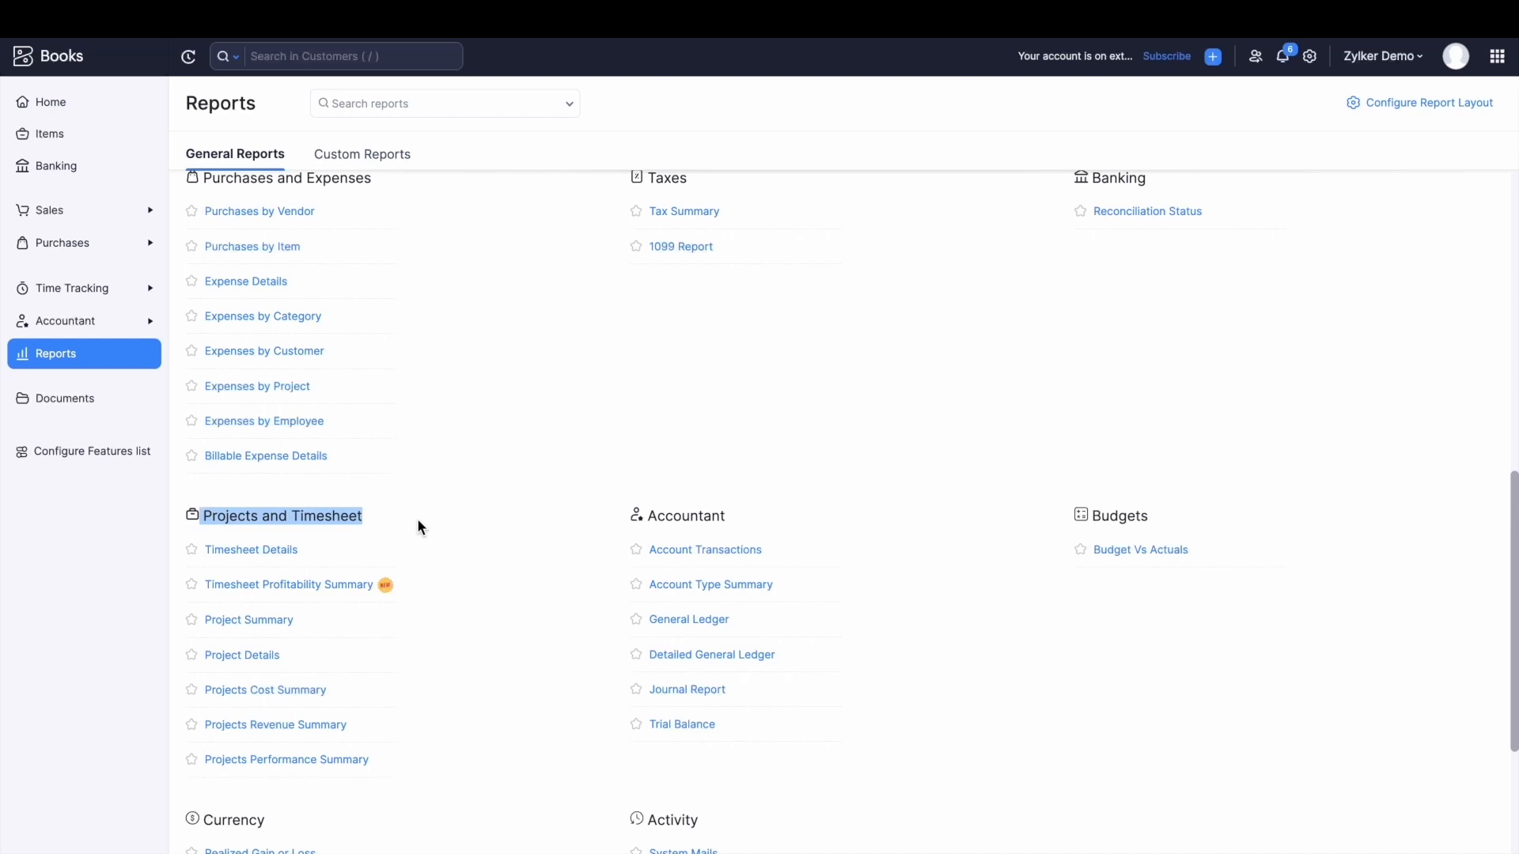
pyautogui.scroll(8, 418, 526)
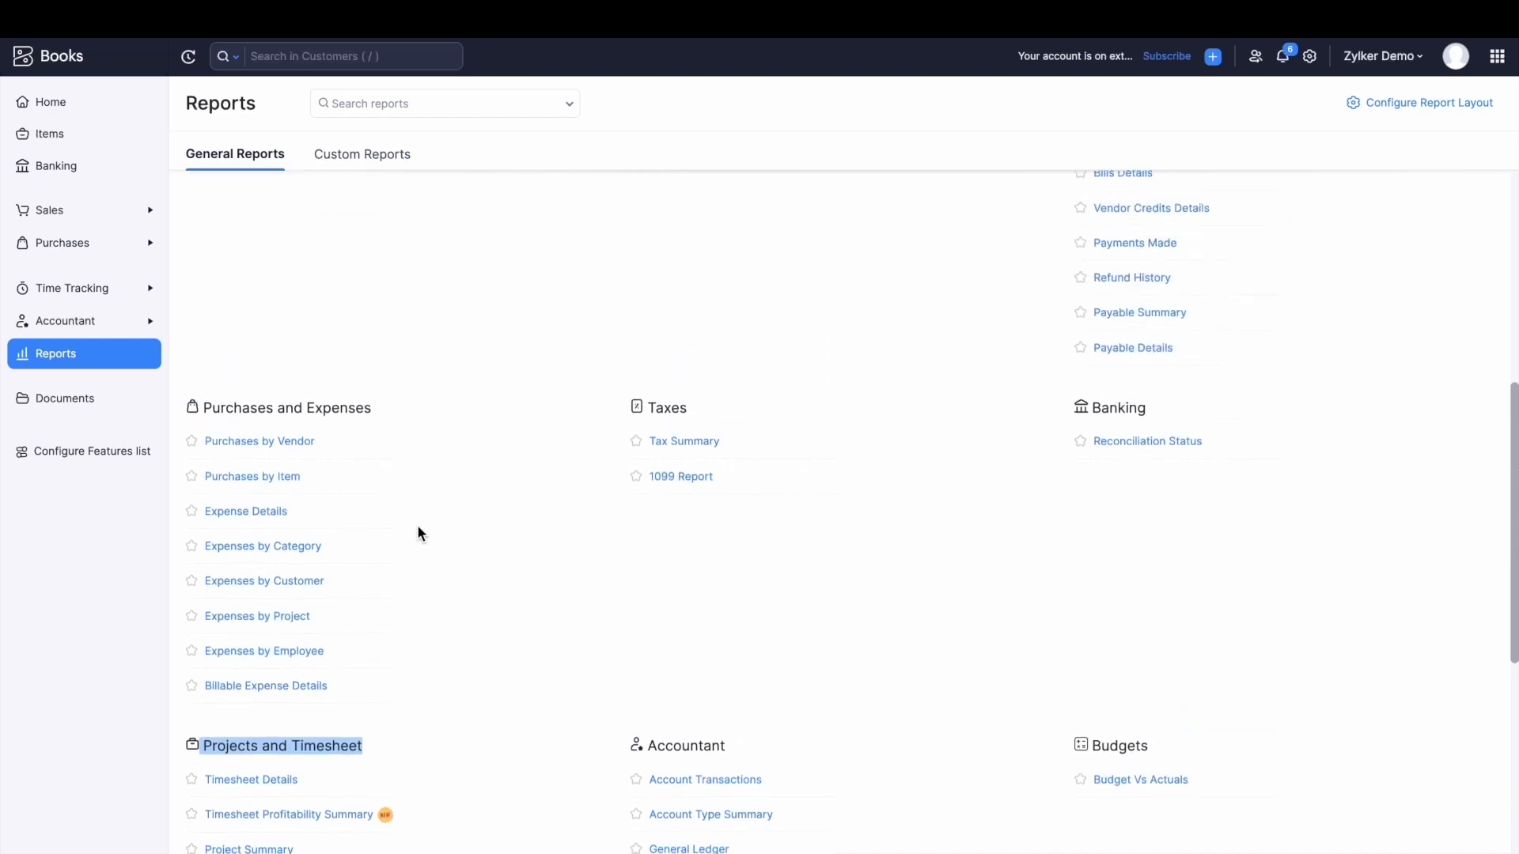
pyautogui.scroll(2, 416, 525)
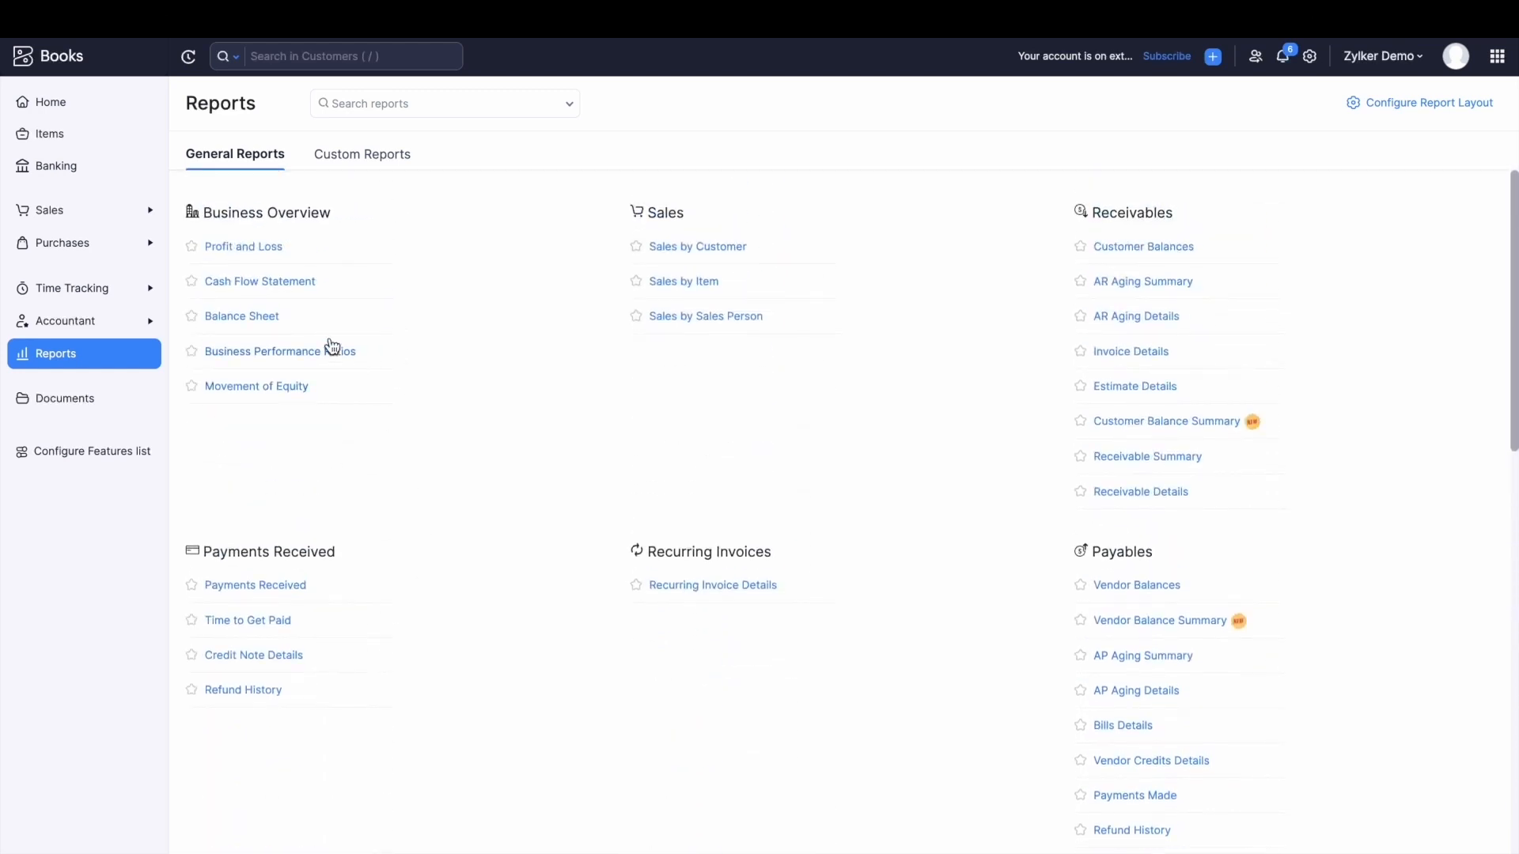
pyautogui.click(269, 246)
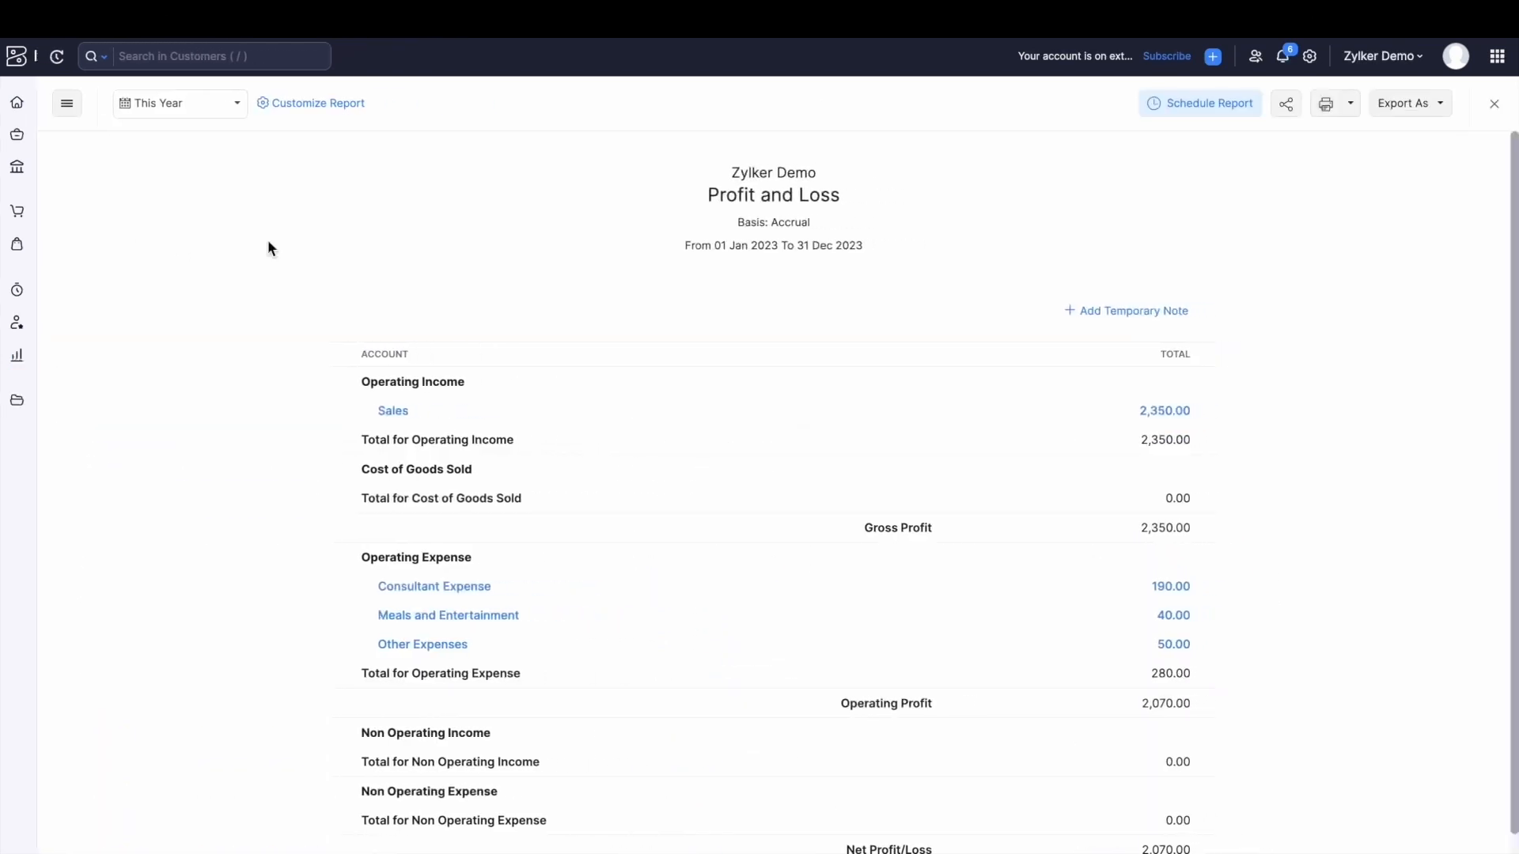
# - Compare Profit and Loss by project for both projects, showing Website Revamp's net profit of 170.00
pyautogui.click(314, 103)
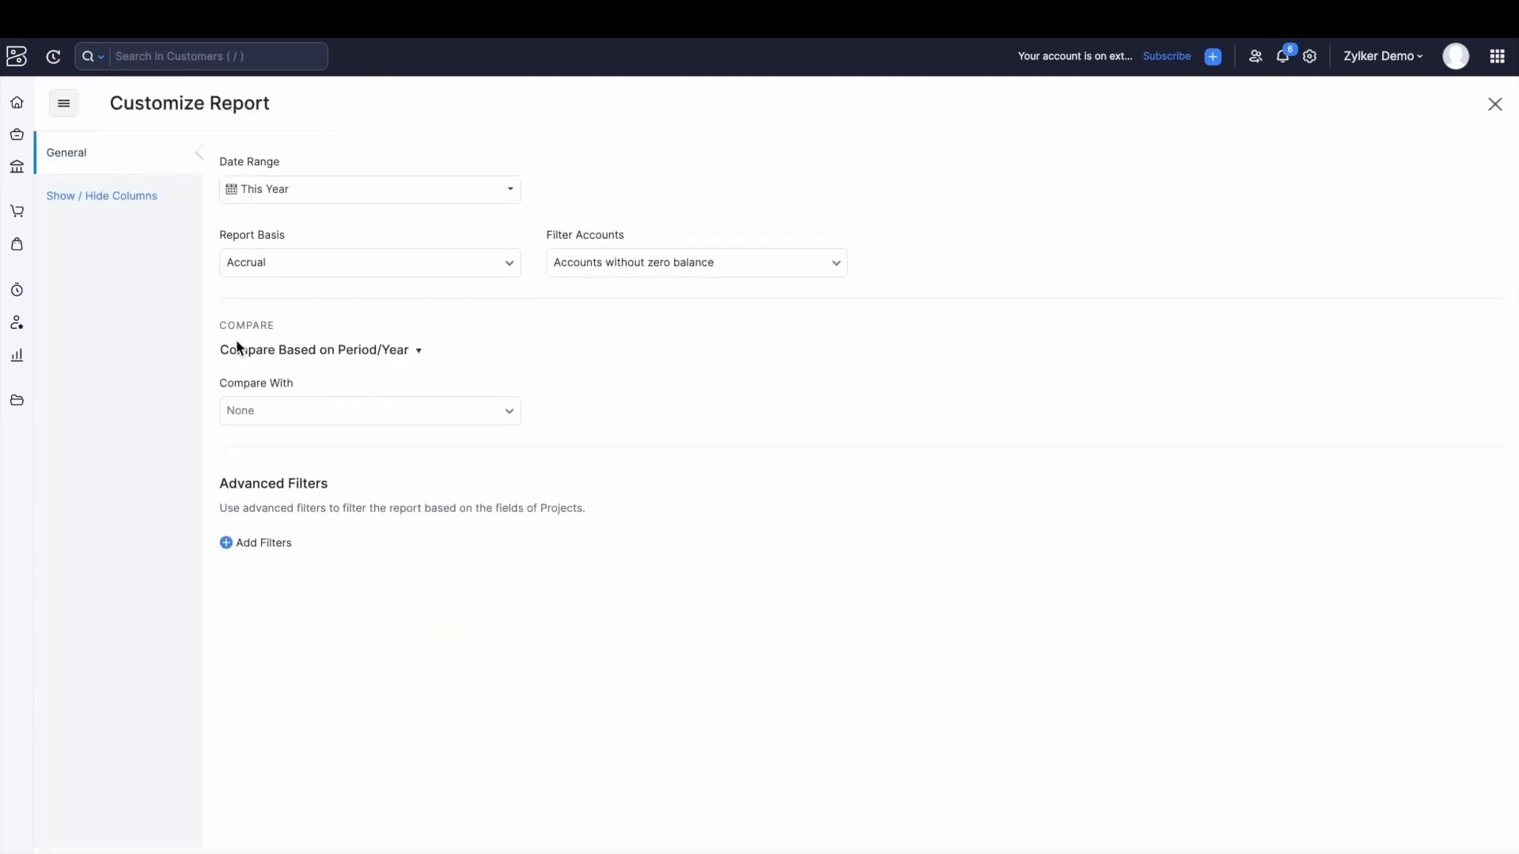
pyautogui.click(377, 350)
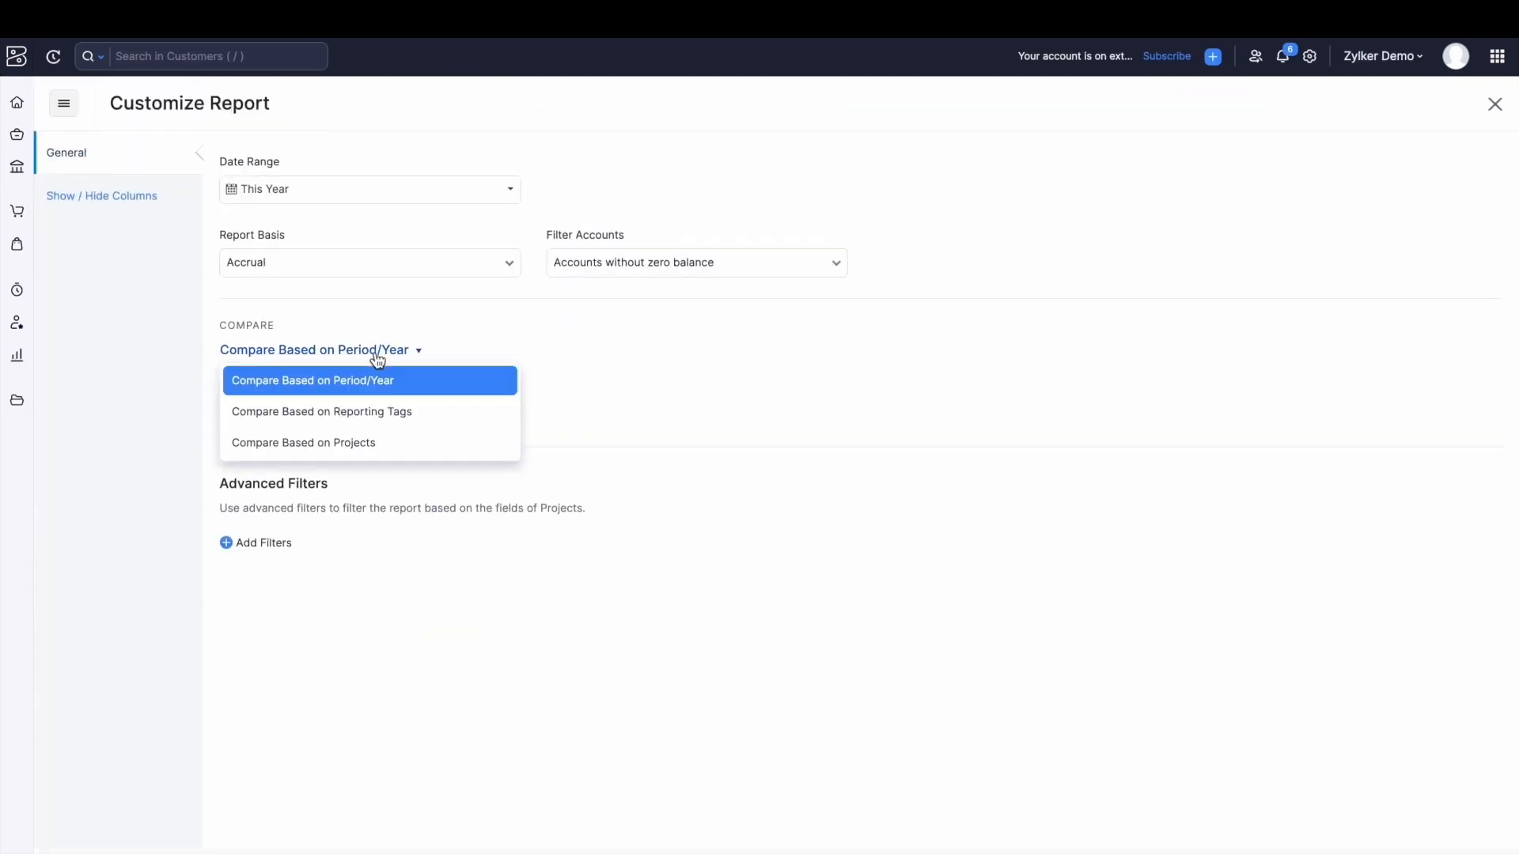
pyautogui.click(403, 440)
pyautogui.click(404, 445)
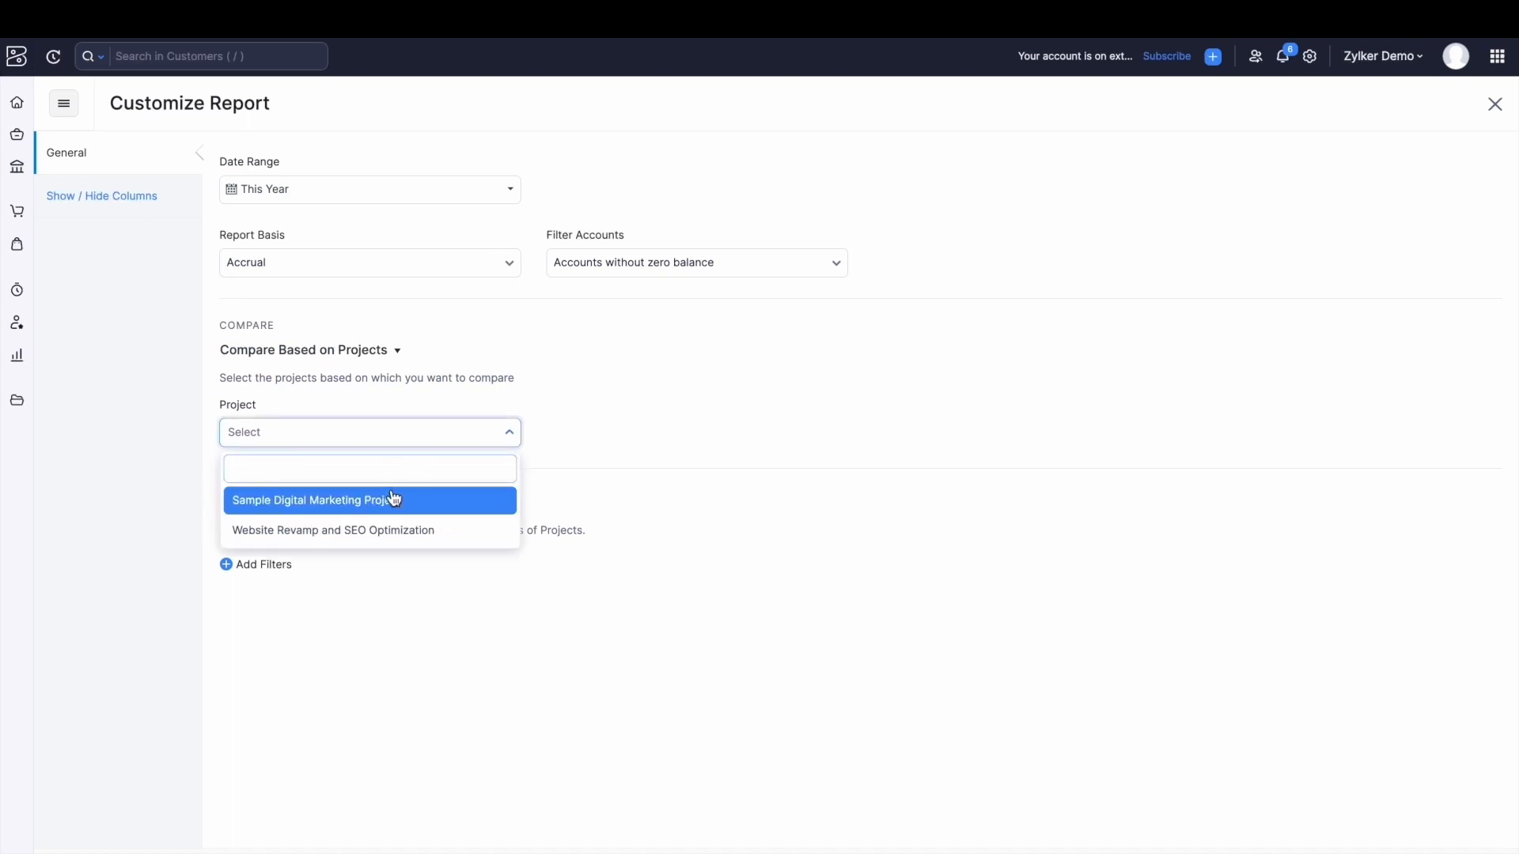
pyautogui.click(393, 497)
pyautogui.click(419, 443)
pyautogui.click(426, 501)
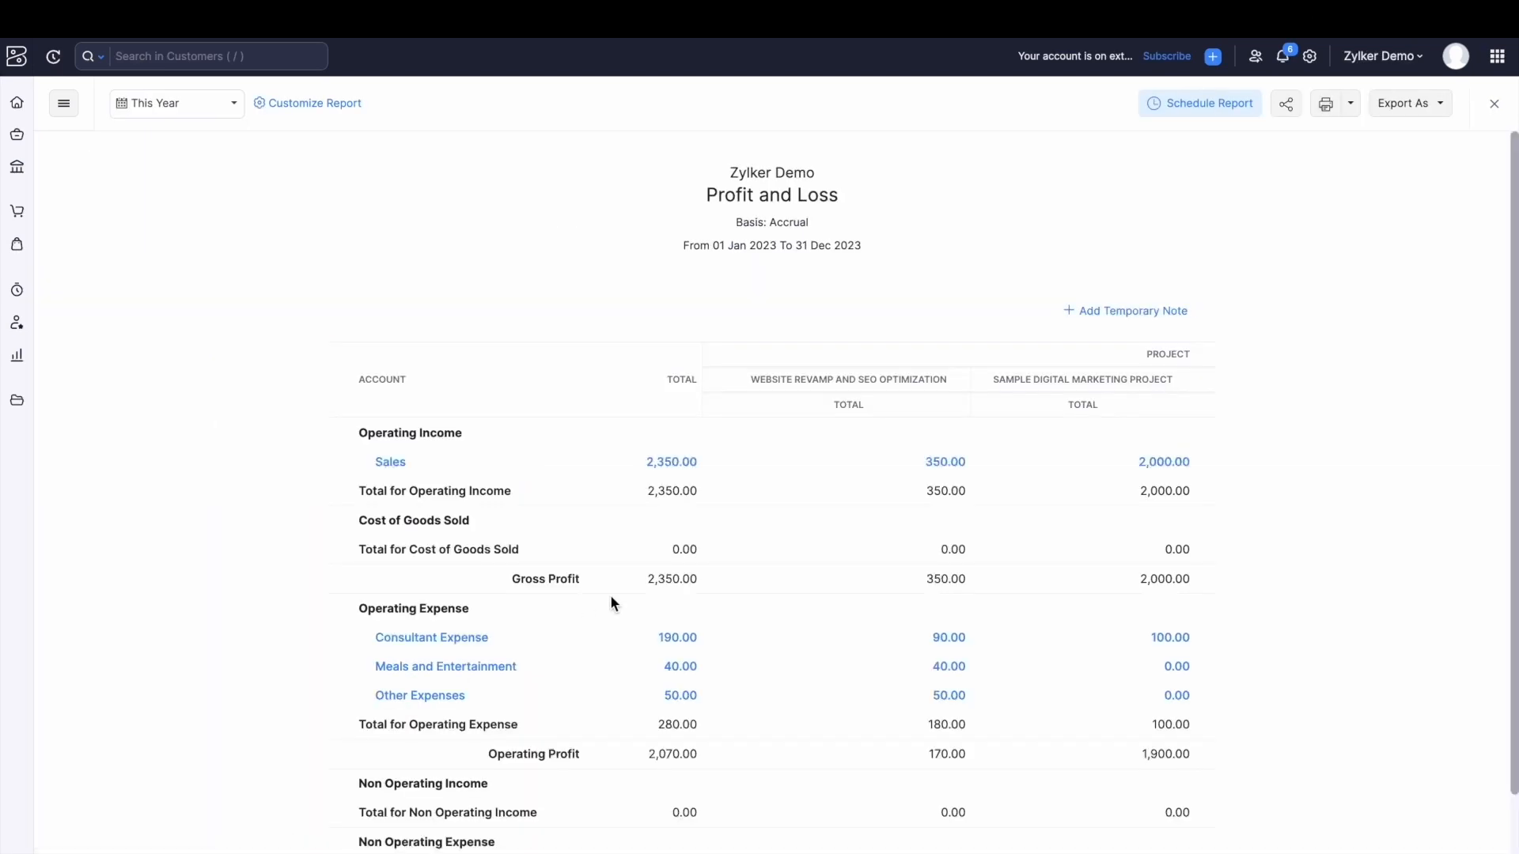
pyautogui.scroll(-2, 610, 604)
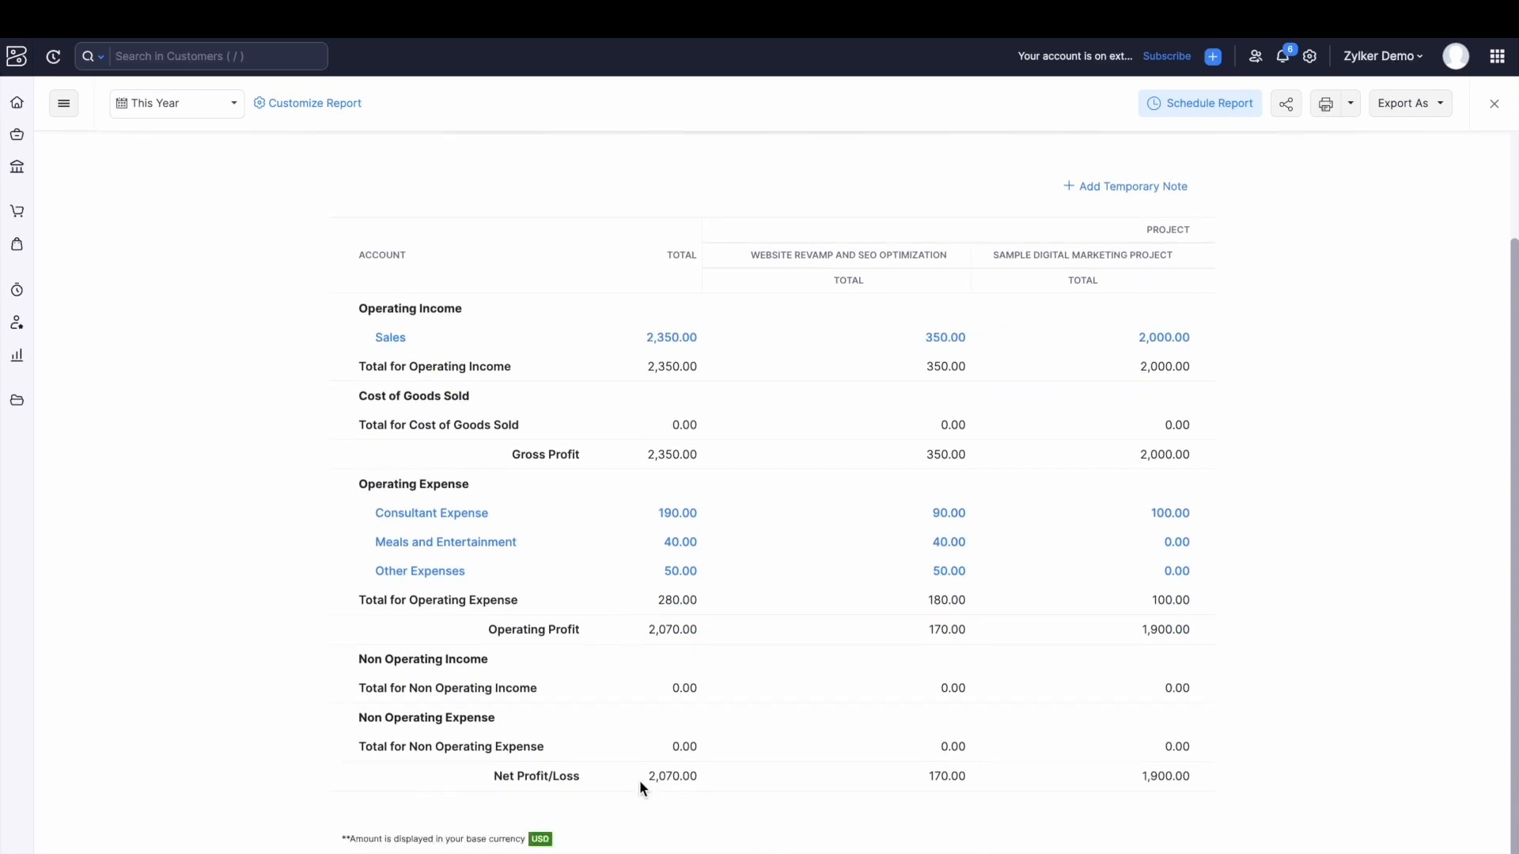
pyautogui.moveTo(929, 776); pyautogui.dragTo(966, 784)
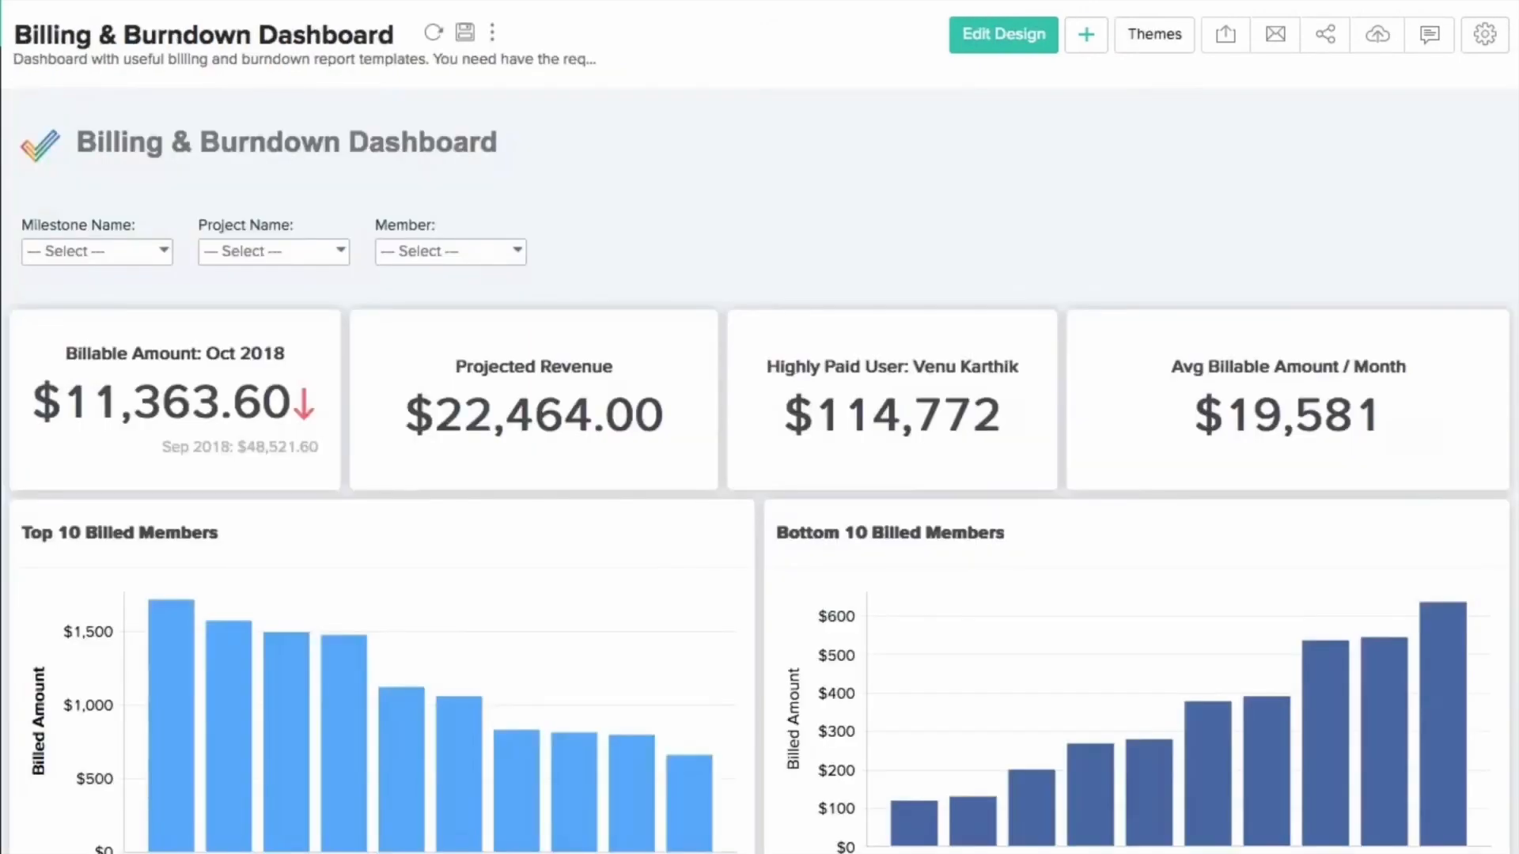
# - Scroll the Billing & Burndown Dashboard down to the burn-down and employee utilization rate charts
pyautogui.scroll(-10, 1505, 487)
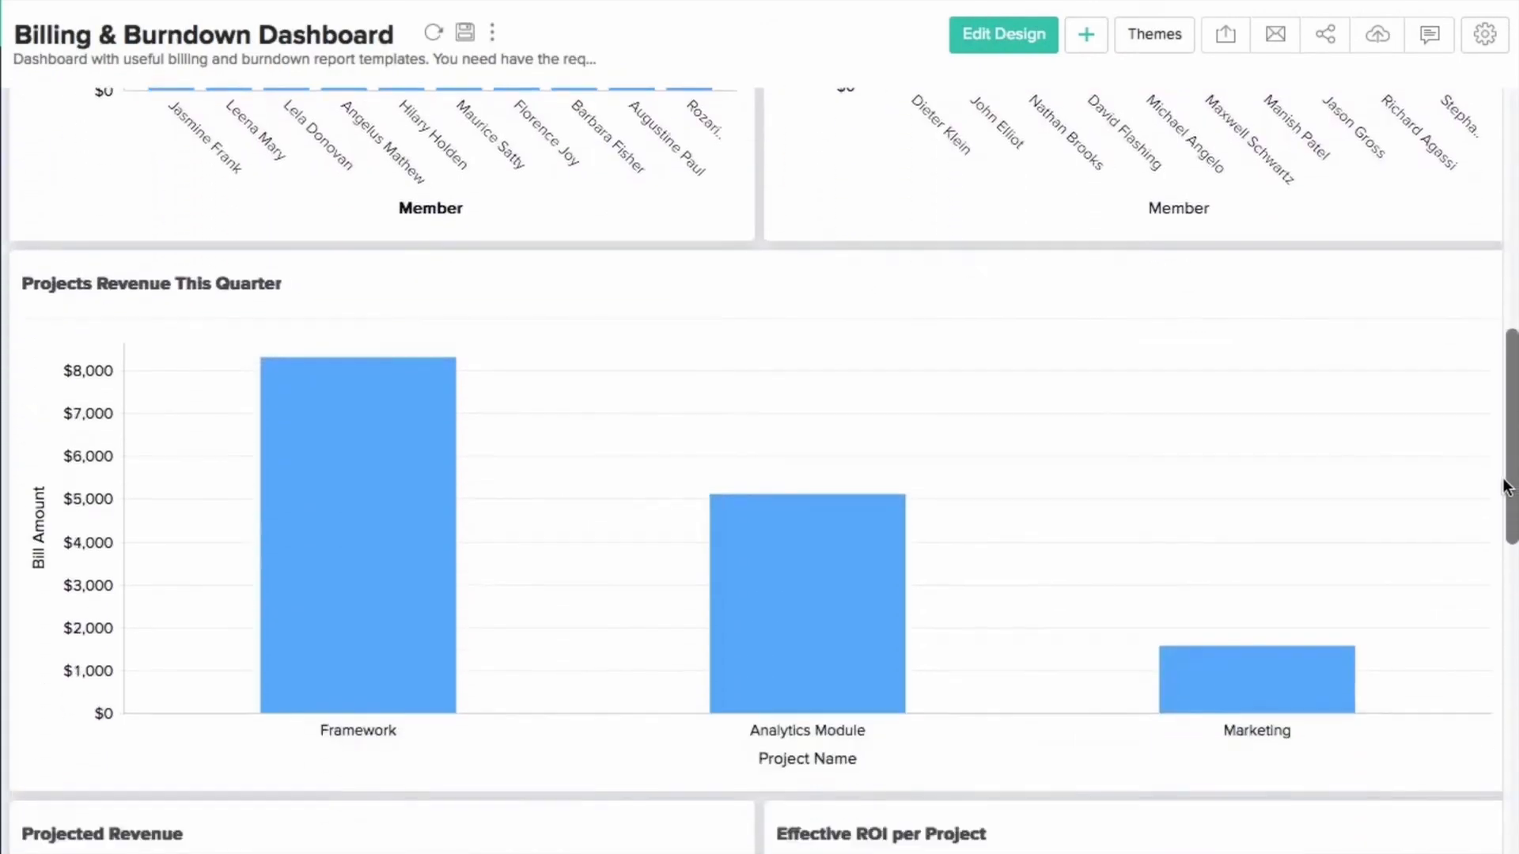
pyautogui.moveTo(1505, 486); pyautogui.dragTo(1504, 832)
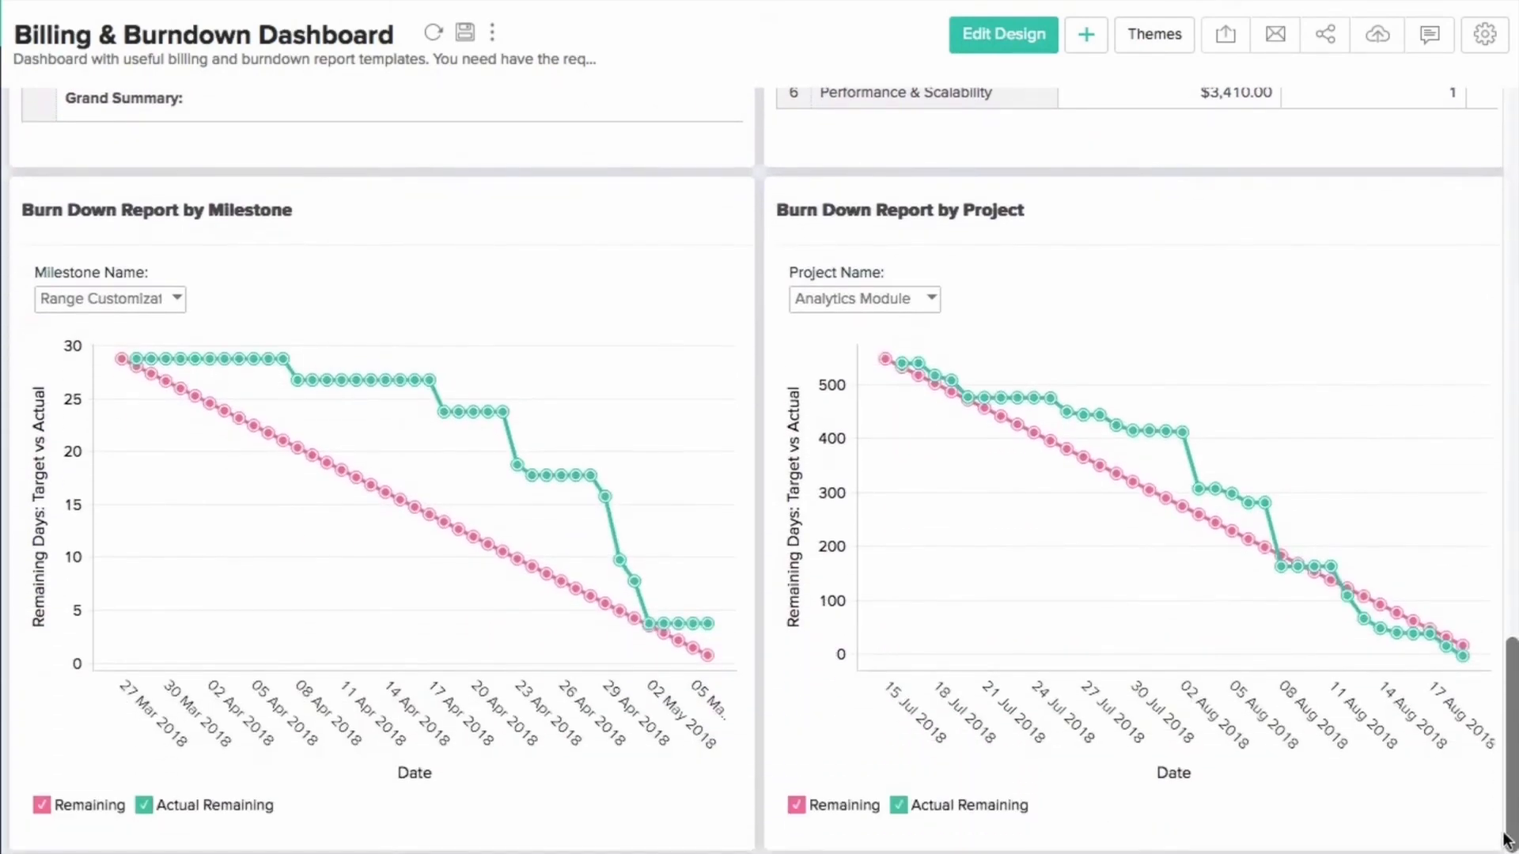